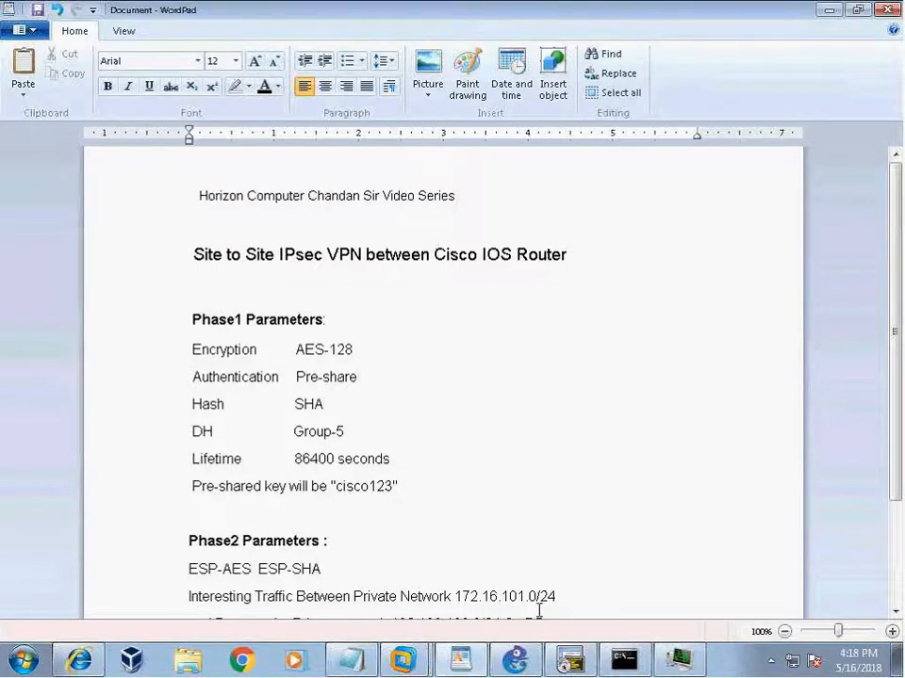
Bring the PA-LAB-TOPO topology window in GNS3 to the front.
left_click(520, 661)
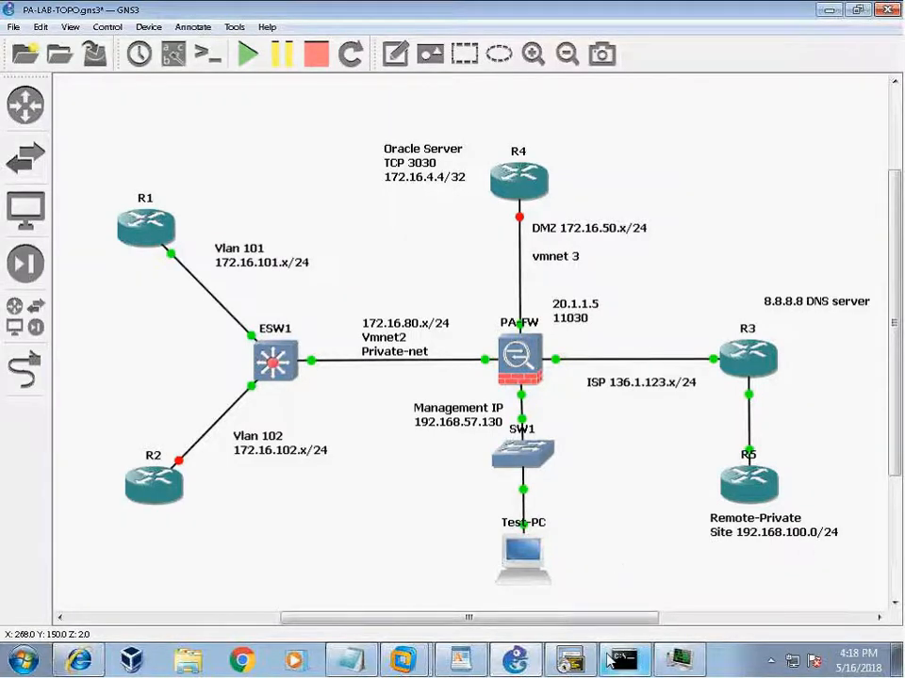
left_click(572, 661)
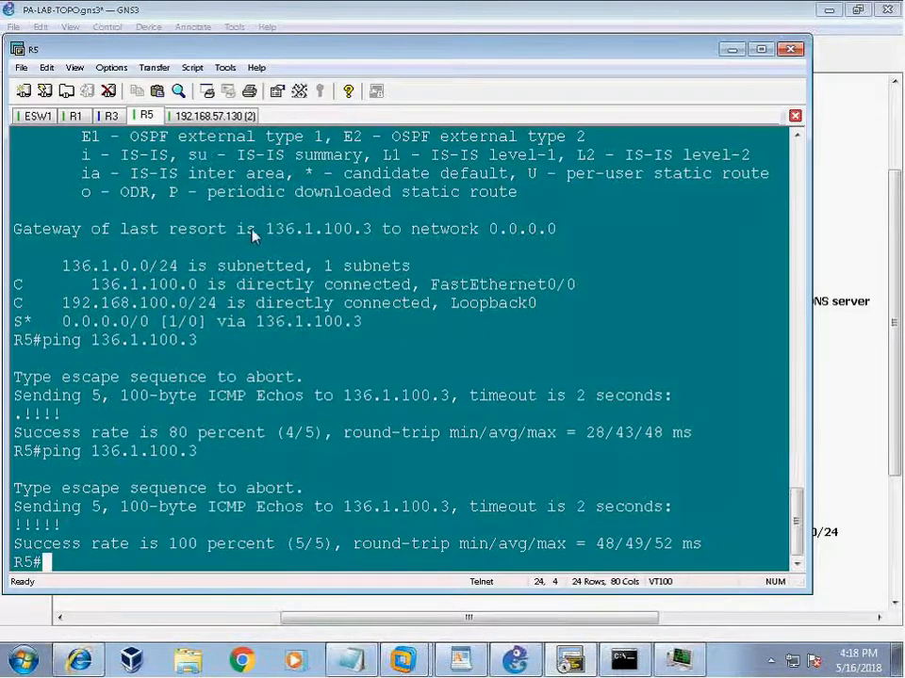
key("Return")
key("Return")
key("Return")
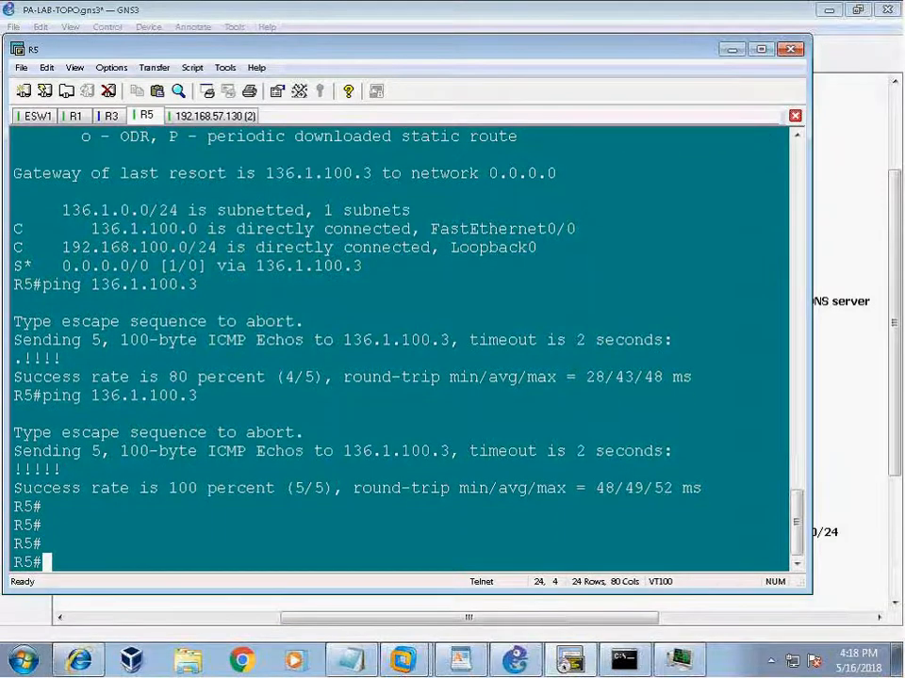
left_click_drag(14, 247, 551, 249)
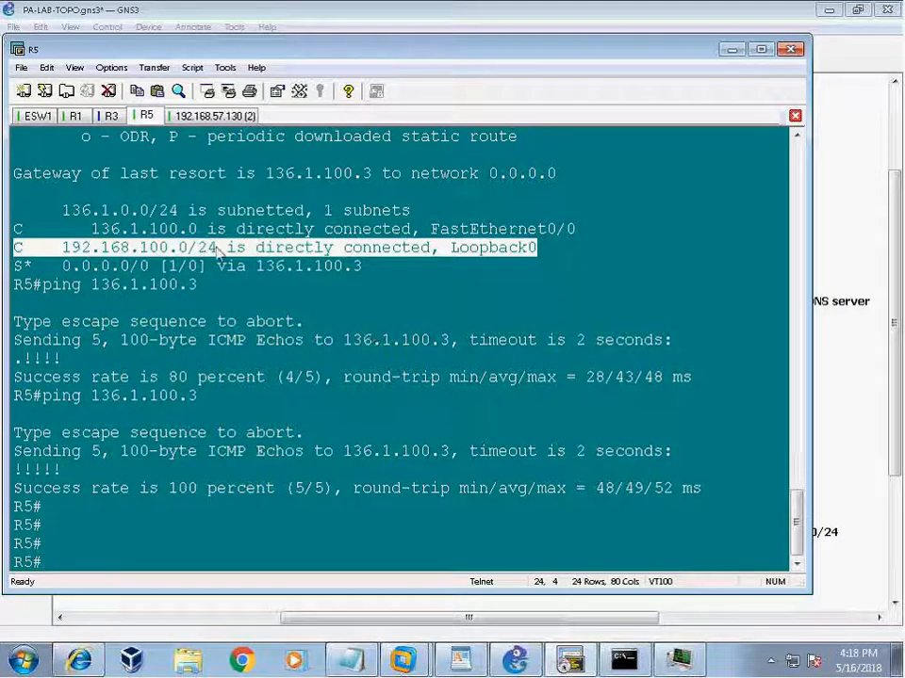
left_click_drag(208, 249, 537, 250)
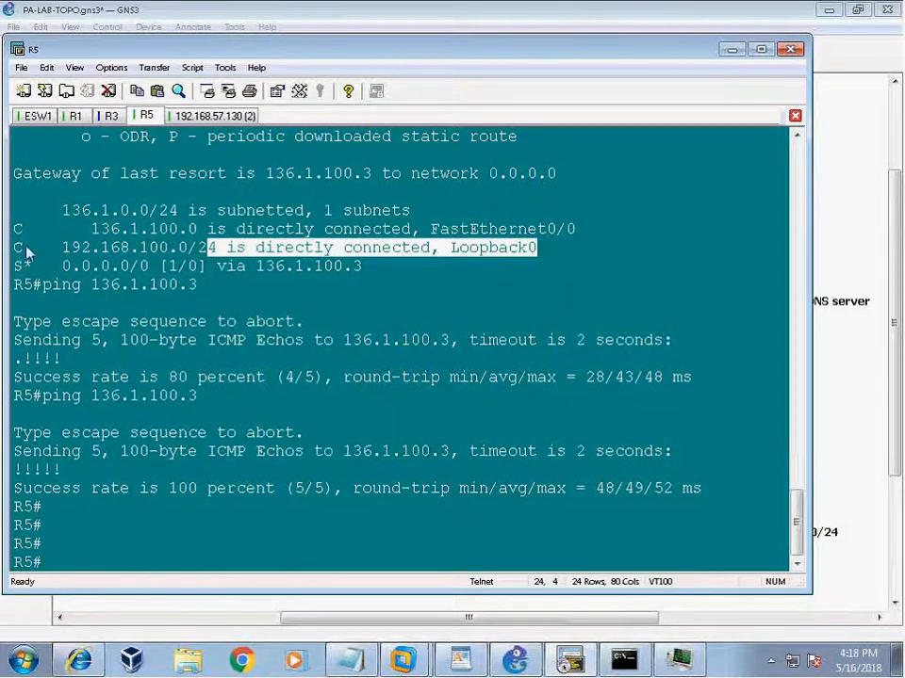
left_click_drag(18, 250, 539, 249)
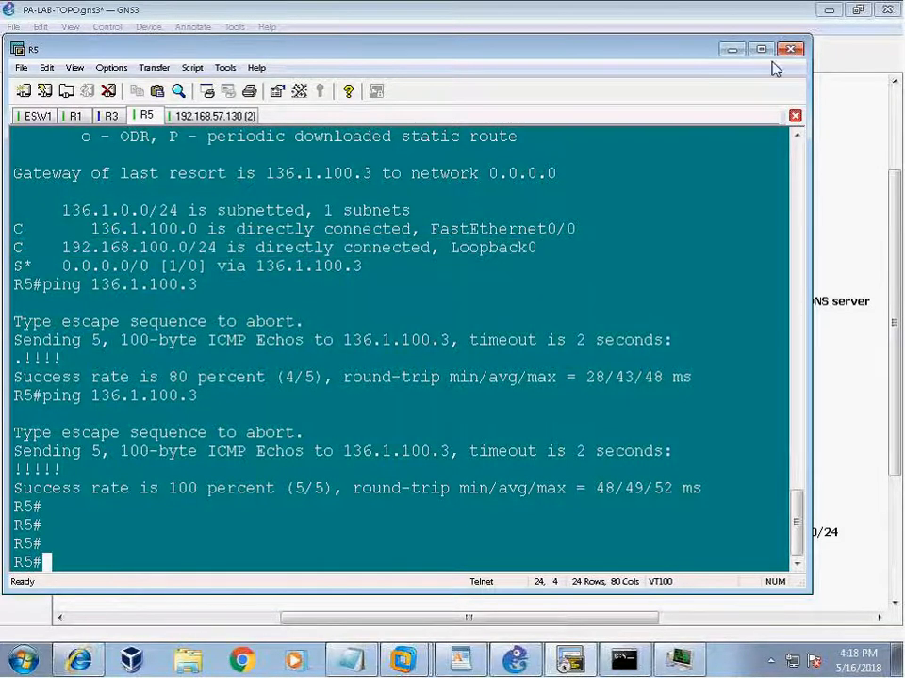
left_click(733, 50)
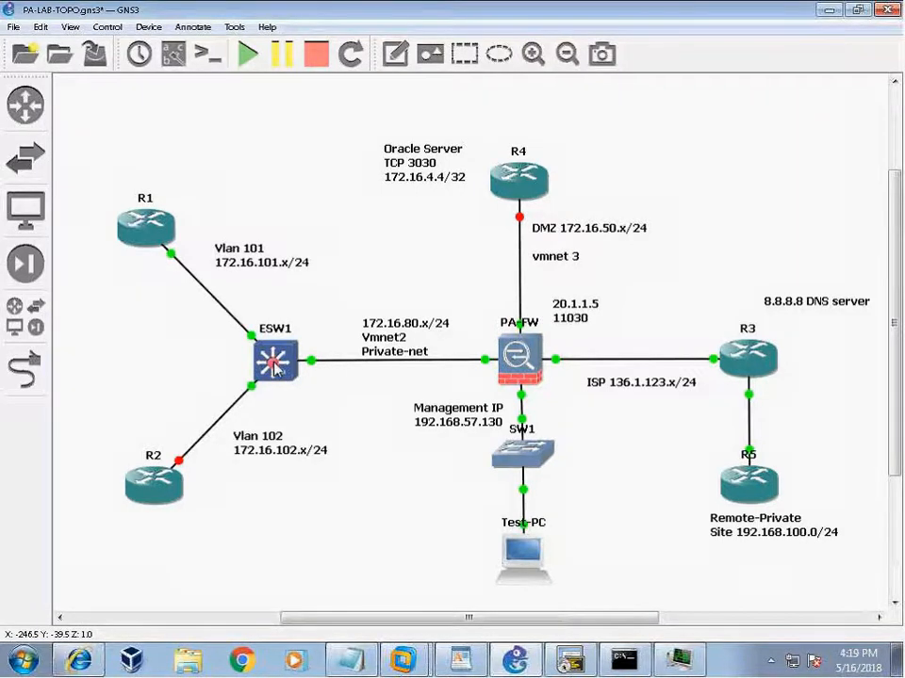
Check the R1 and PA-FW node info, then start a new Google Chrome window.
mouse_move(148, 225)
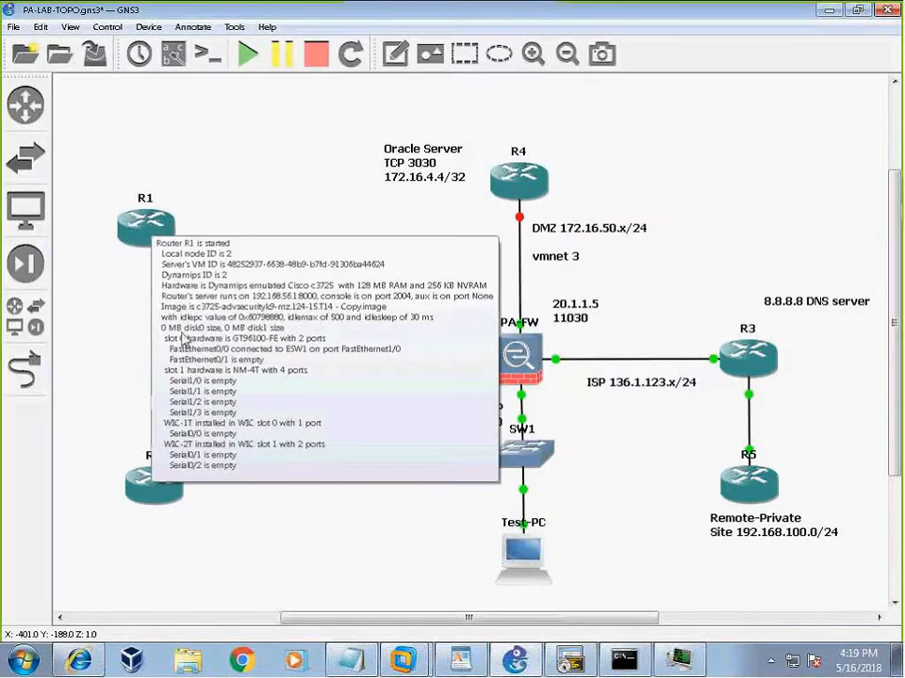
mouse_move(530, 343)
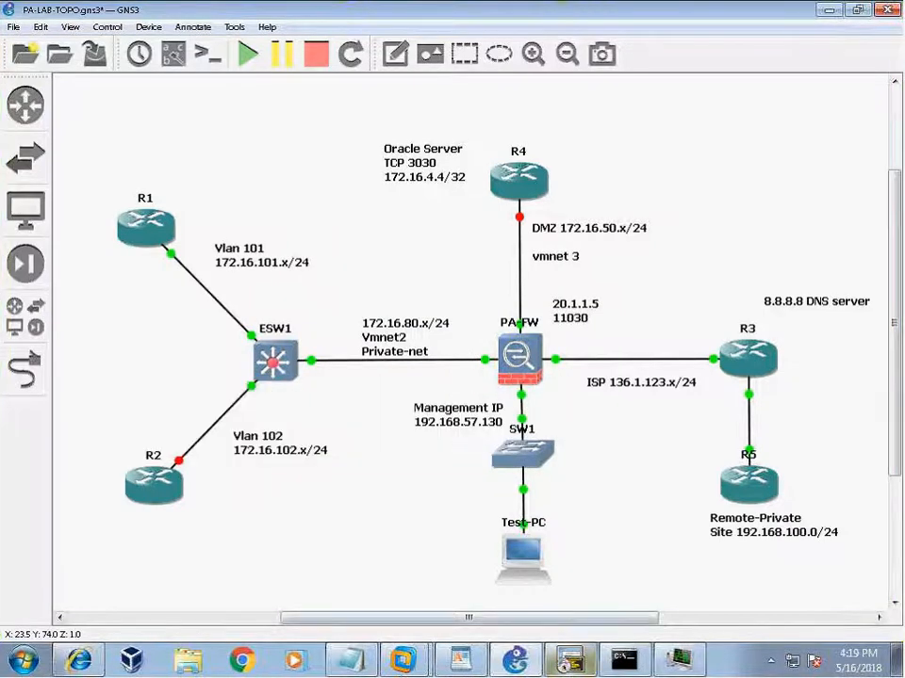
left_click(243, 660)
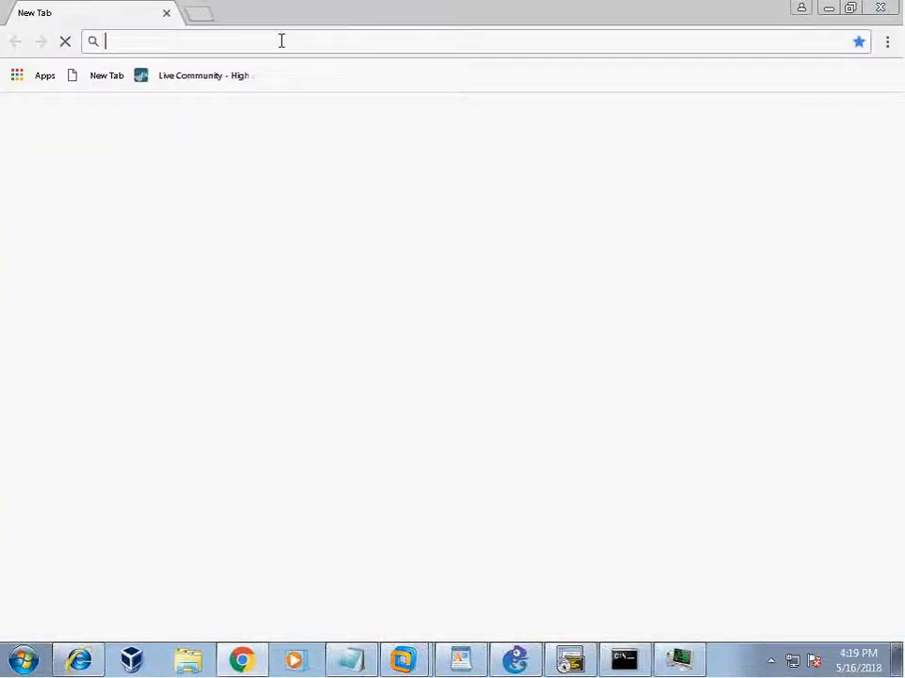
type("192.168.57.130")
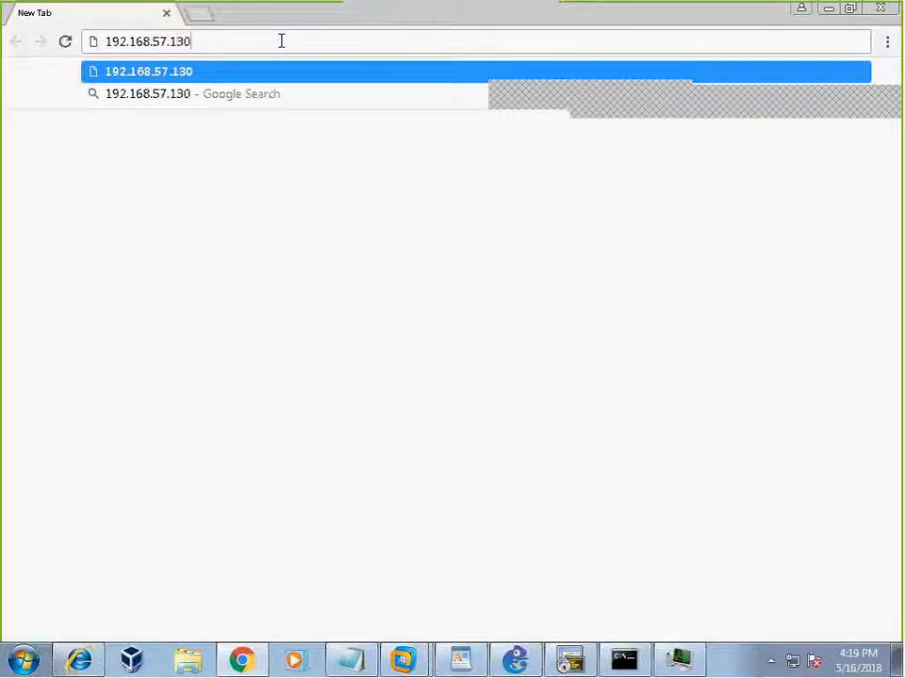
key("ctrl+a")
type("https:")
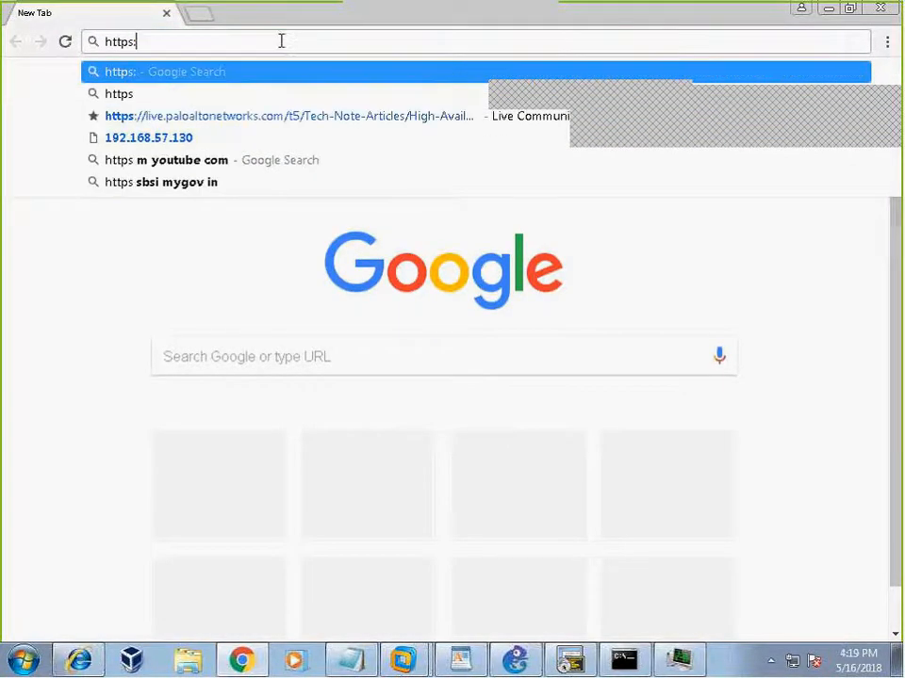
type("//")
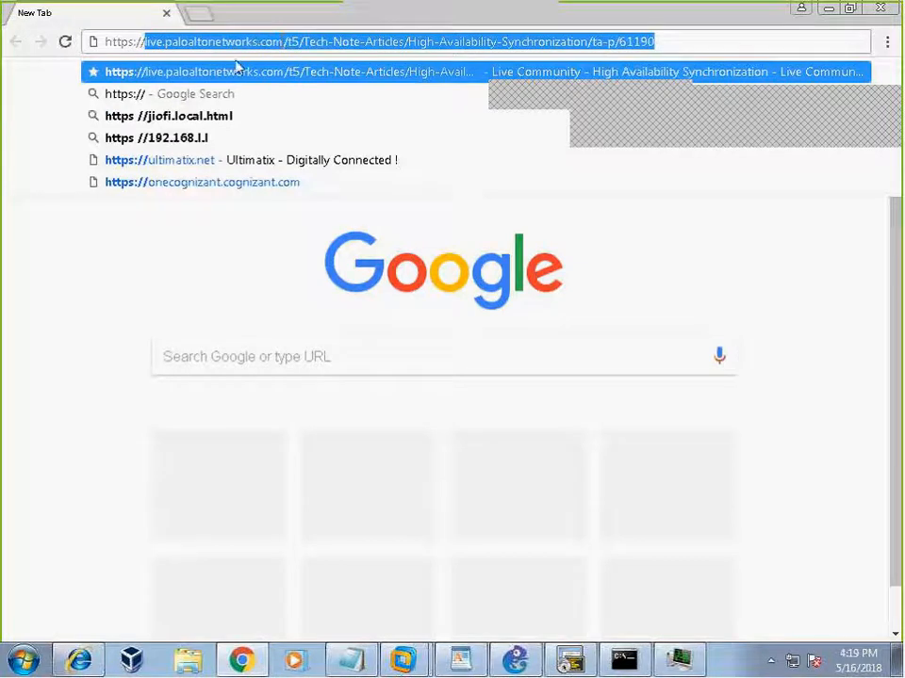
type("192")
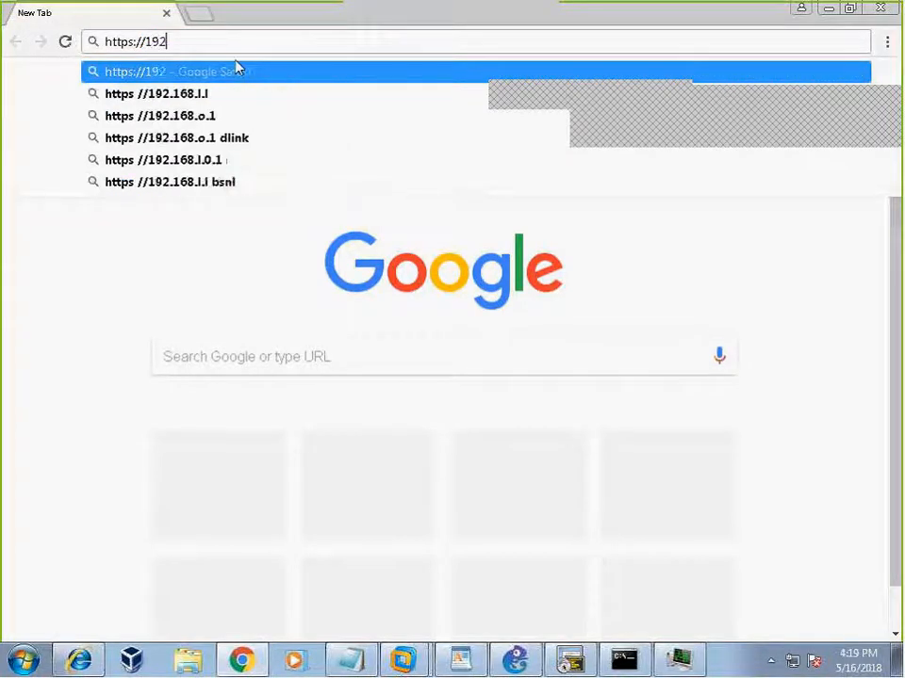
type(".168.57.130")
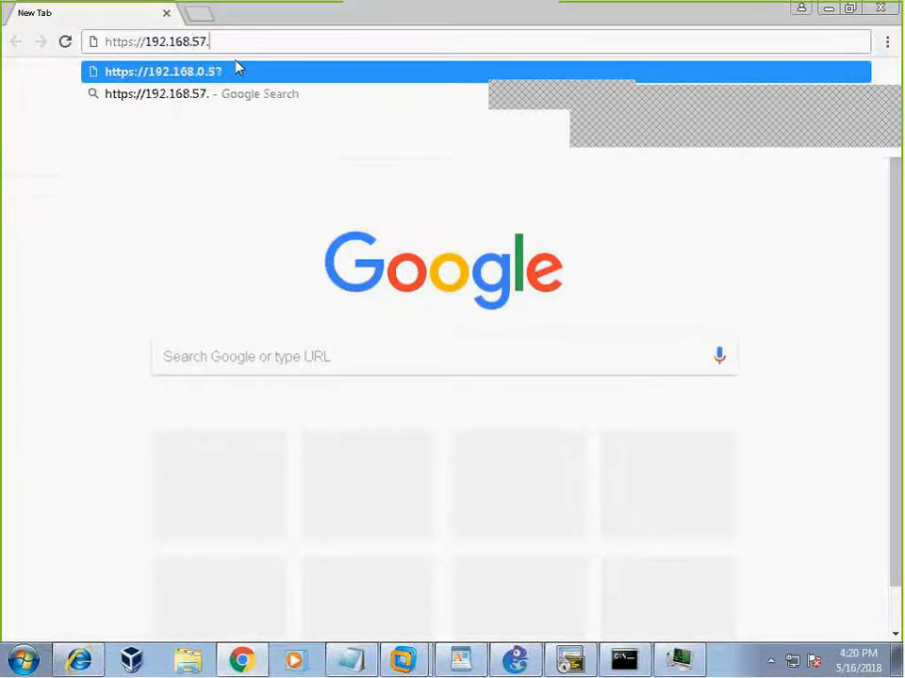
key("Return")
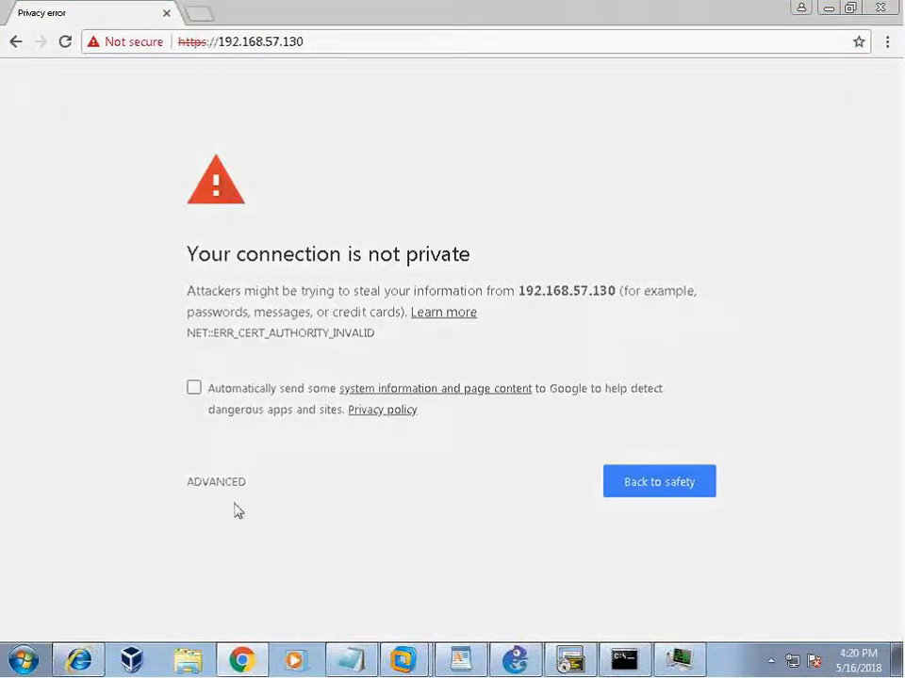
left_click(219, 482)
scroll(303, 594, "down", 1)
Proceed to 192.168.57.130, log in to PAN-OS as administrator, and dismiss the default-credentials alert.
left_click(300, 594)
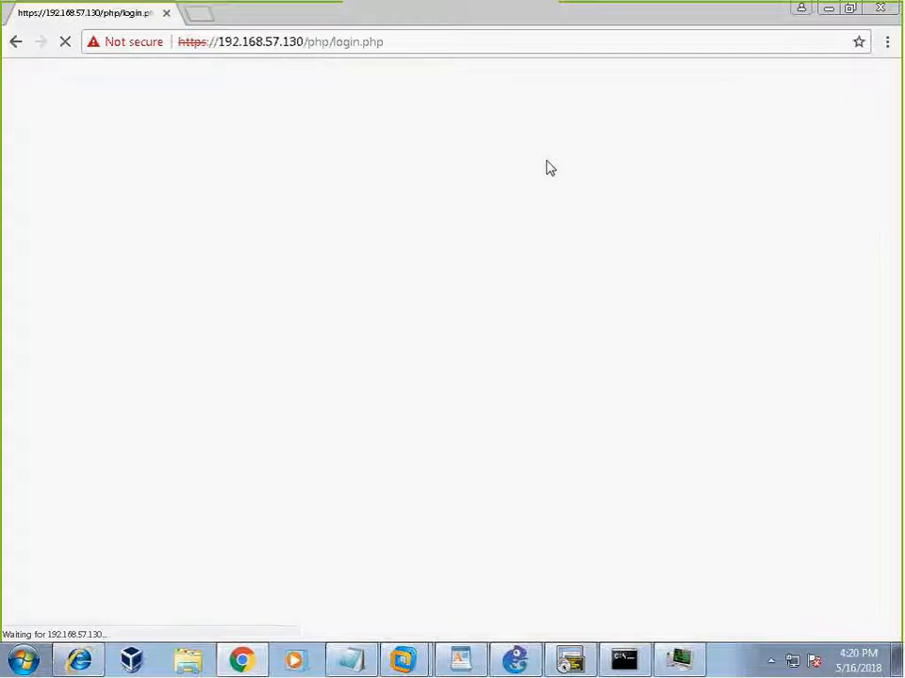
type("admin")
key("Tab")
type("••")
key("BackSpace")
key("BackSpace")
type("••••••")
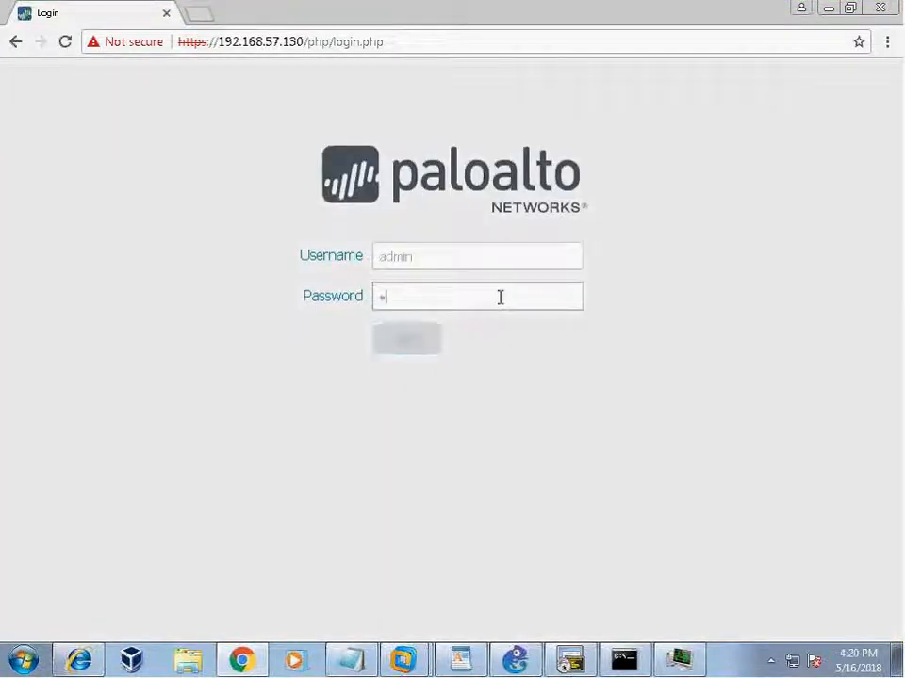
key("BackSpace")
key("BackSpace")
type("•••••")
key("Return")
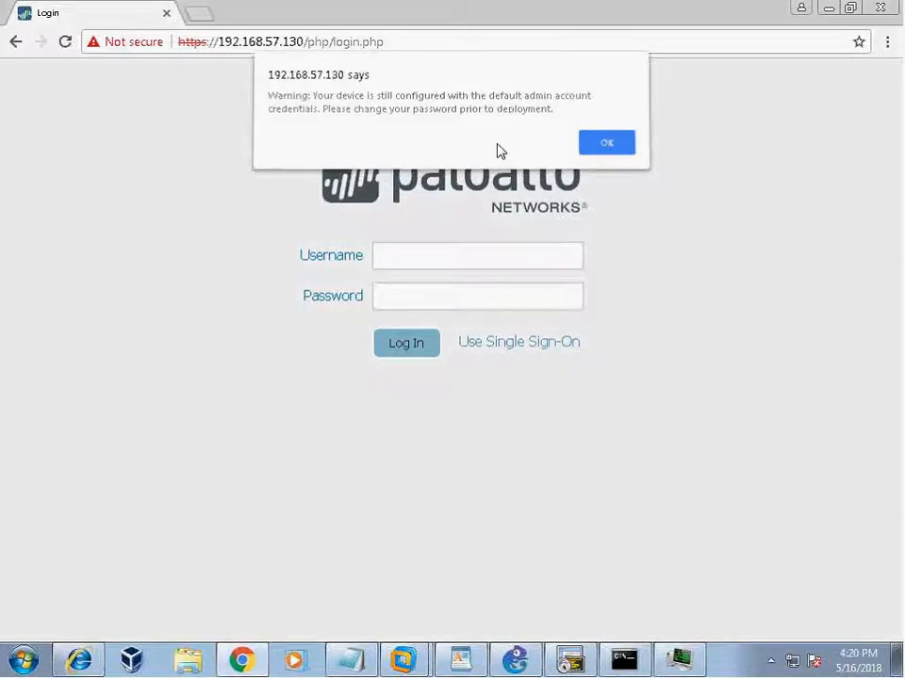
key("Return")
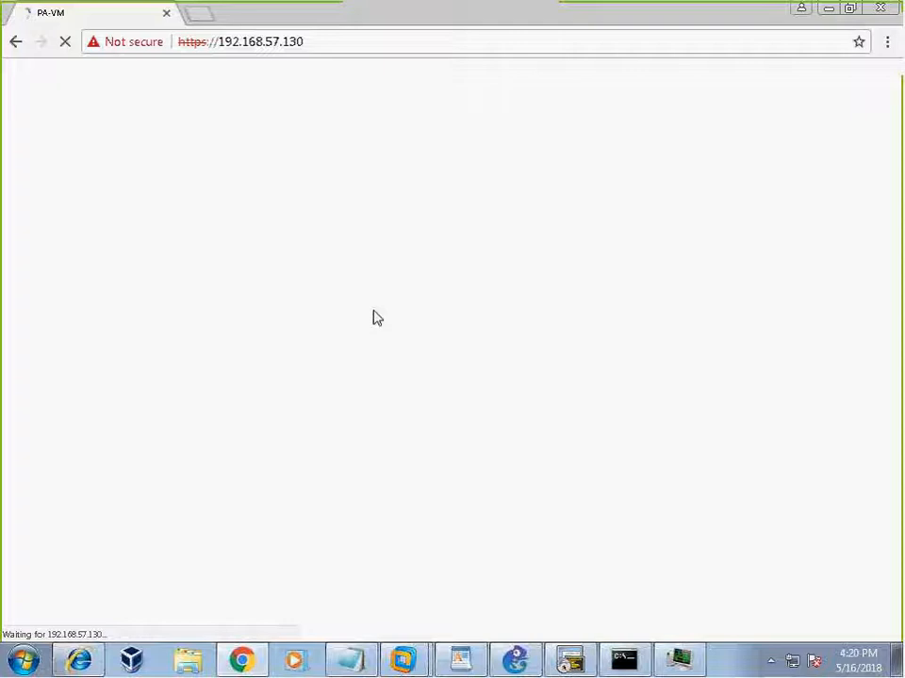
In SecureCRT's ESW1 session, display the routing table with 'sh ip route'.
left_click(567, 662)
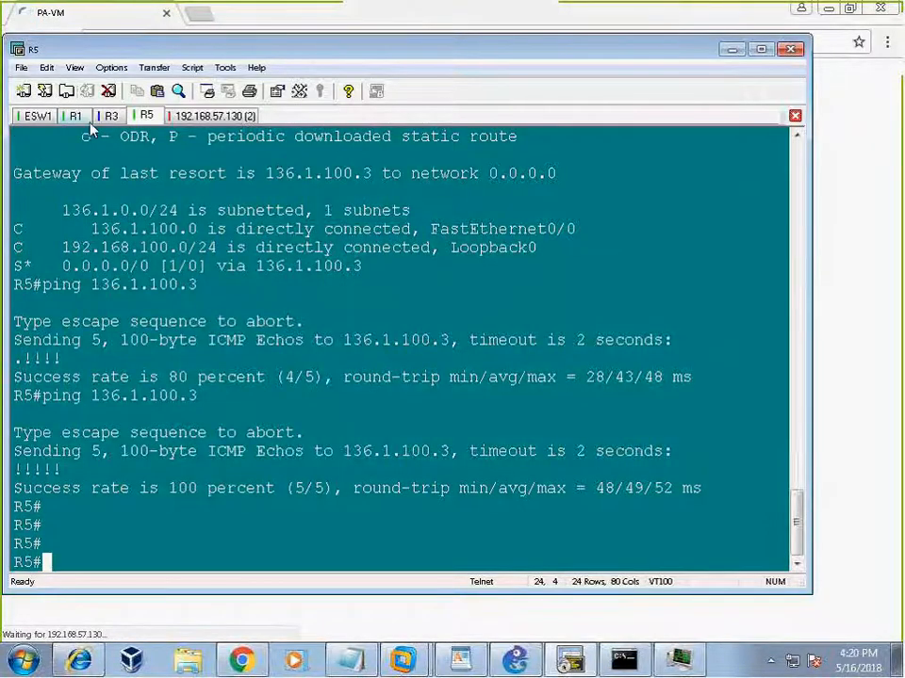
left_click(36, 115)
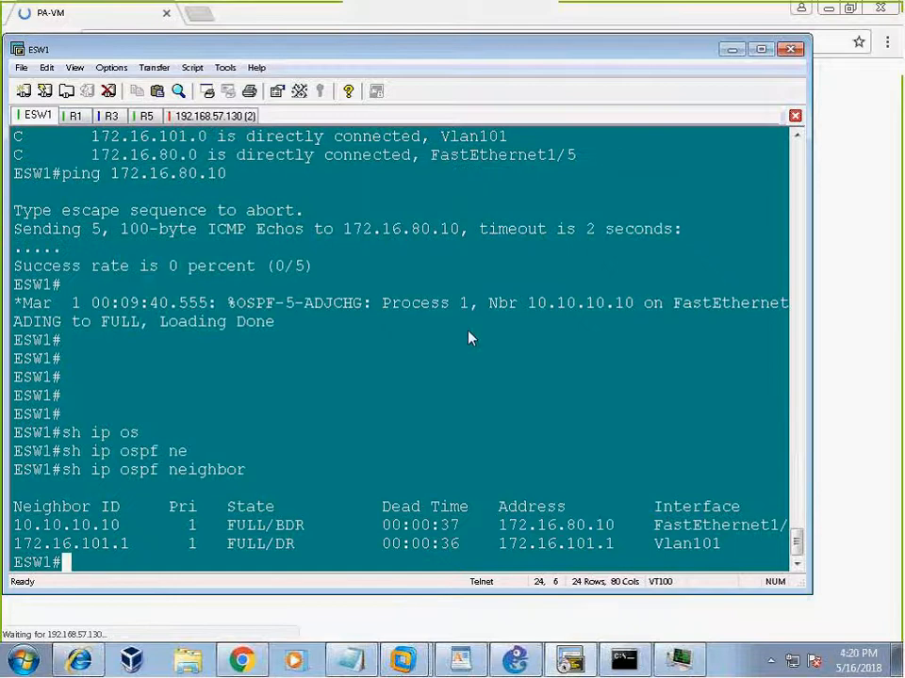
key("Return")
key("Return")
key("Return")
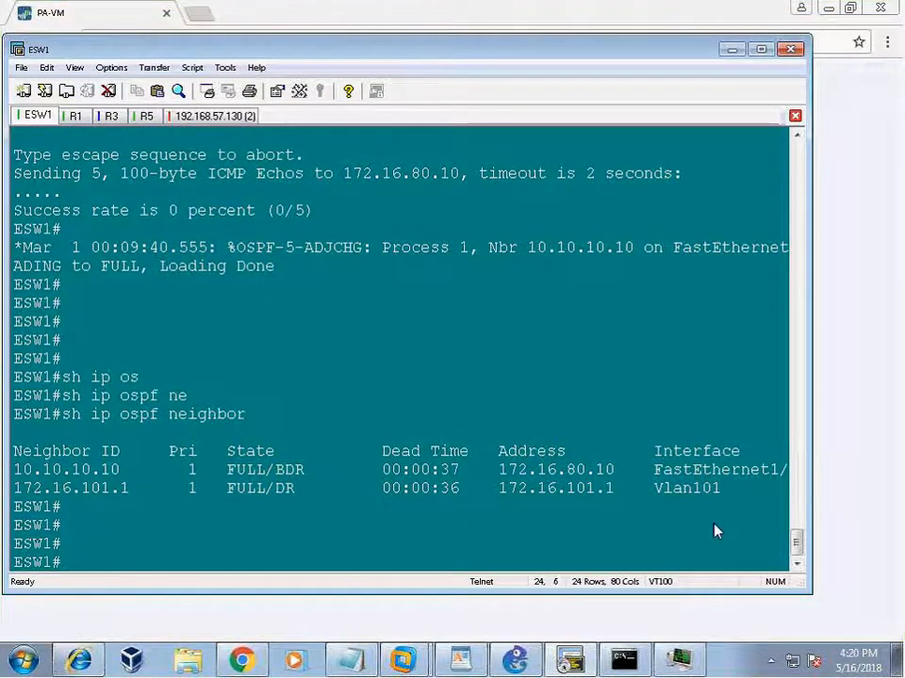
left_click_drag(16, 468, 764, 477)
left_click(478, 375)
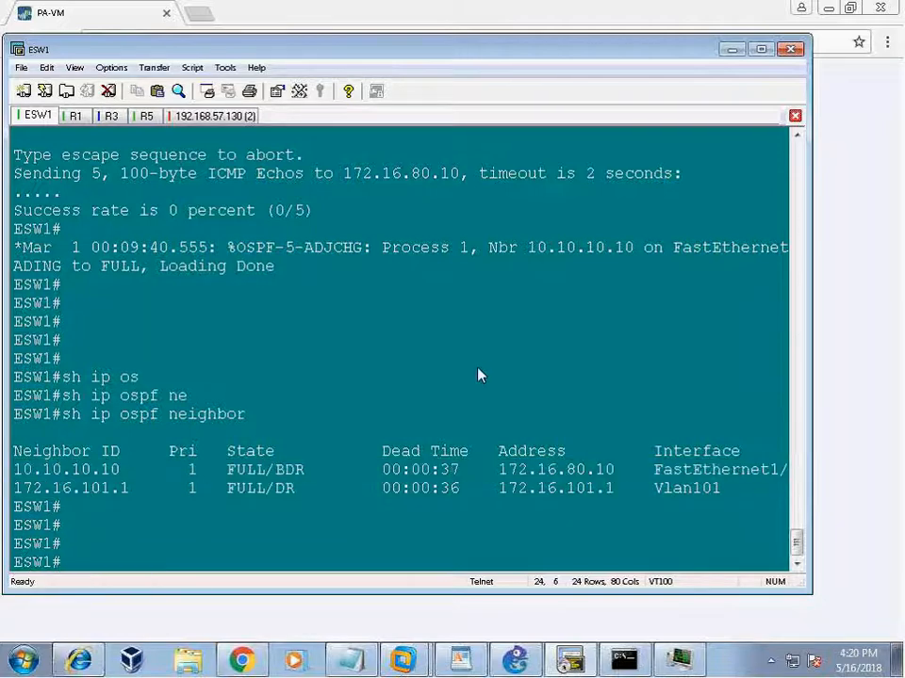
type("sh ip route")
key("Return")
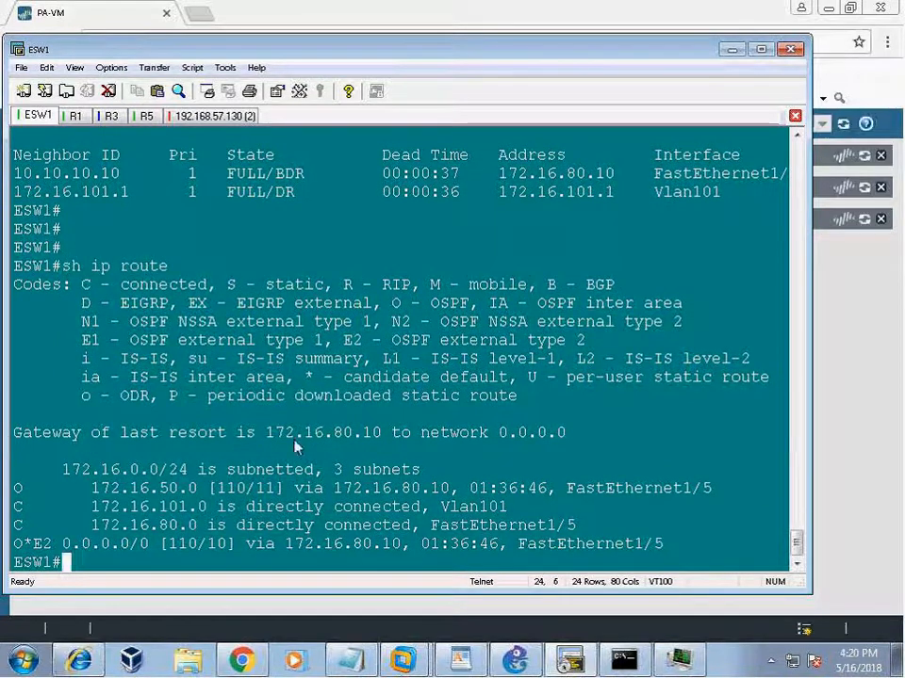
Highlight ESW1's O*E2 default route and gateway of last resort 172.16.80.10.
left_click_drag(32, 432, 566, 432)
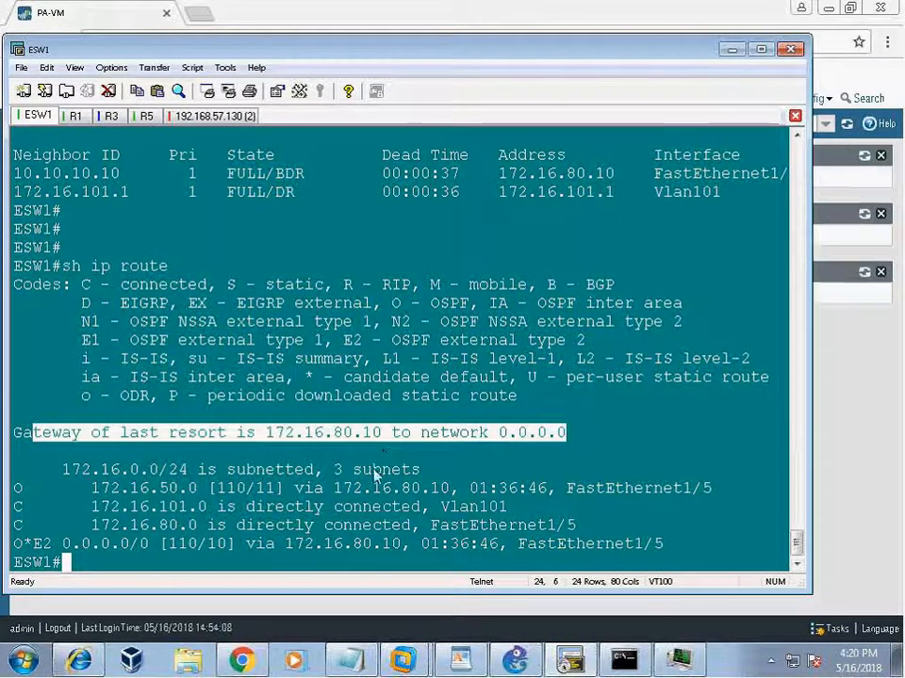
left_click_drag(266, 433, 391, 433)
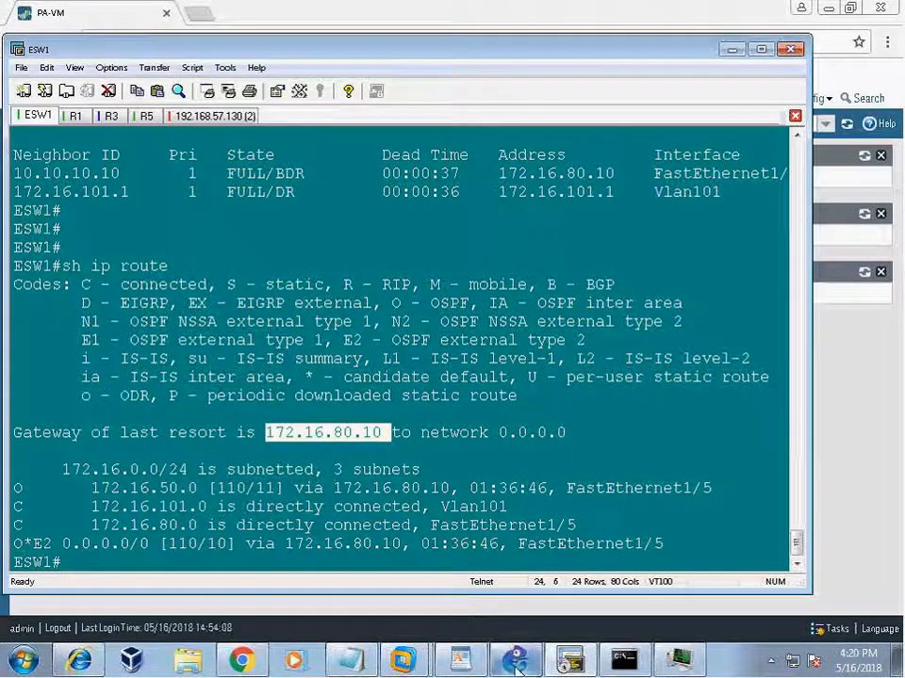
key("alt+Tab")
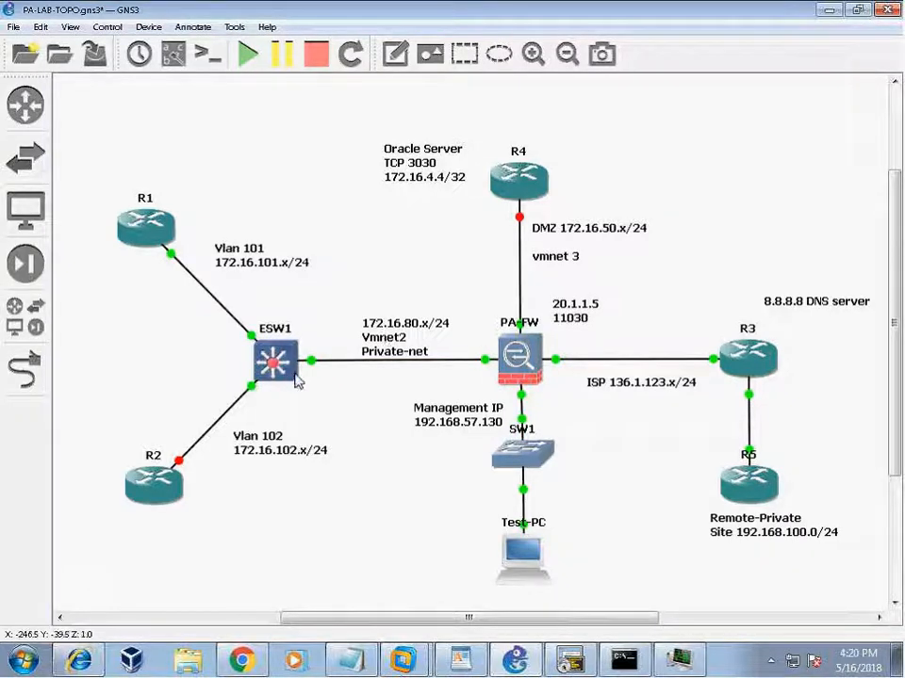
left_click(575, 665)
left_click_drag(39, 544, 664, 544)
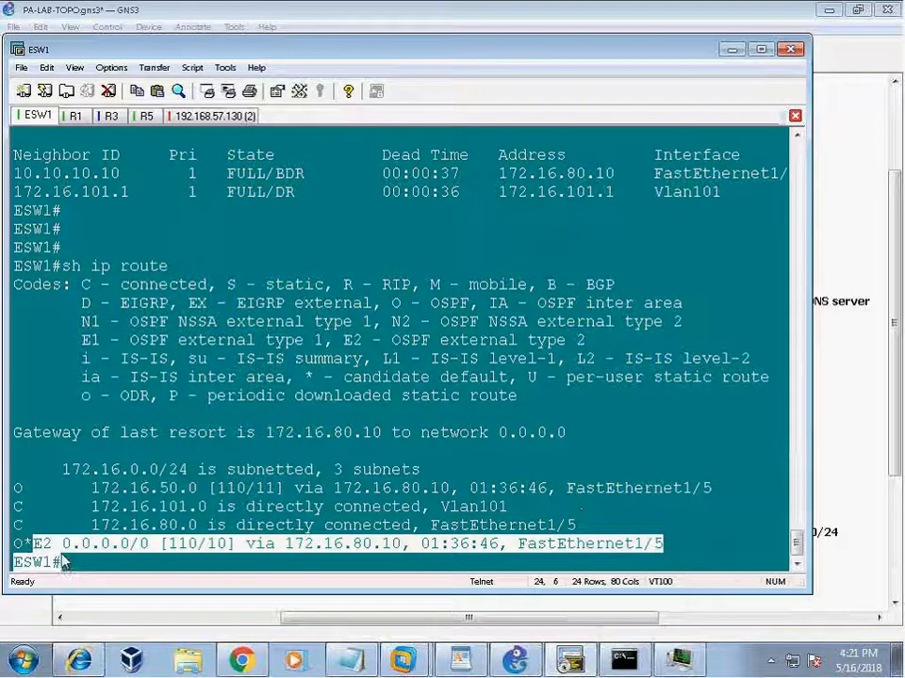
left_click_drag(58, 544, 15, 544)
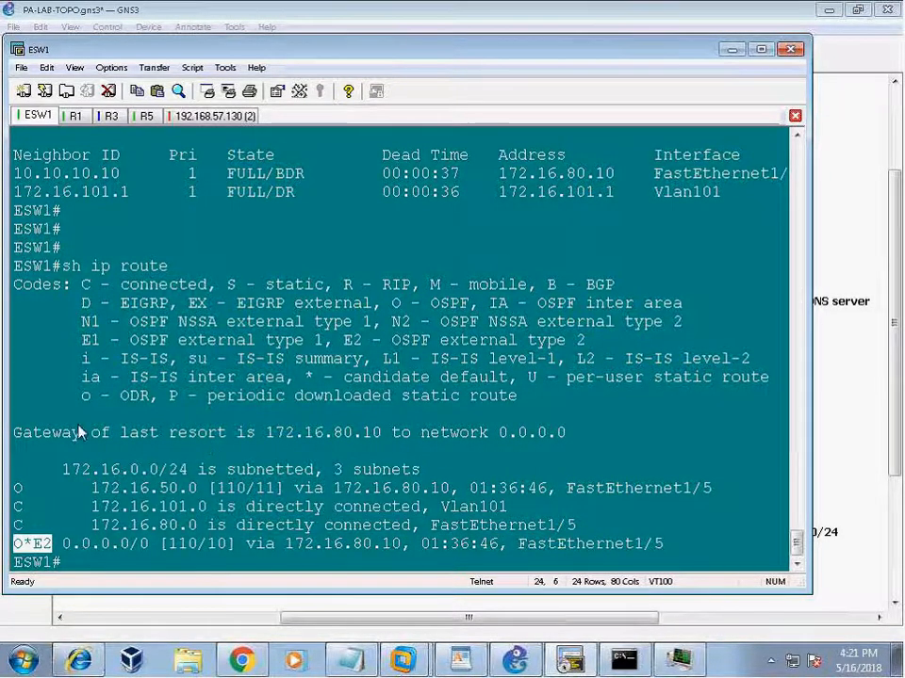
left_click_drag(82, 433, 392, 450)
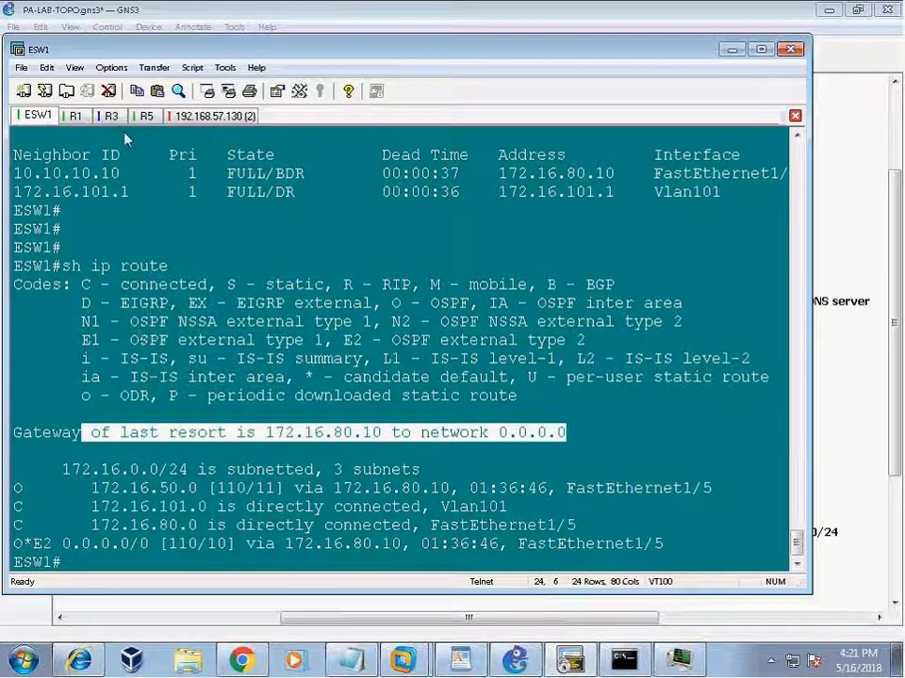
On R1, rerun 'sh ip route' and highlight the O*E2 default route via 172.16.101.101.
left_click(75, 115)
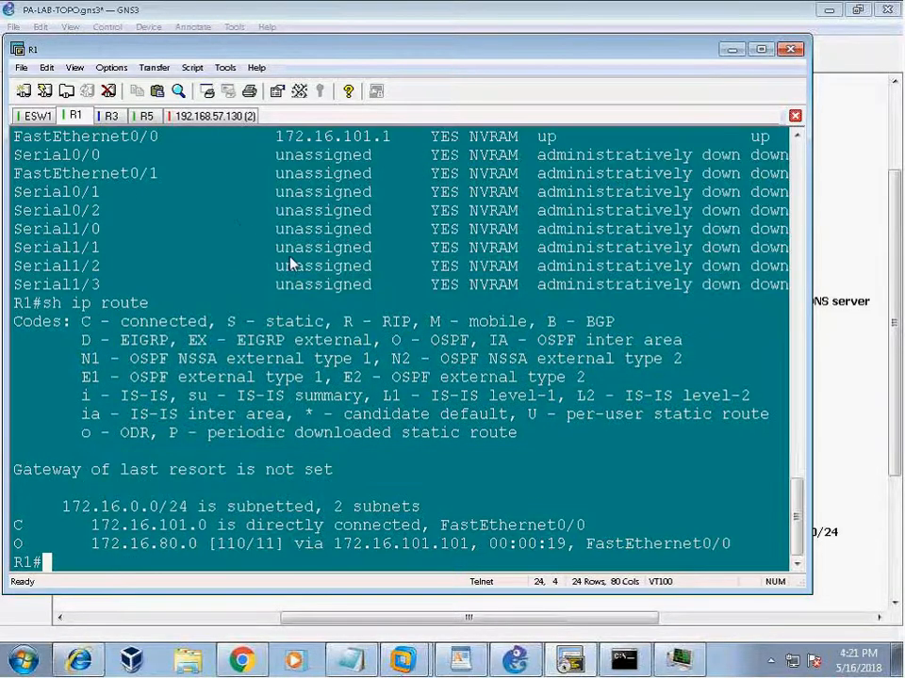
key("Up")
key("Return")
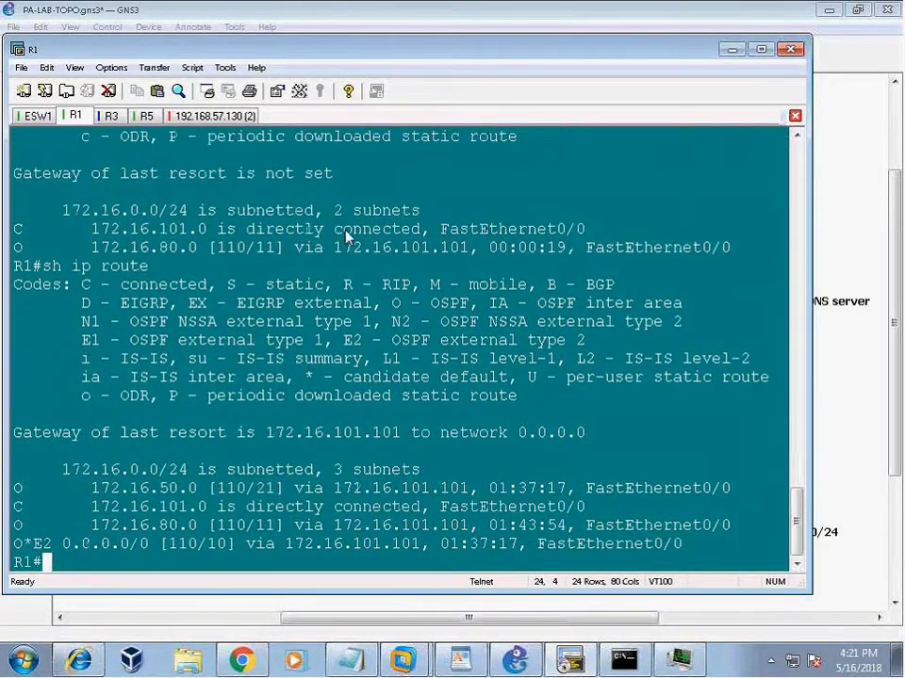
left_click_drag(35, 554, 682, 547)
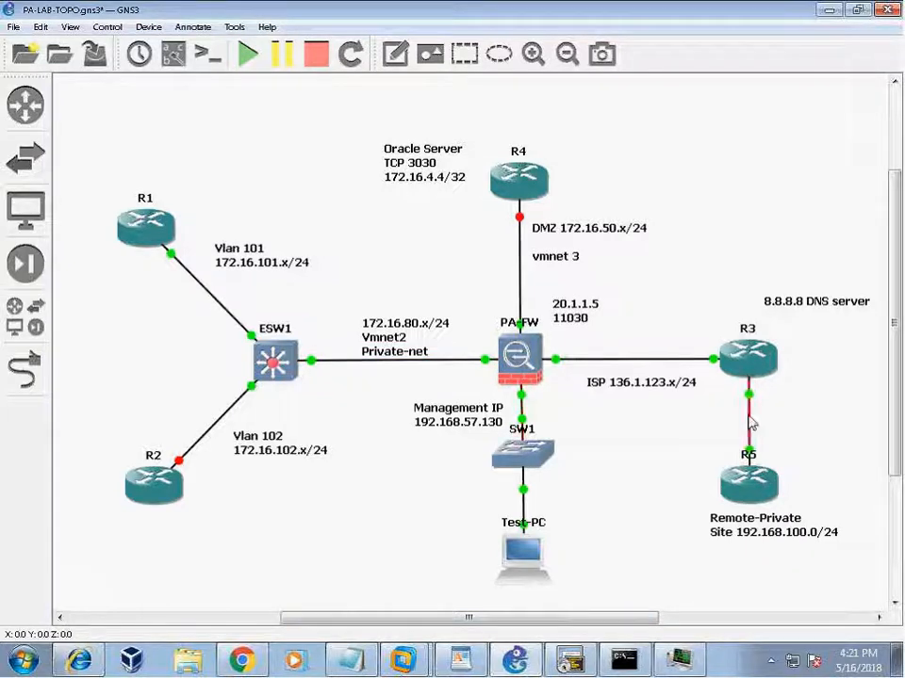
Select the ISP 136.1.123.x/24 link label in GNS3, then bring SecureCRT back in front.
mouse_move(757, 378)
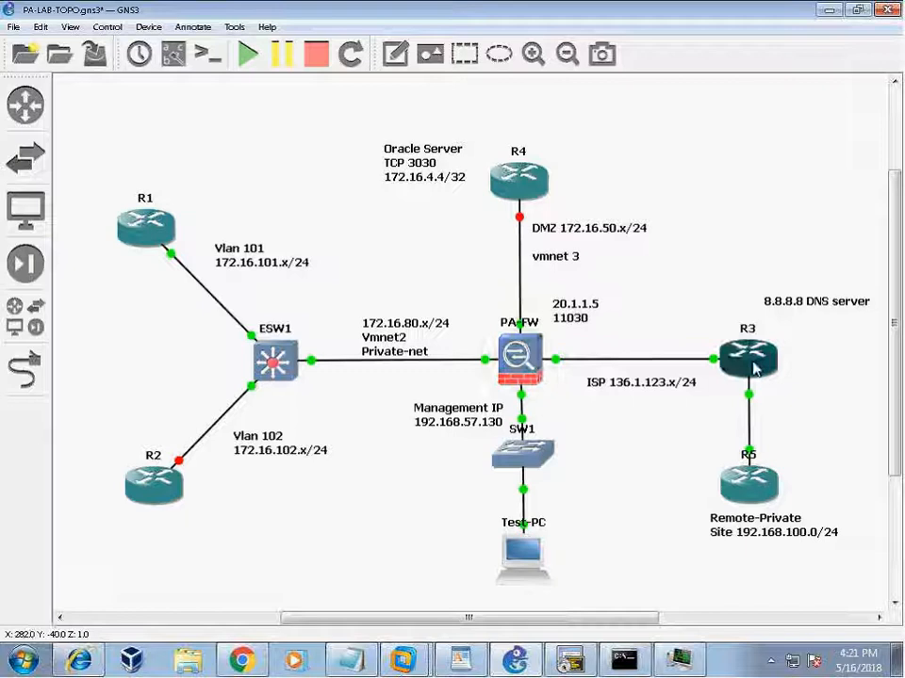
left_click(626, 386)
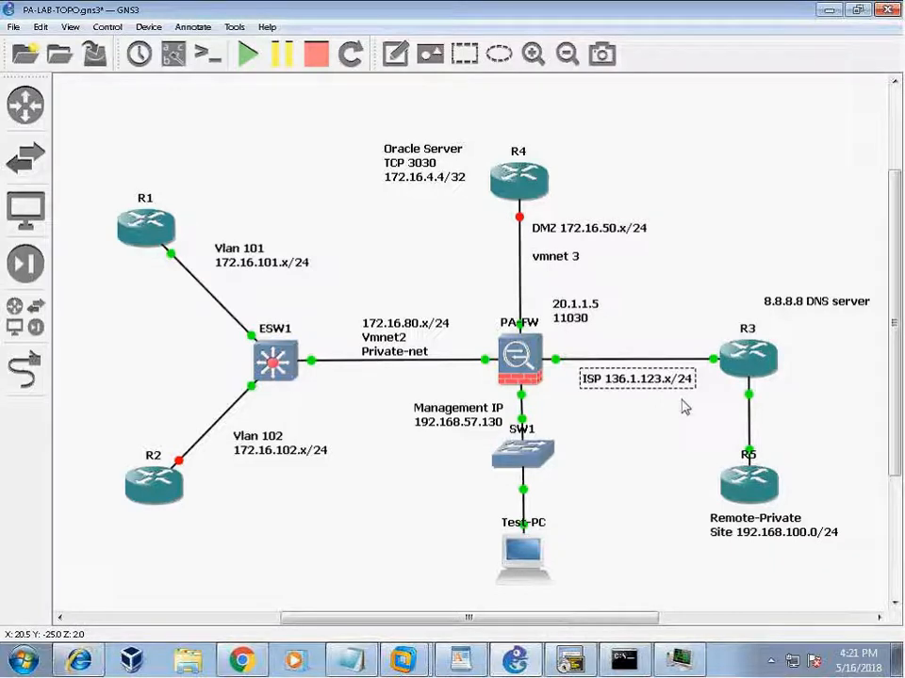
left_click(572, 663)
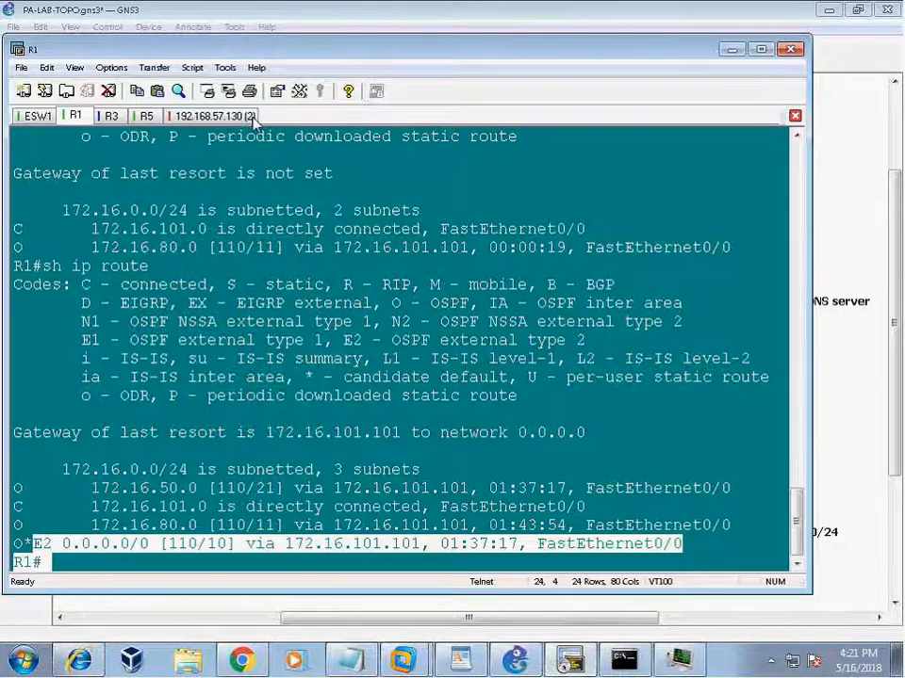
Reconnect the 192.168.57.130 firewall session and log in with the admin password.
left_click(250, 117)
key("Return")
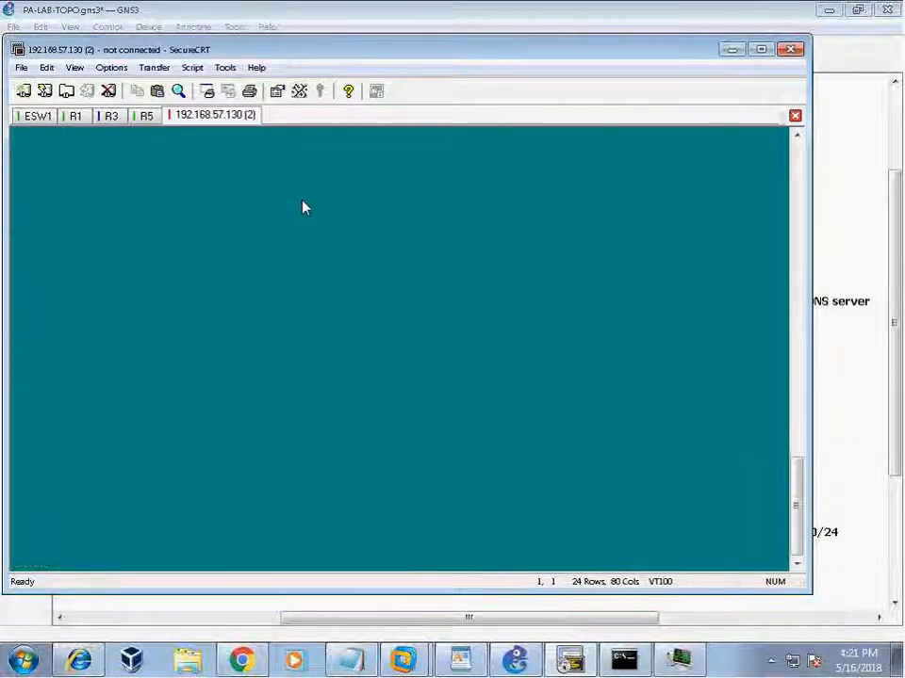
type("admin")
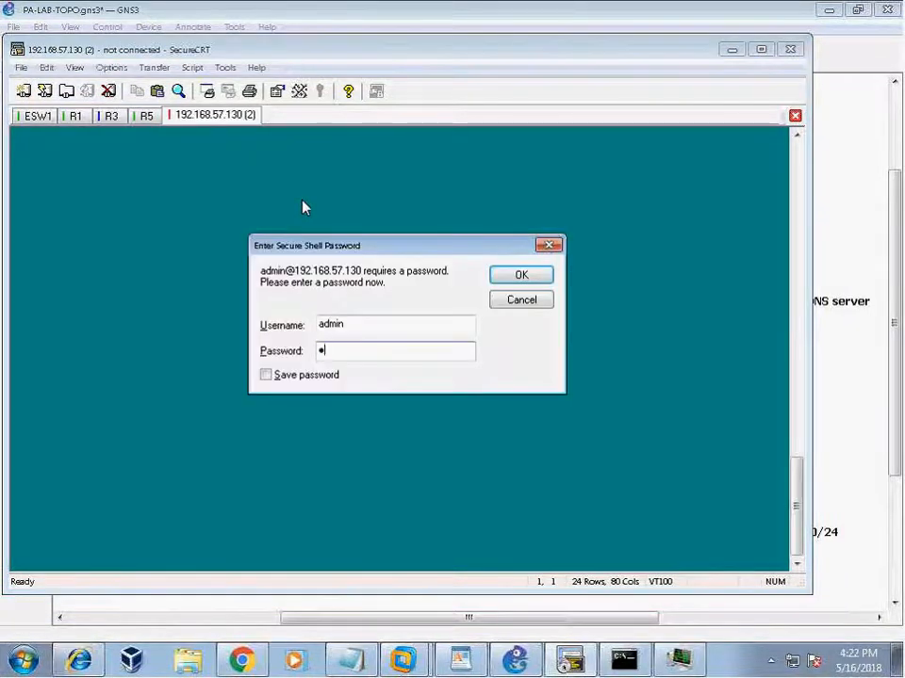
key("Return")
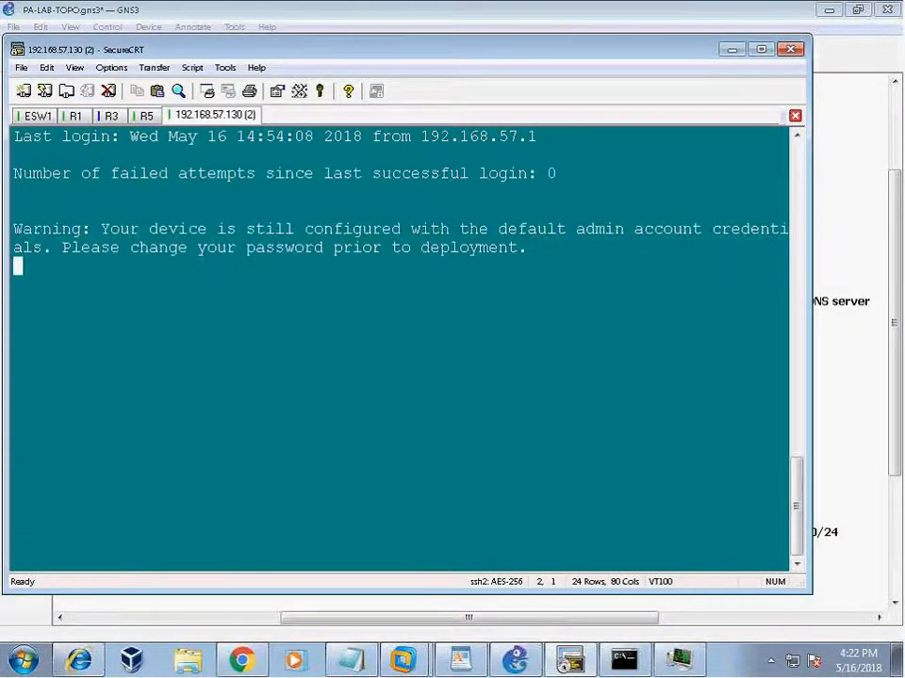
key("Return")
key("Return")
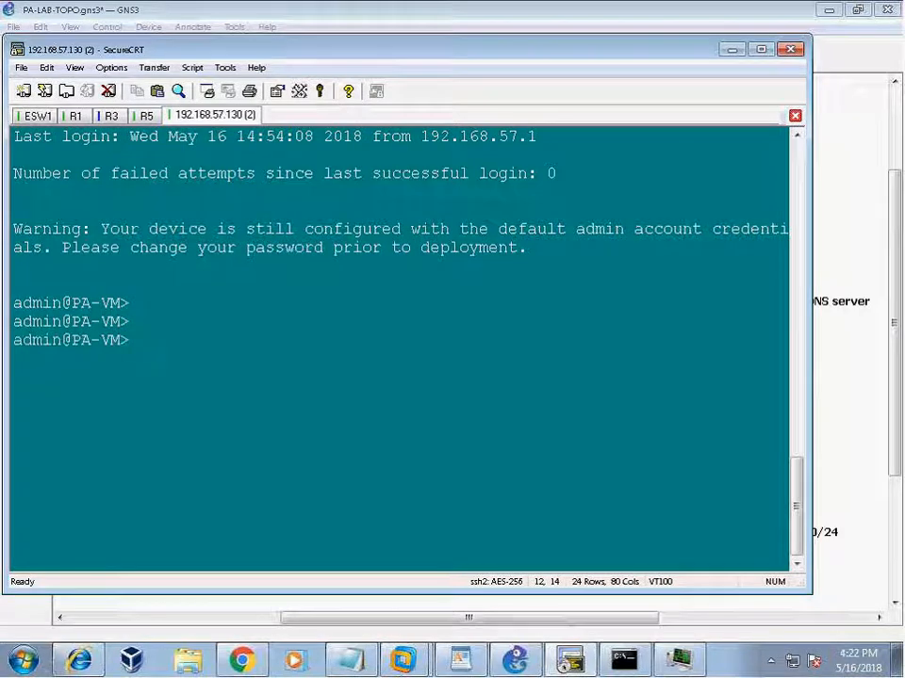
Run 'show routing route' on PA-VM and highlight the 0.0.0.0/0 route via 136.1.123.3.
type("show routing route")
key("Return")
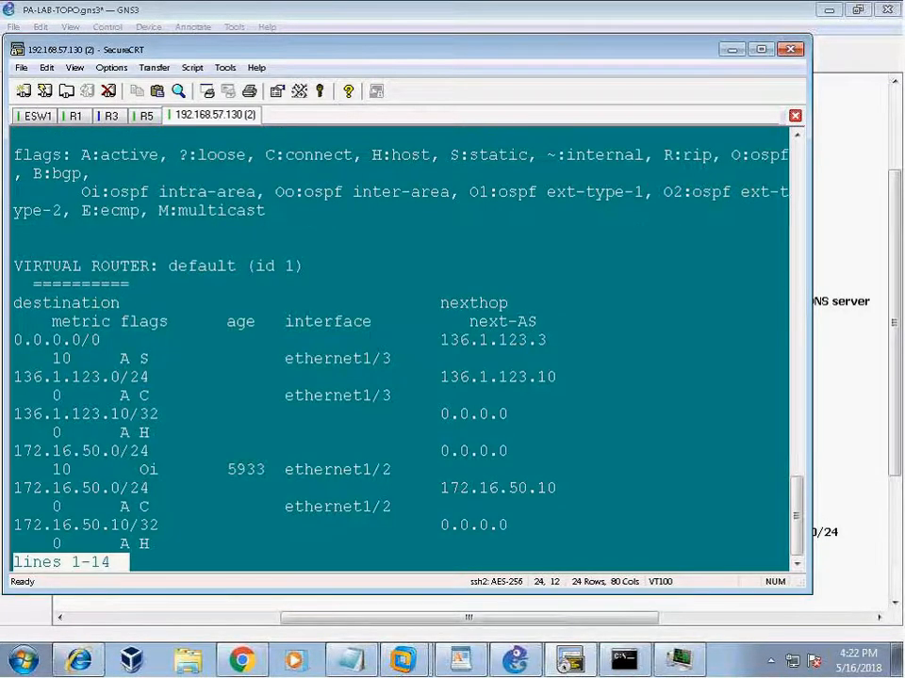
left_click_drag(24, 344, 543, 354)
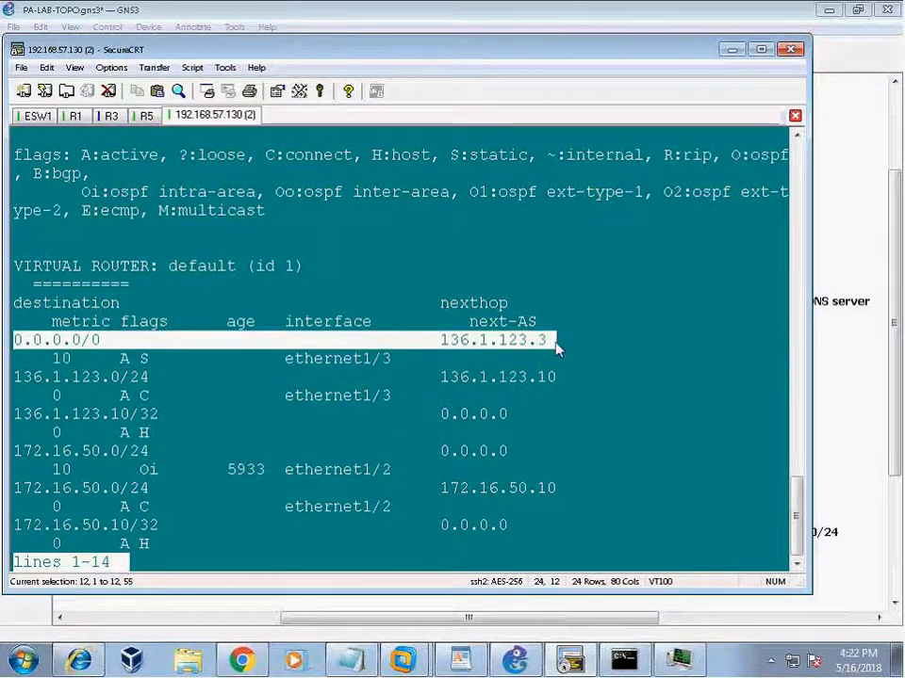
left_click_drag(440, 344, 556, 349)
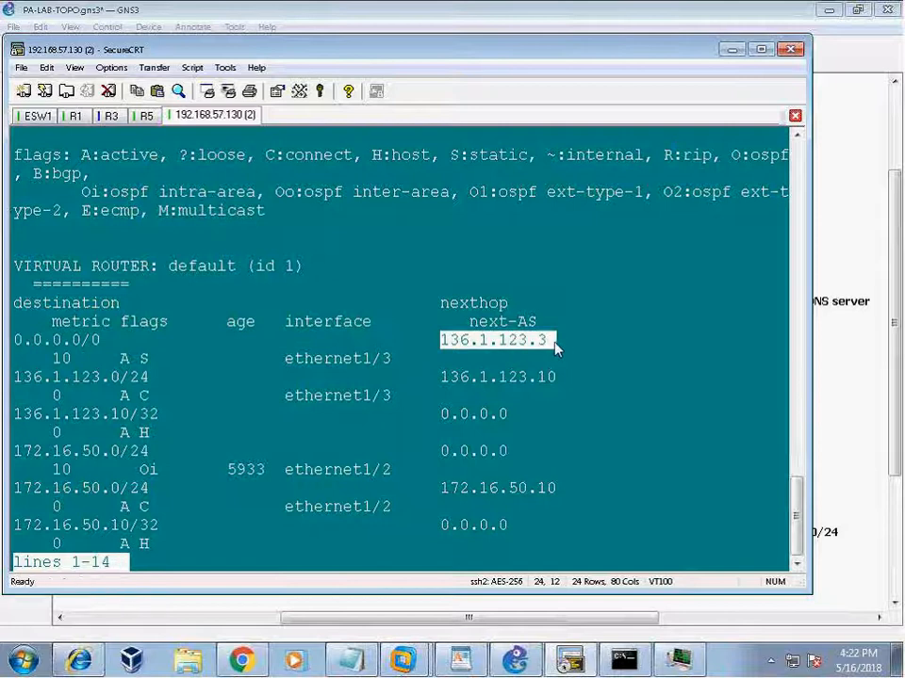
left_click(517, 660)
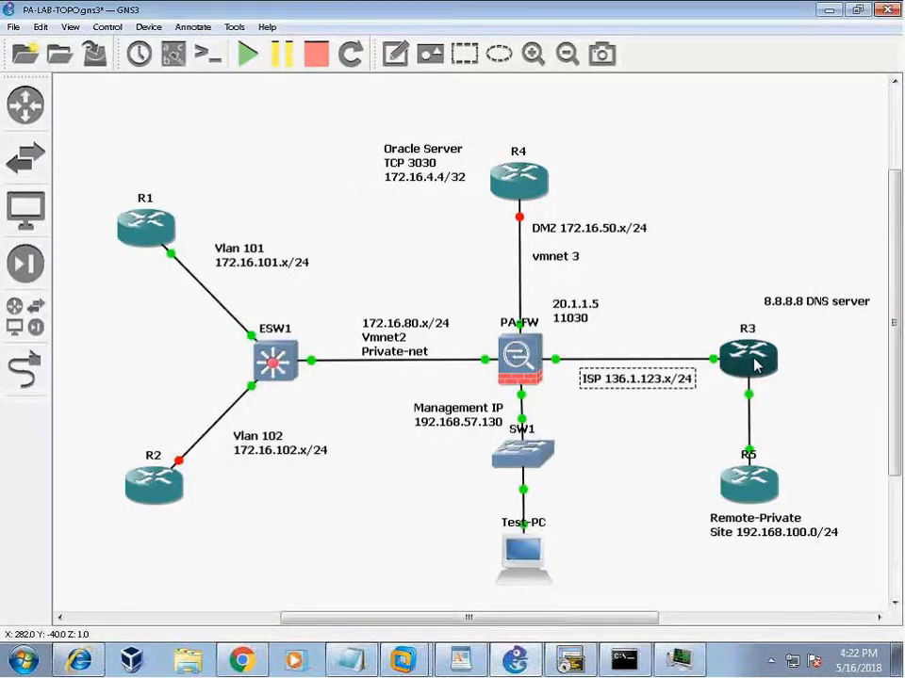
left_click(572, 662)
key("q")
key("Return")
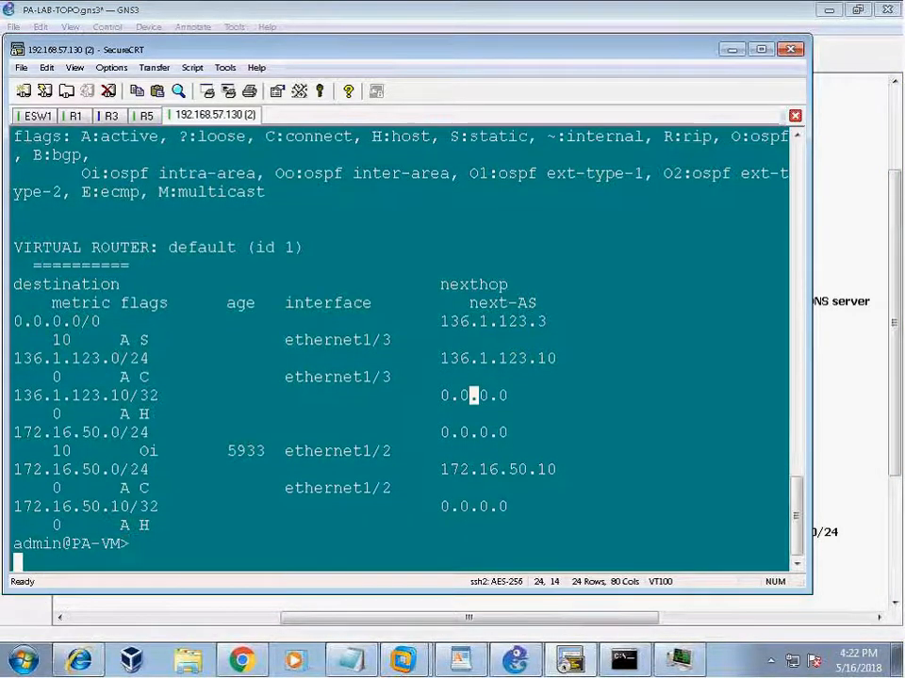
key("Return")
Ping 136.1.123.3 from source 136.1.123.10, then stop it to view the statistics.
type("ping ")
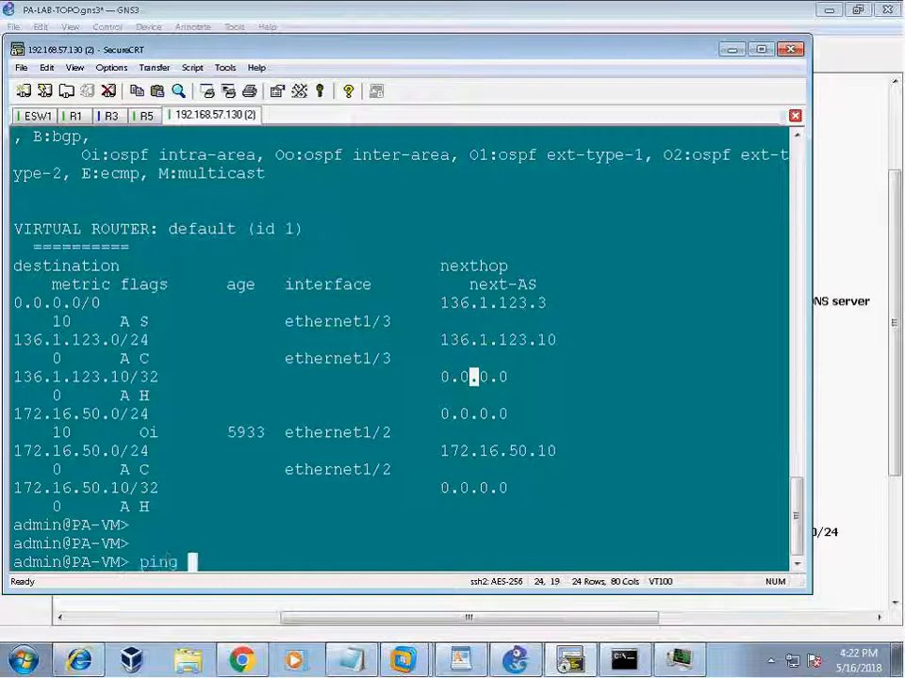
type("source 136.1.123.10 s")
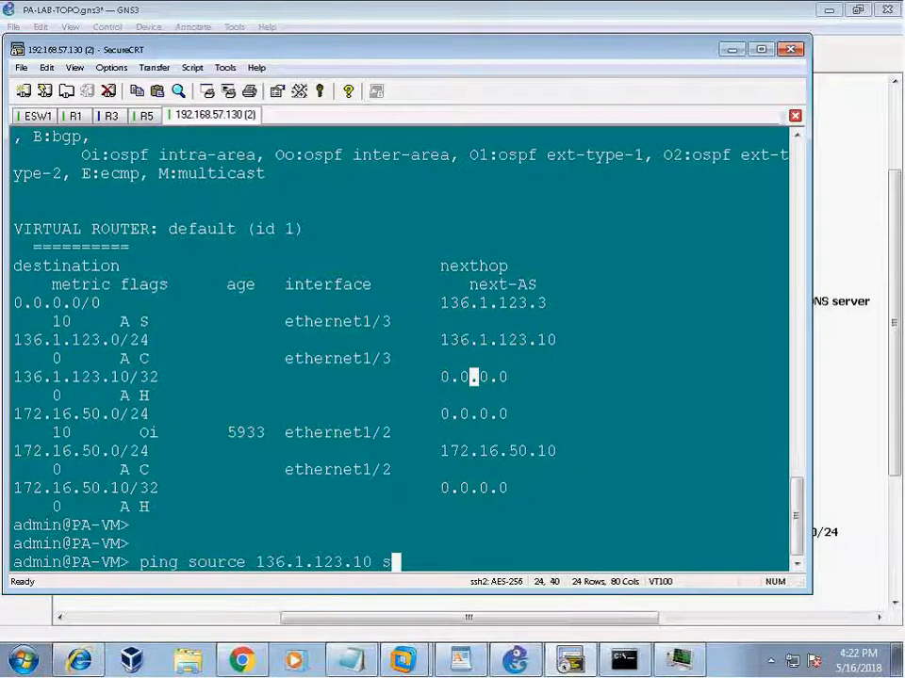
key("BackSpace")
type("host")
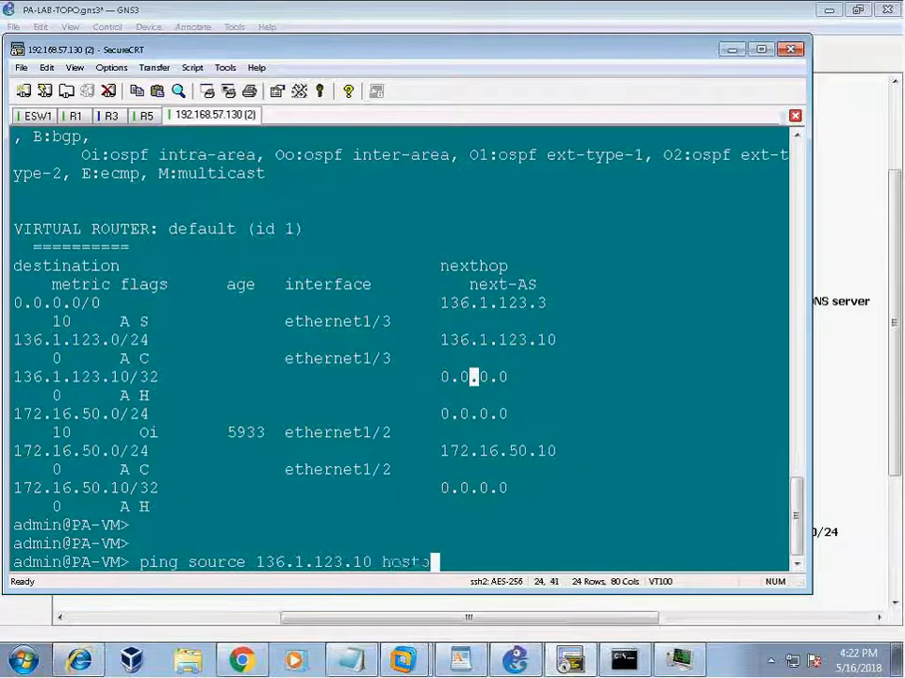
type(" 136.1.123..3")
key("BackSpace")
key("BackSpace")
key("BackSpace")
key("BackSpace")
type("3.3")
key("Return")
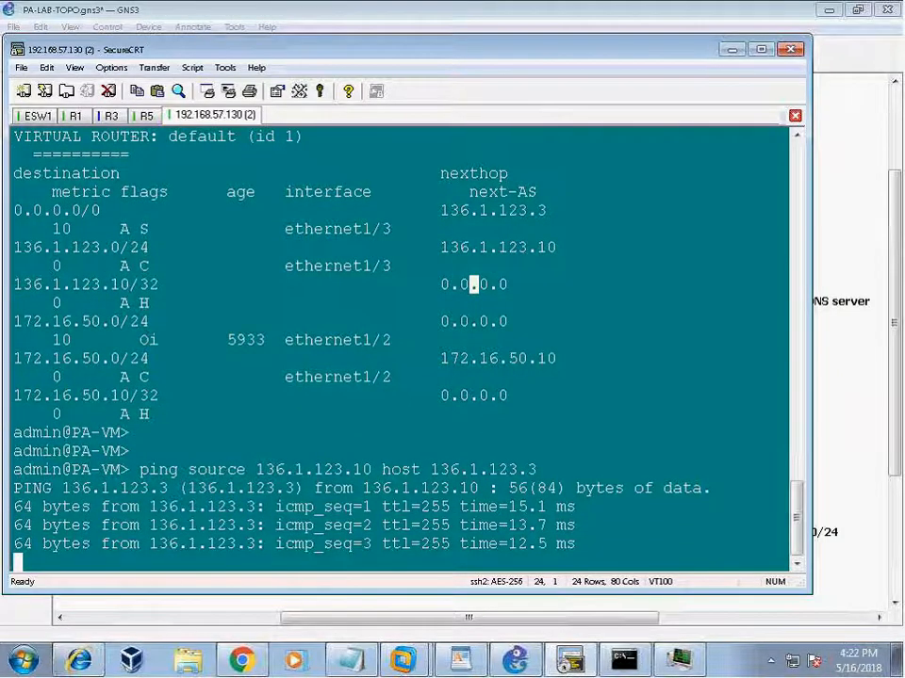
key("ctrl+c")
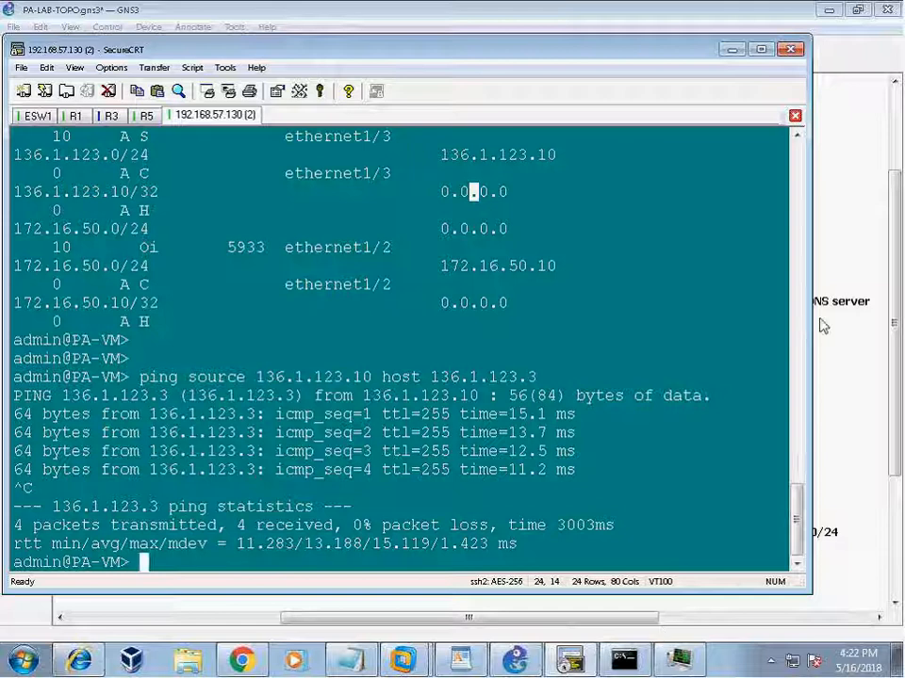
On R5, highlight the '136.1.100.0 is directly connected' FastEthernet0/0 line, then minimise SecureCRT.
left_click_drag(422, 56, 400, 112)
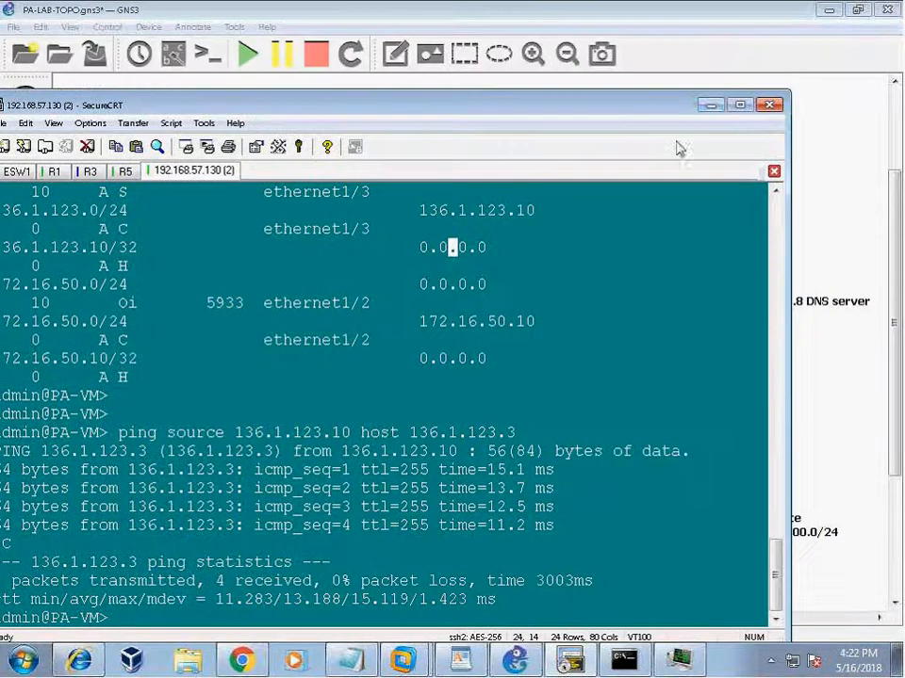
left_click(711, 110)
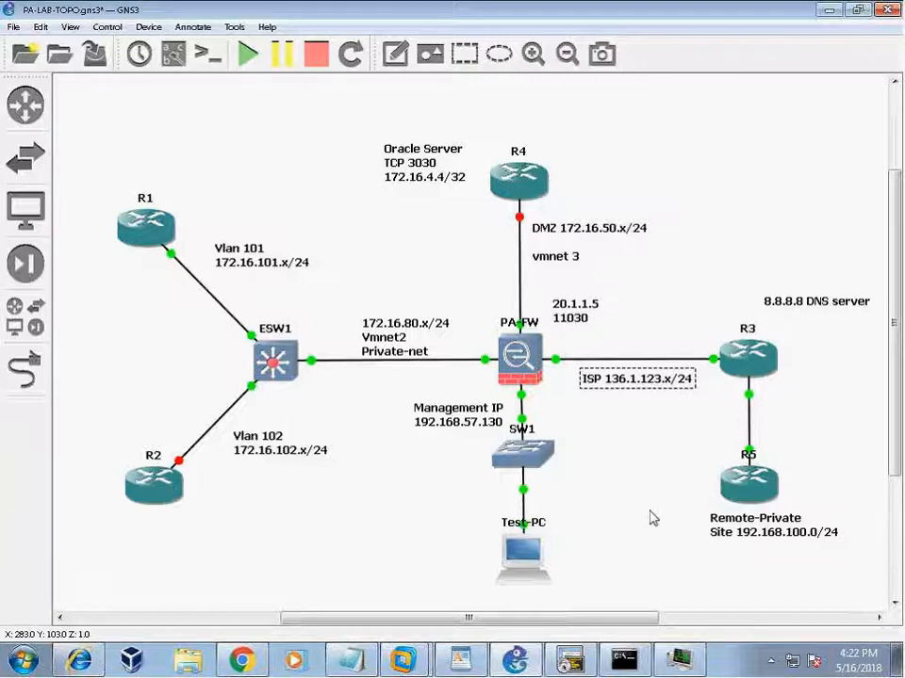
left_click(577, 663)
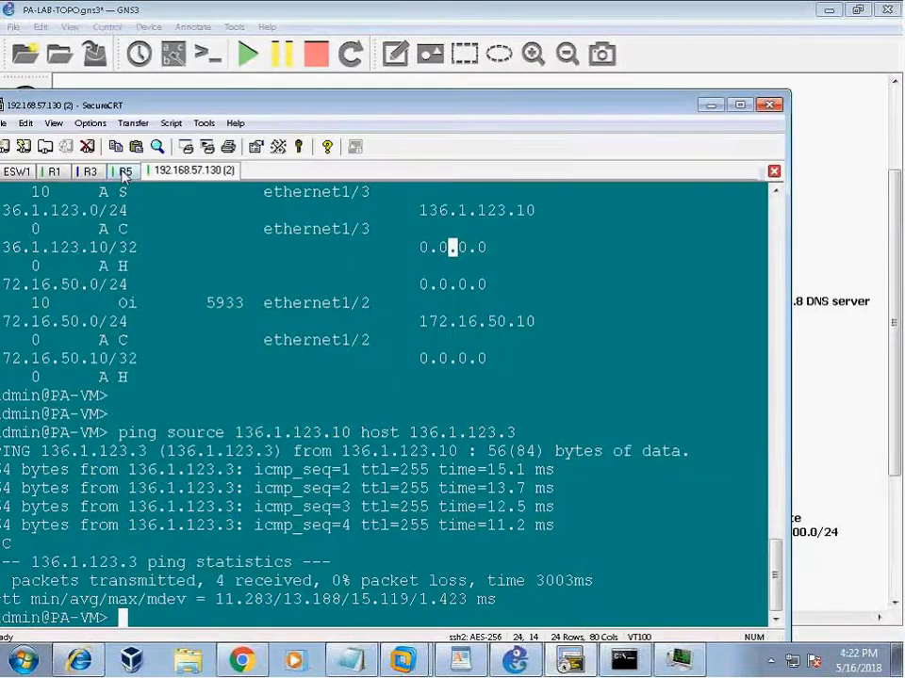
left_click_drag(293, 102, 450, 76)
left_click(279, 144)
type("s")
left_click_drag(230, 257, 708, 259)
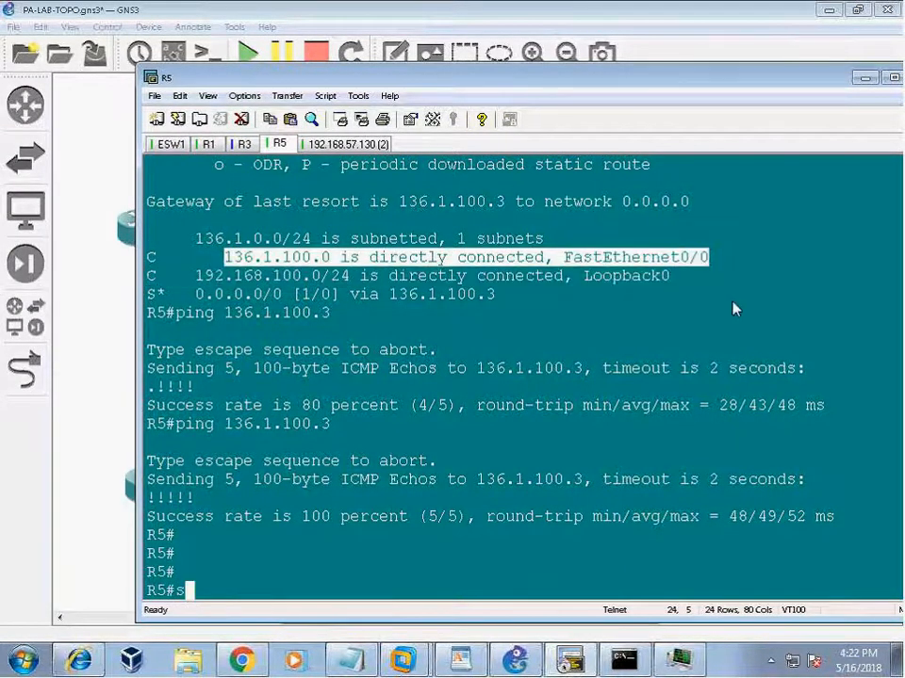
left_click(865, 77)
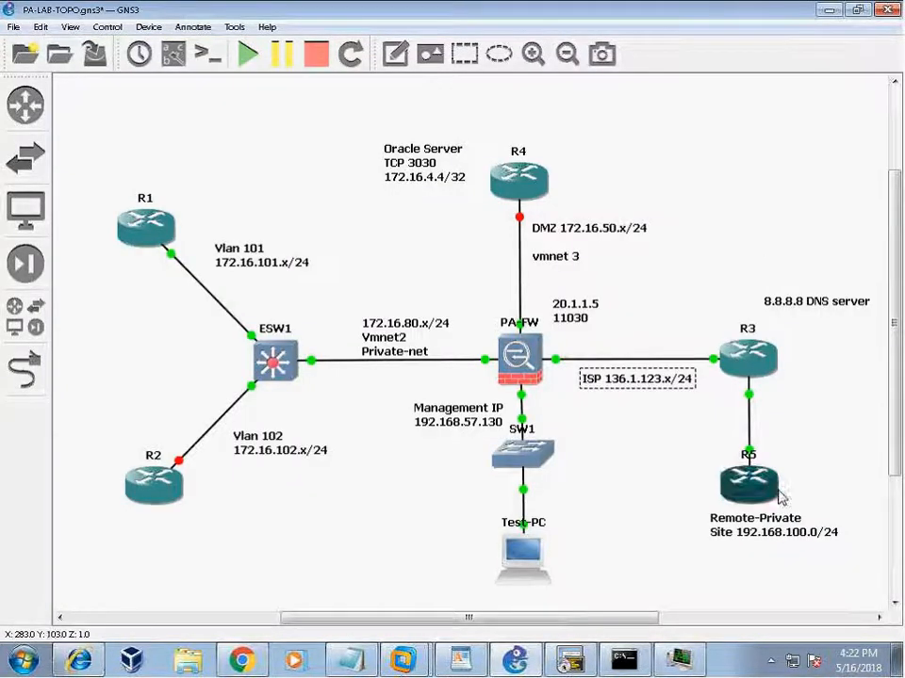
Add a note reading 136.1.100.x/24 beside the R3–R5 link in the GNS3 topology.
left_click(387, 59)
left_click(759, 417)
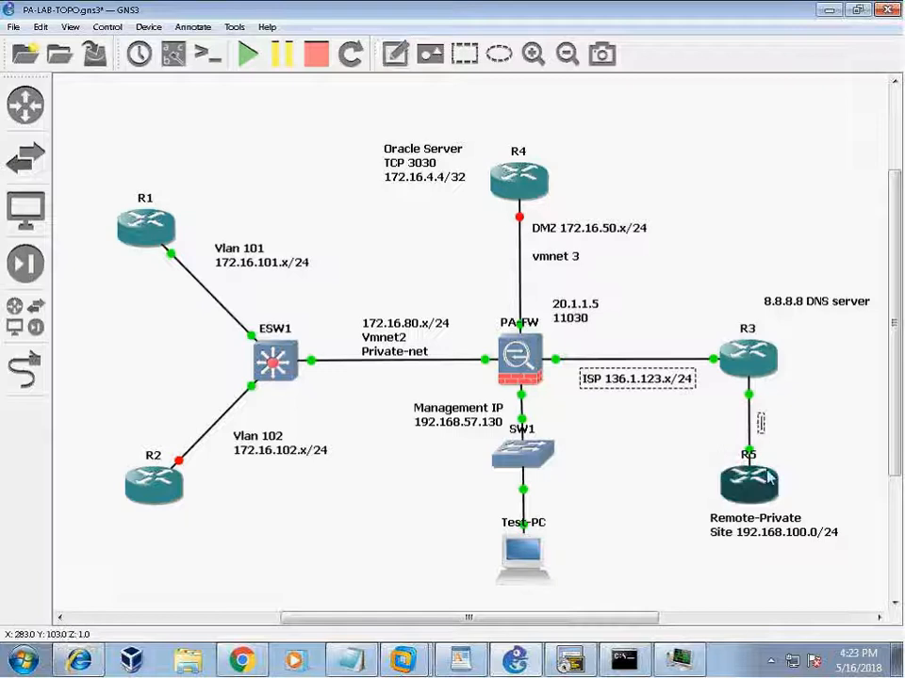
type("136.1.12")
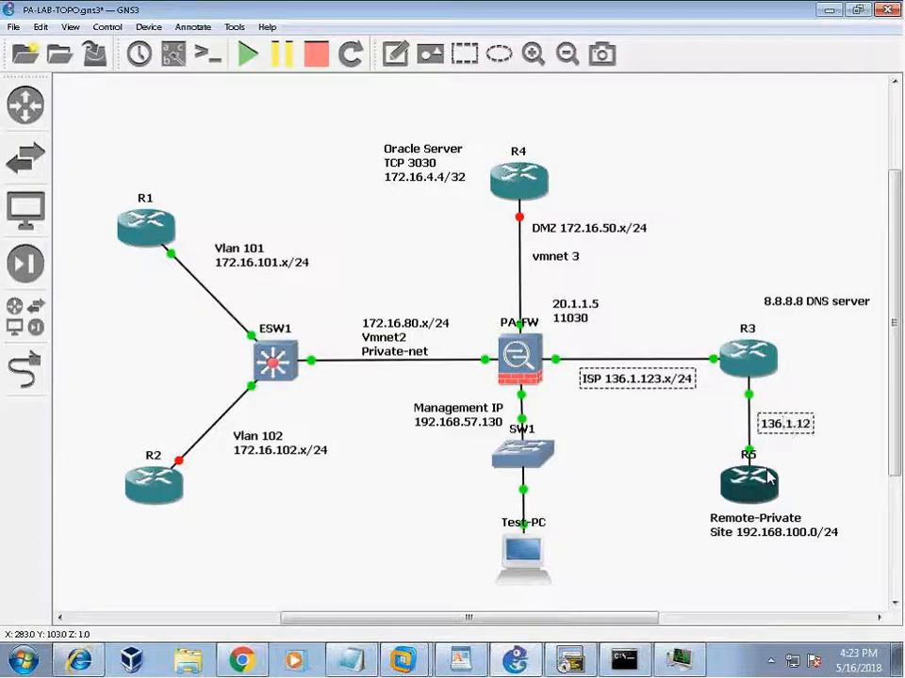
key("BackSpace")
type("00.x/24")
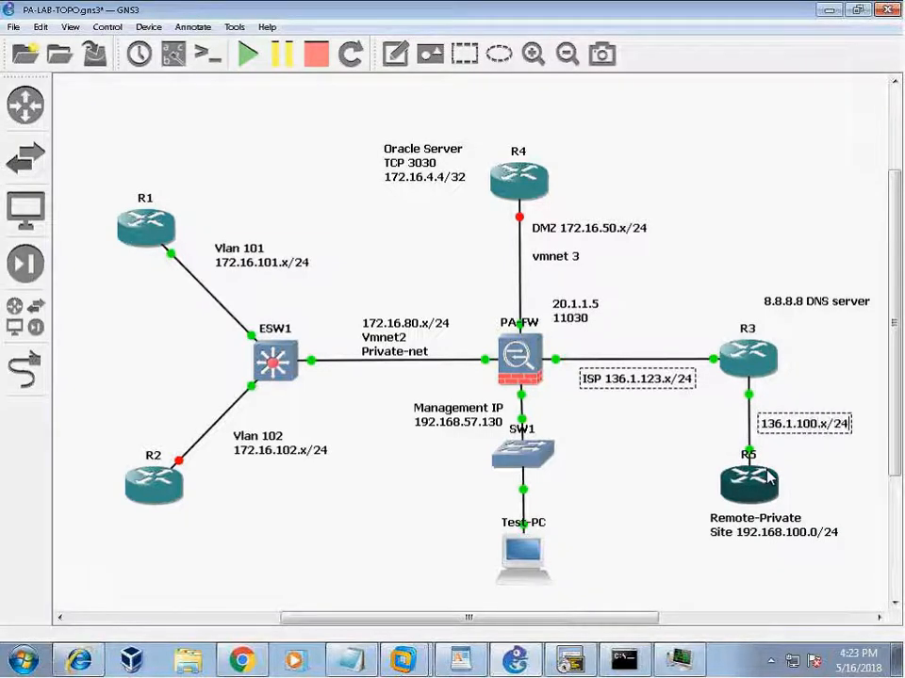
left_click_drag(788, 426, 788, 452)
left_click(789, 456)
Reposition the Remote-Private Site note so it sits just below R5.
left_click_drag(762, 525, 762, 546)
left_click_drag(761, 499, 760, 503)
left_click_drag(766, 558, 768, 552)
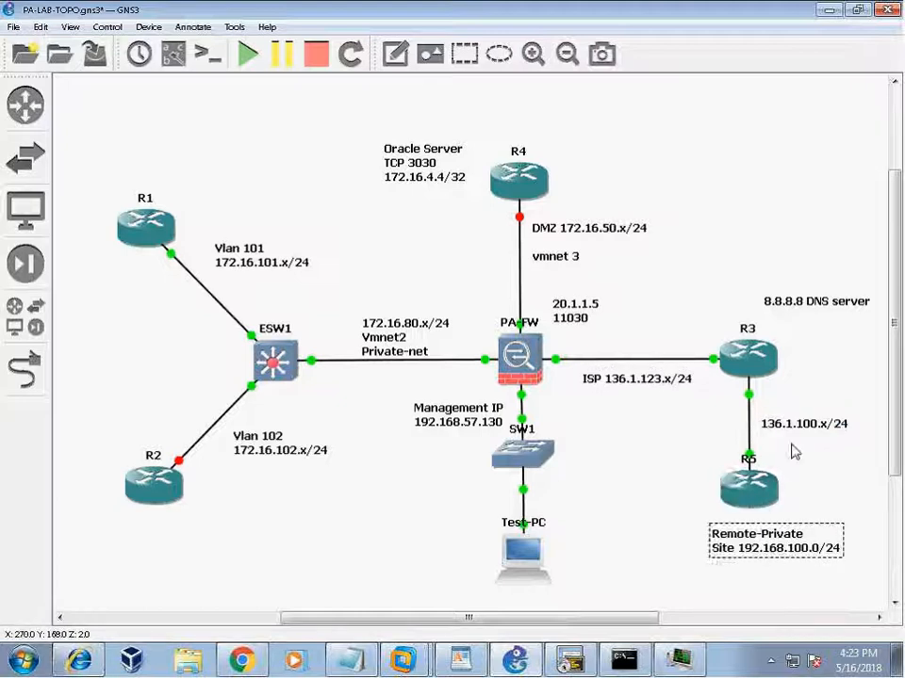
left_click(757, 370)
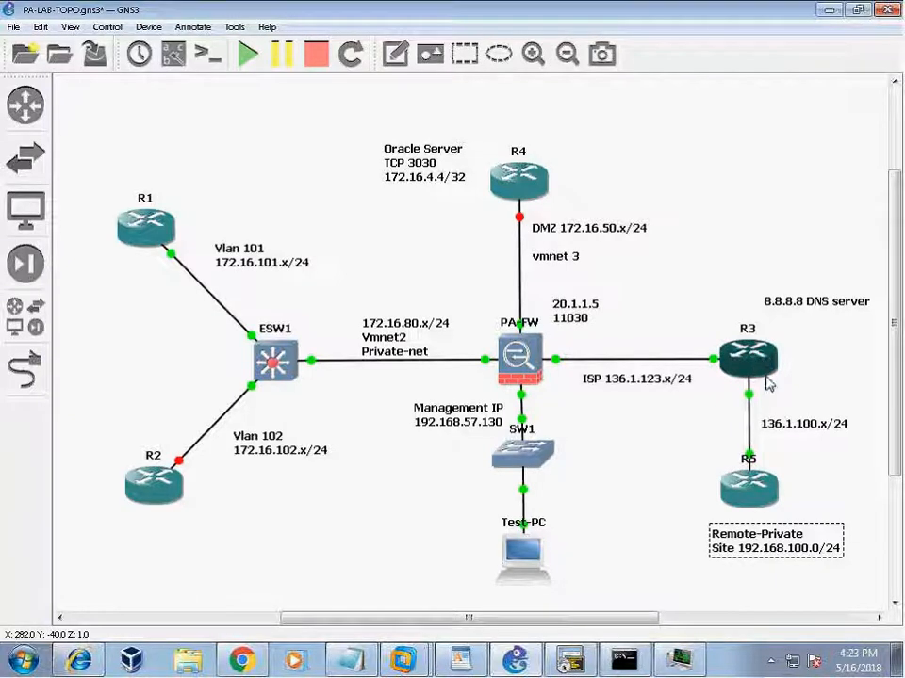
left_click(552, 576)
key("alt+Tab")
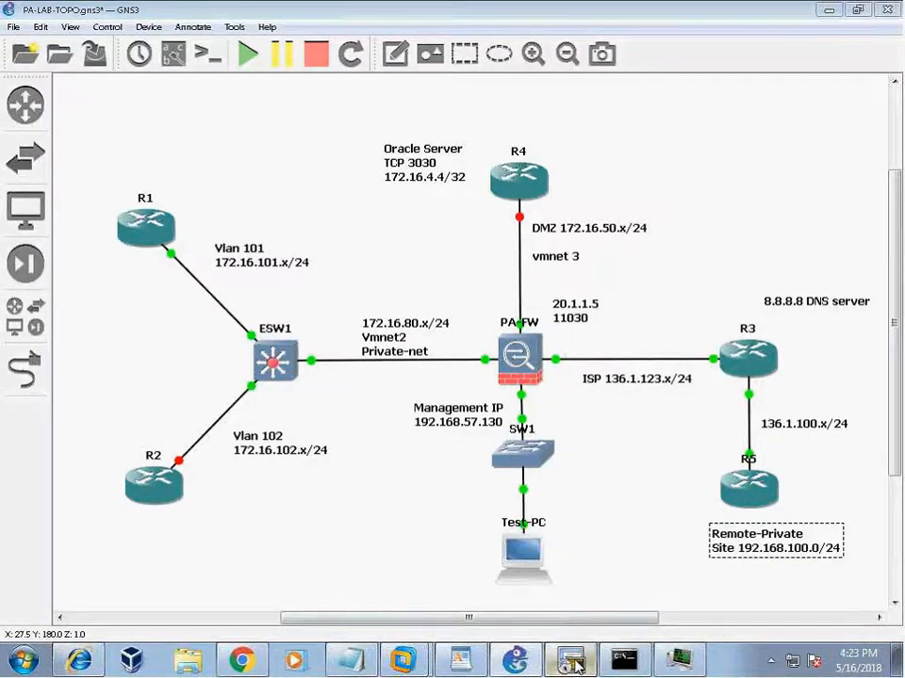
type("s")
left_click_drag(180, 296, 514, 298)
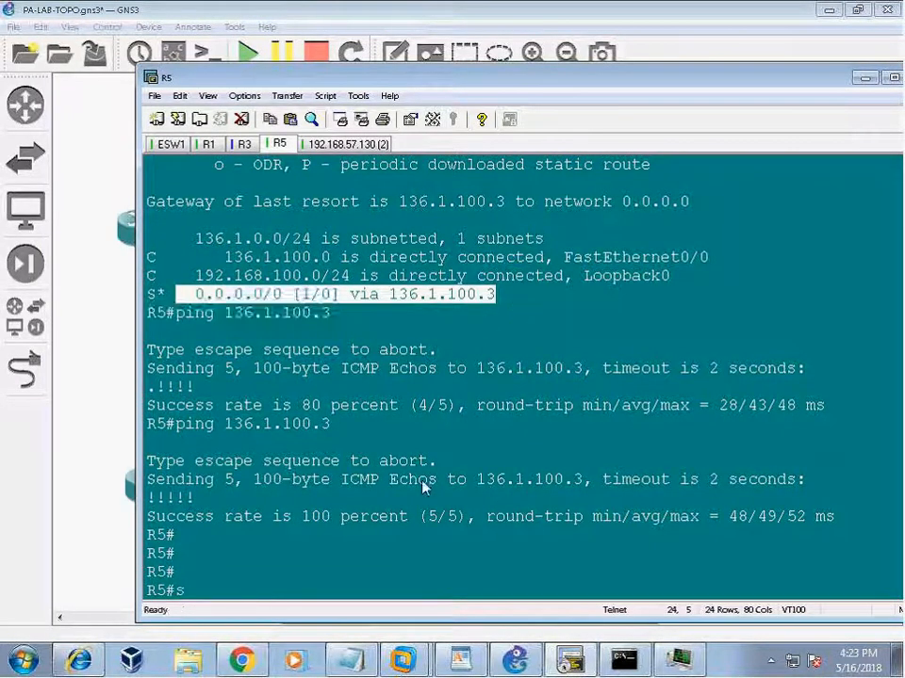
key("BackSpace")
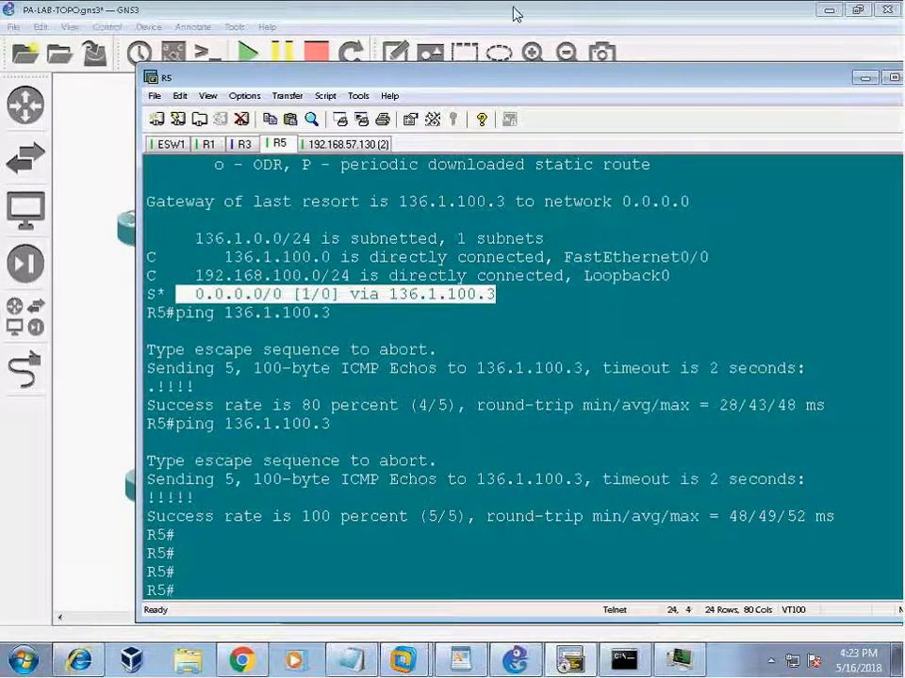
left_click_drag(418, 78, 371, 84)
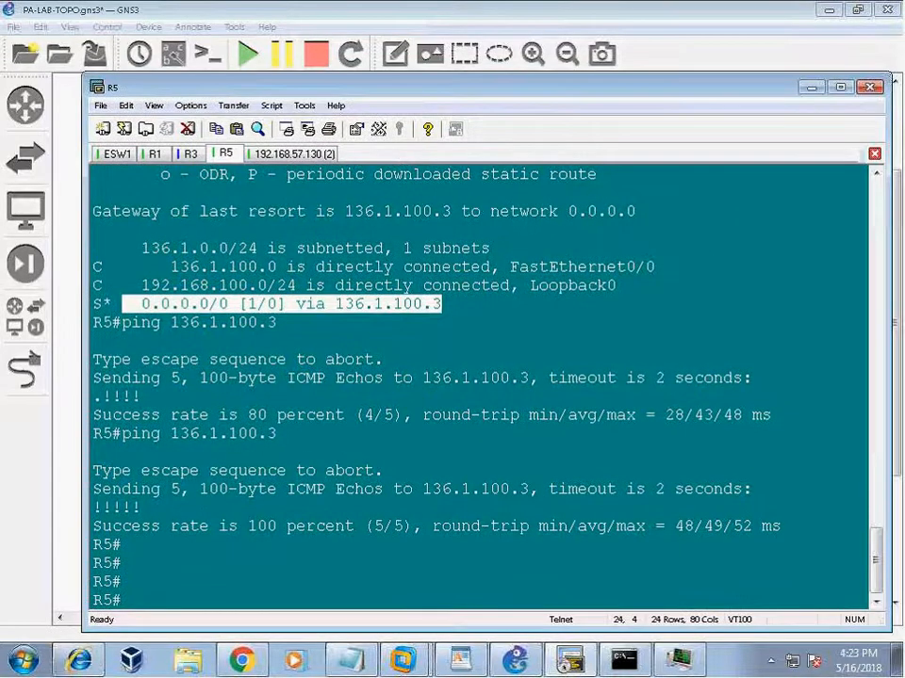
left_click(813, 88)
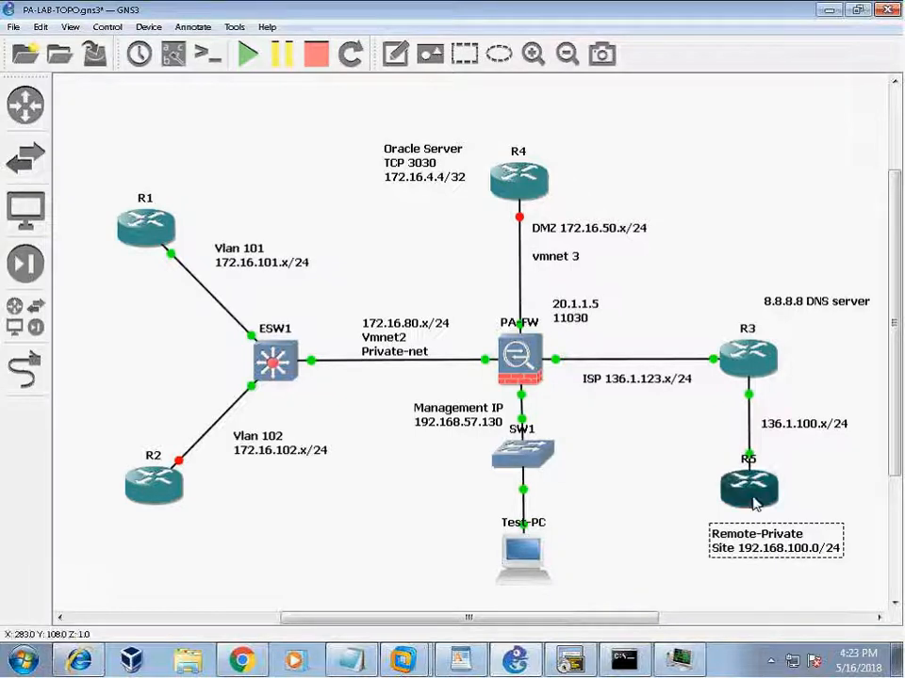
Ping 136.1.123.10 from R5's console with 5/5 success, then minimize the terminal.
left_click(585, 662)
left_click(372, 377)
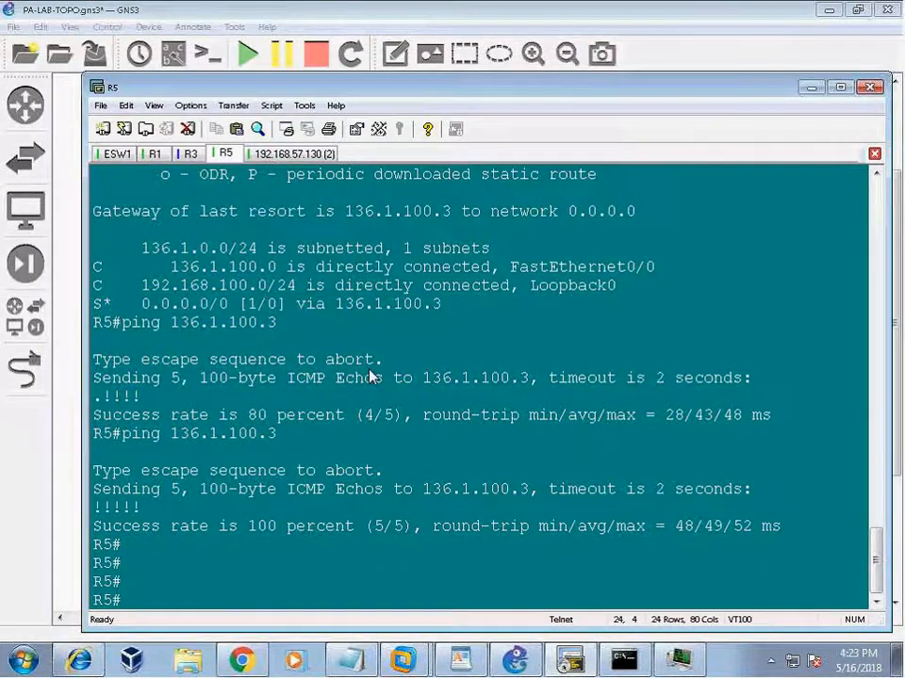
type("p")
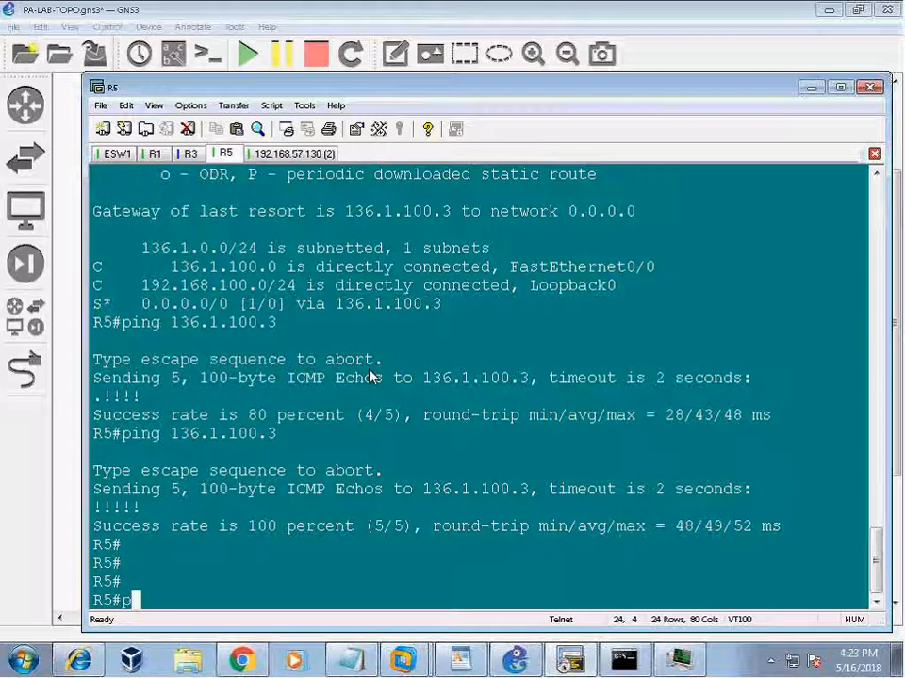
type("i 136.1.123.10")
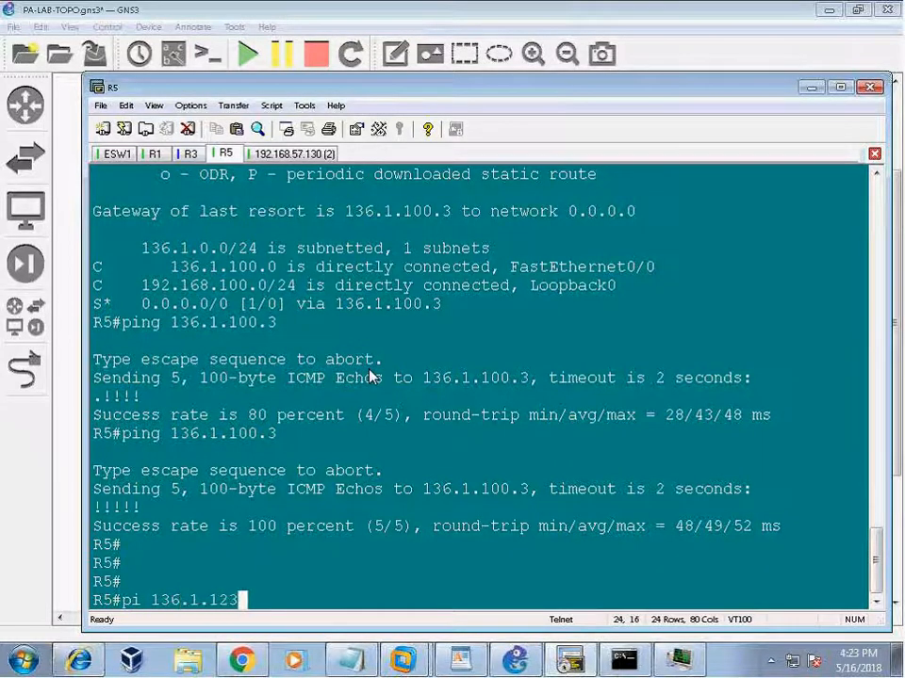
key("Return")
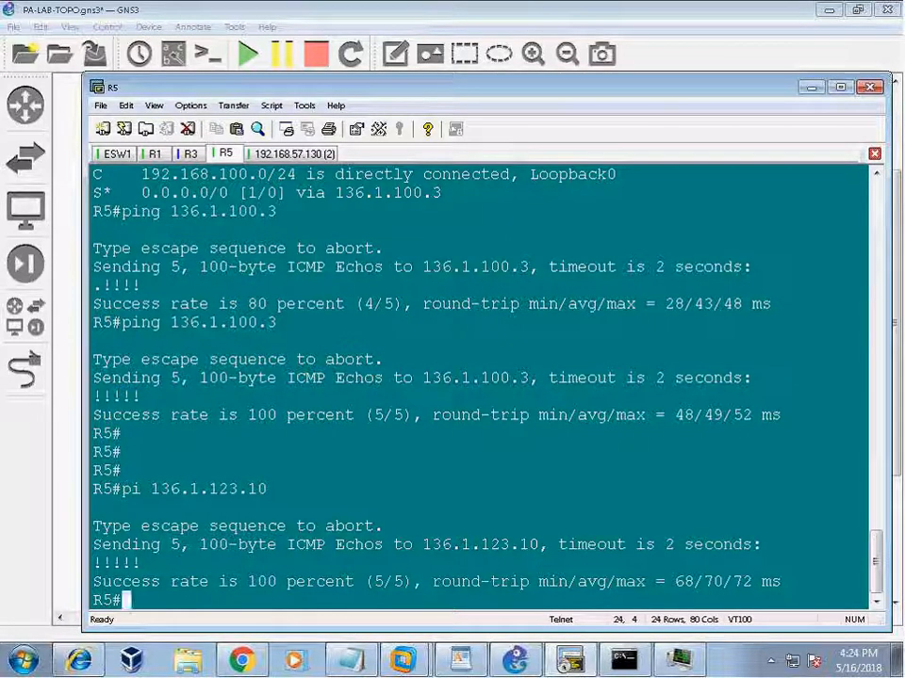
left_click(807, 88)
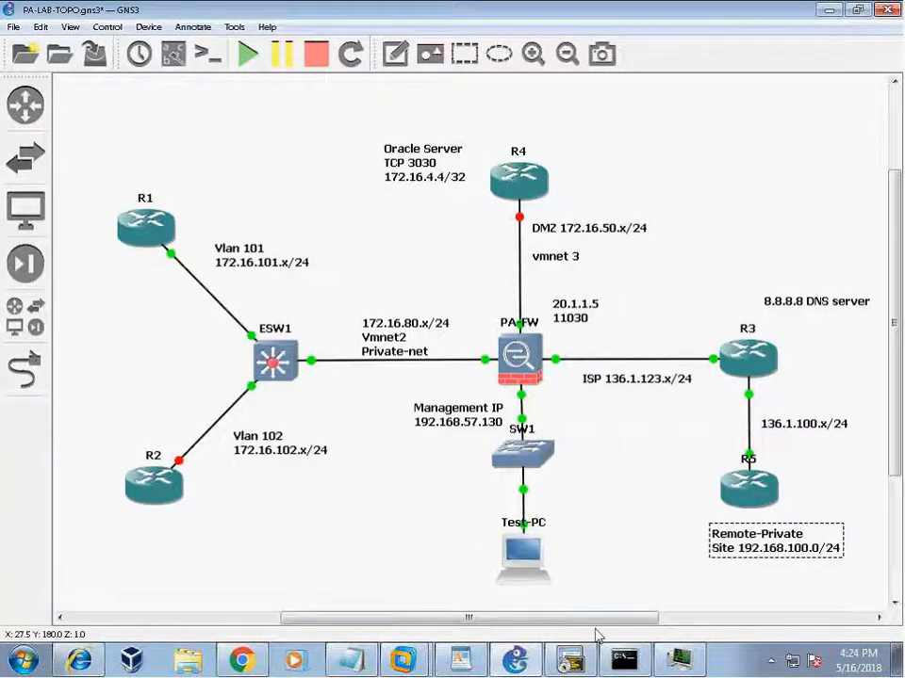
scroll(594, 625, "right", 2)
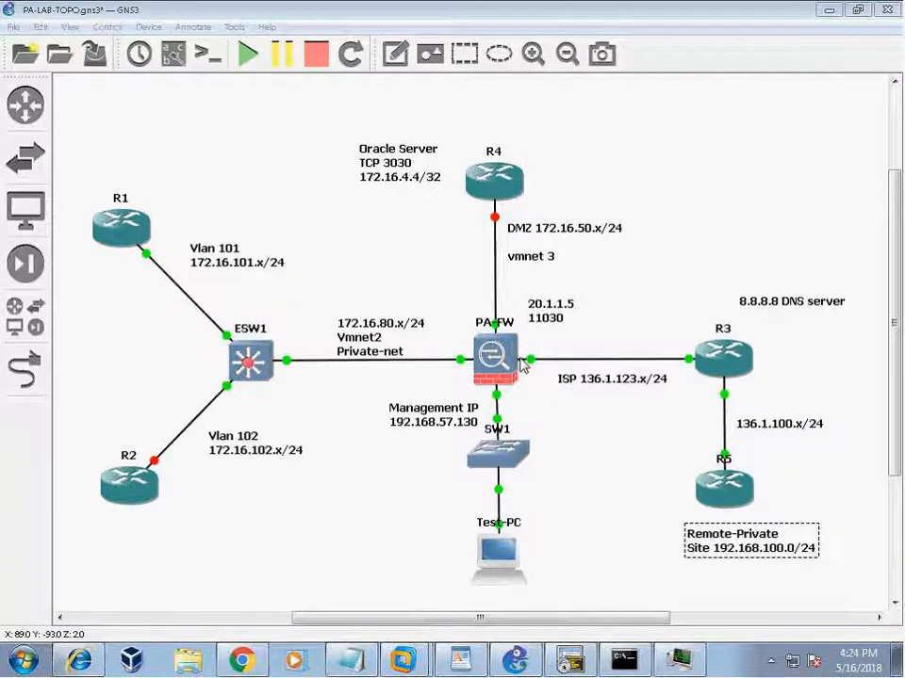
Append 'and Palo Alto Fw' to the WordPad document title.
left_click(460, 658)
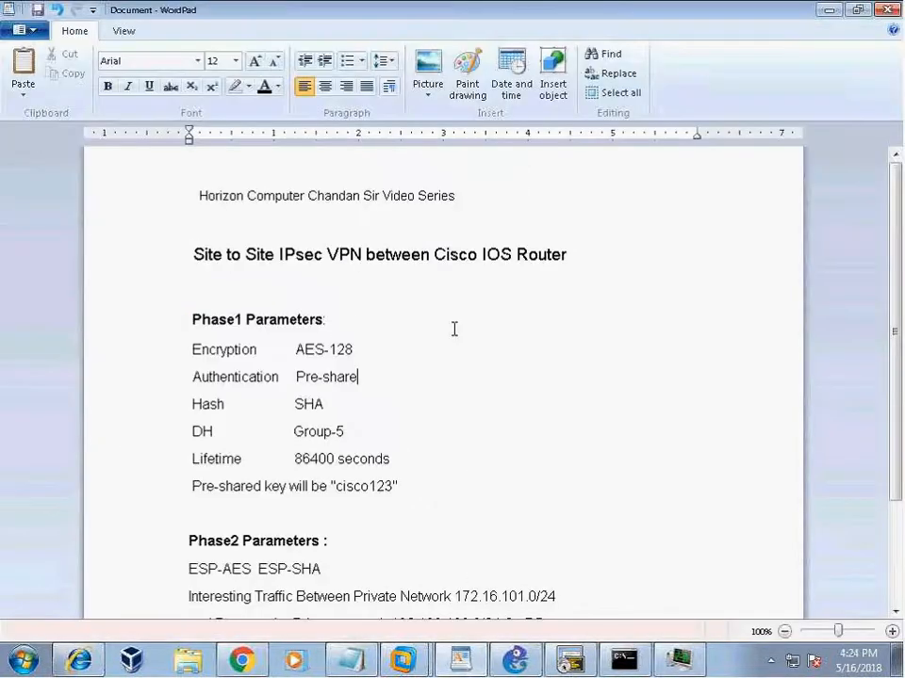
left_click_drag(192, 252, 568, 256)
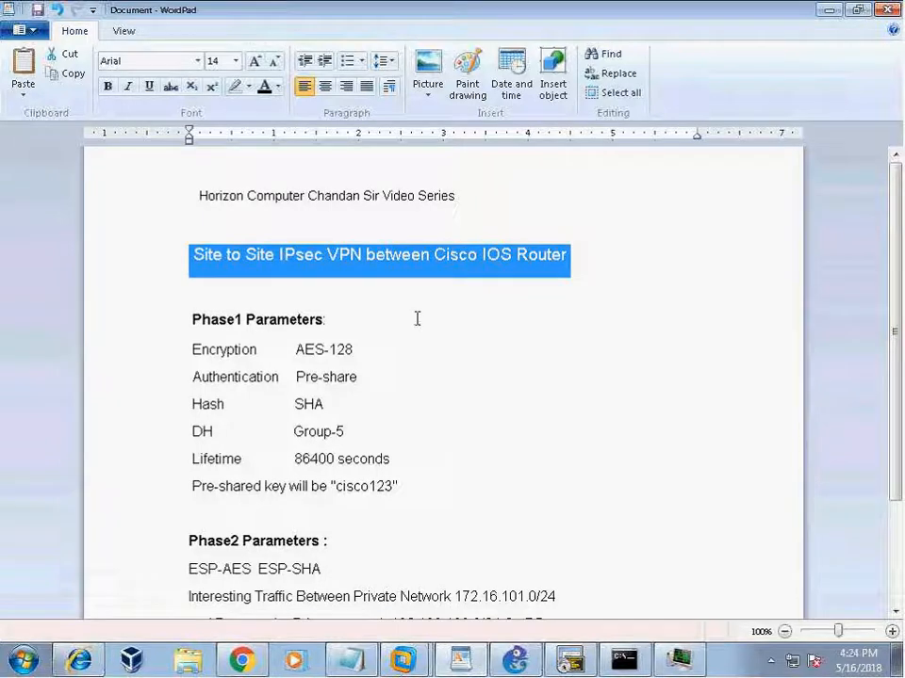
left_click(581, 283)
left_click(588, 260)
type("and P")
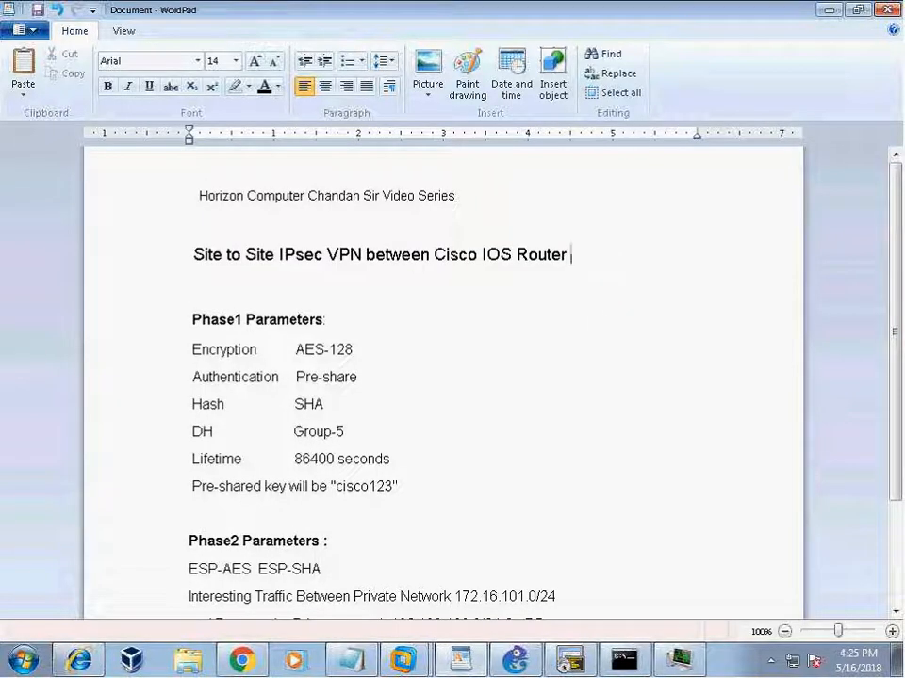
type("al")
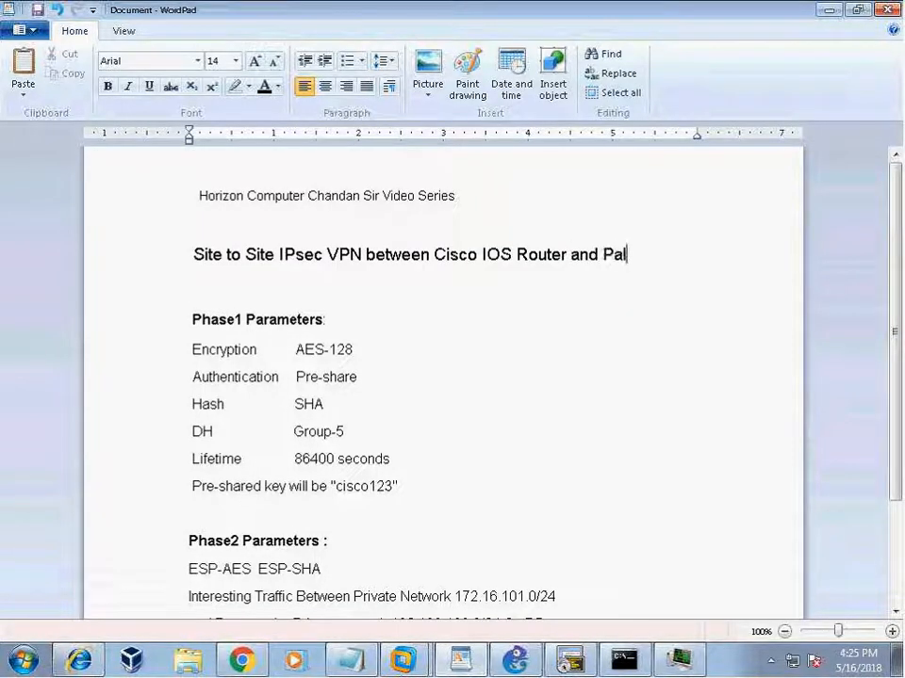
type("o Alto Fw")
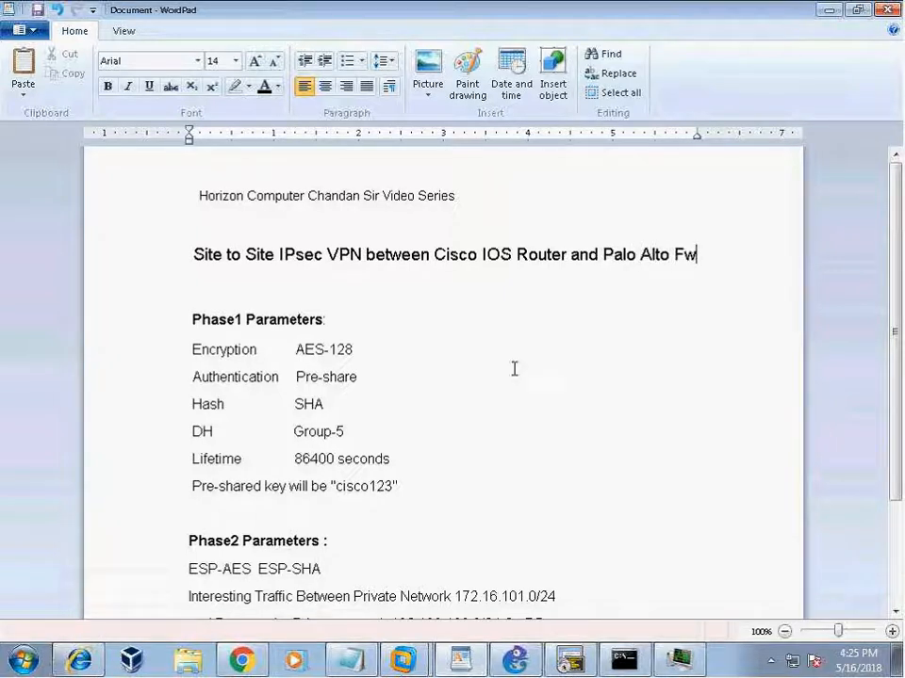
Review the Phase 1 parameter lines, starting with Encryption AES-128.
scroll(508, 372, "down", 2)
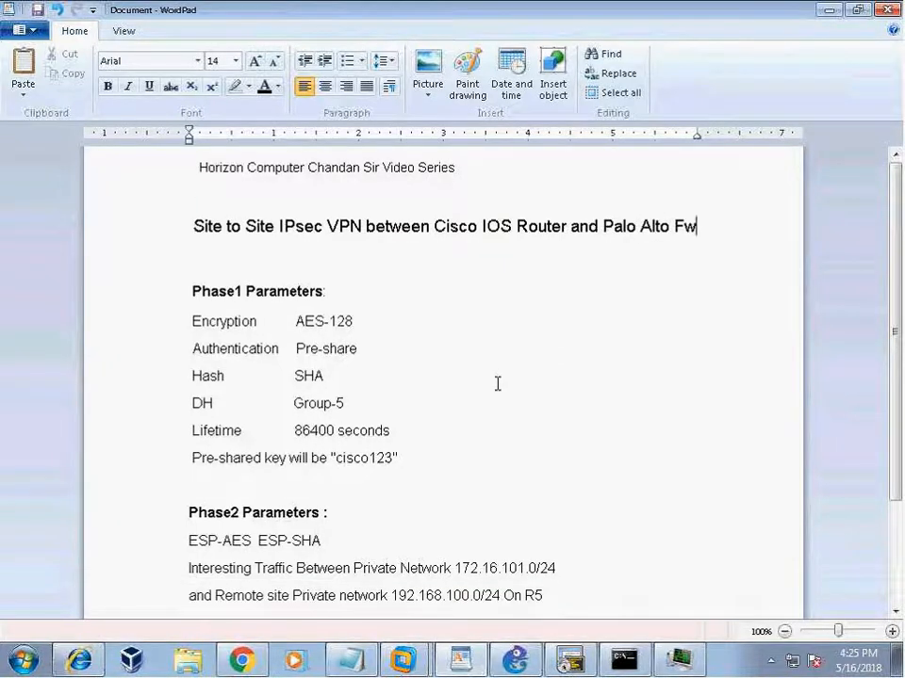
left_click(179, 248)
left_click_drag(191, 264, 576, 395)
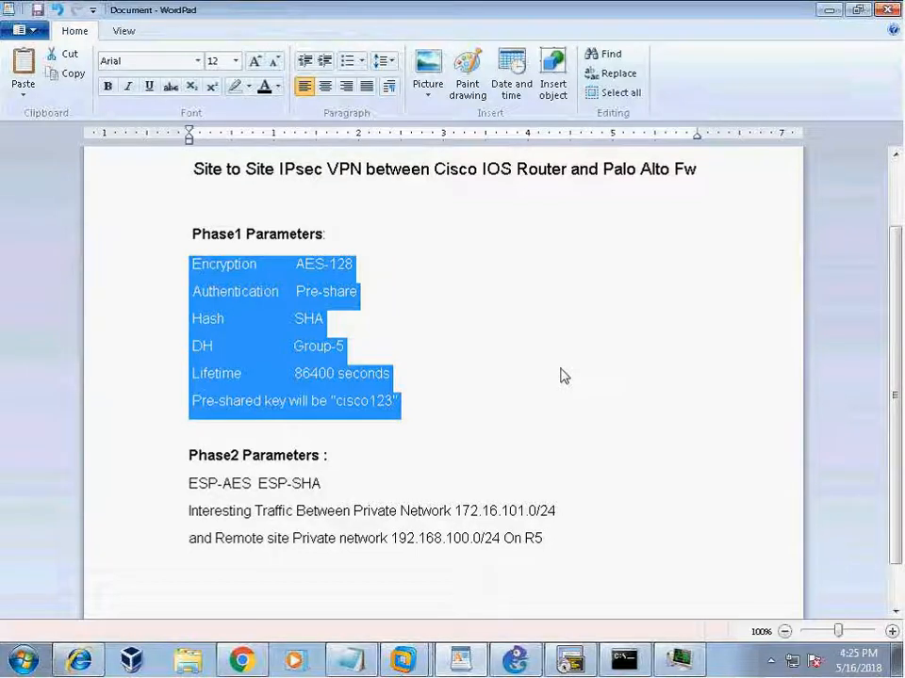
left_click(561, 376)
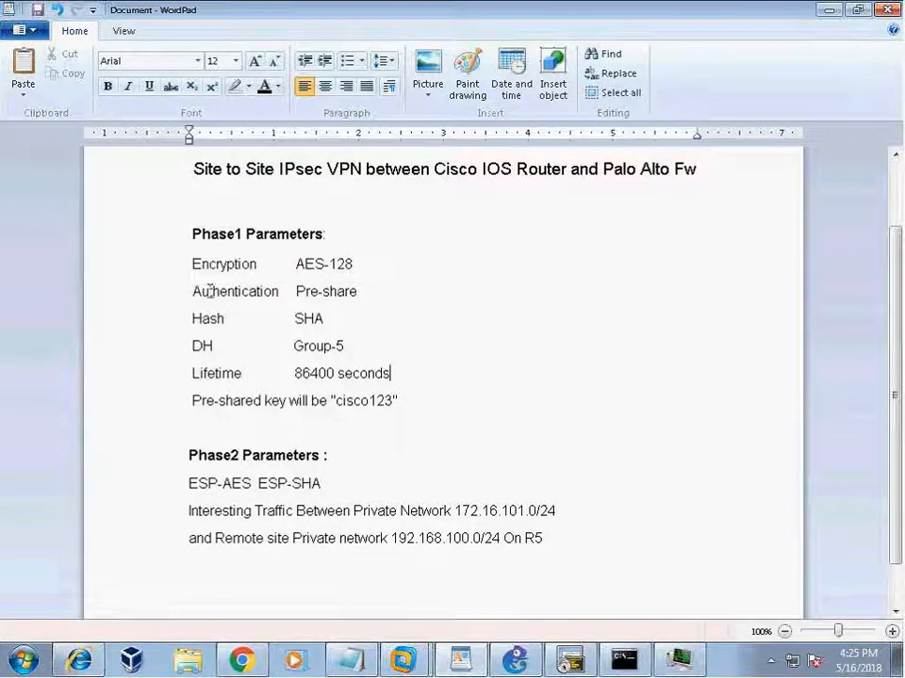
left_click(182, 274)
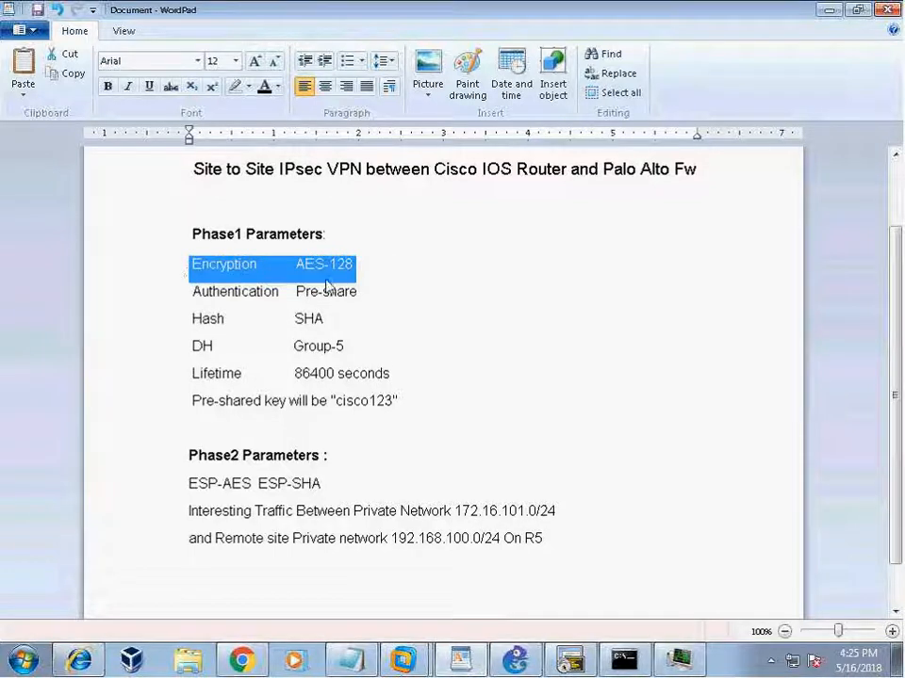
left_click(422, 255)
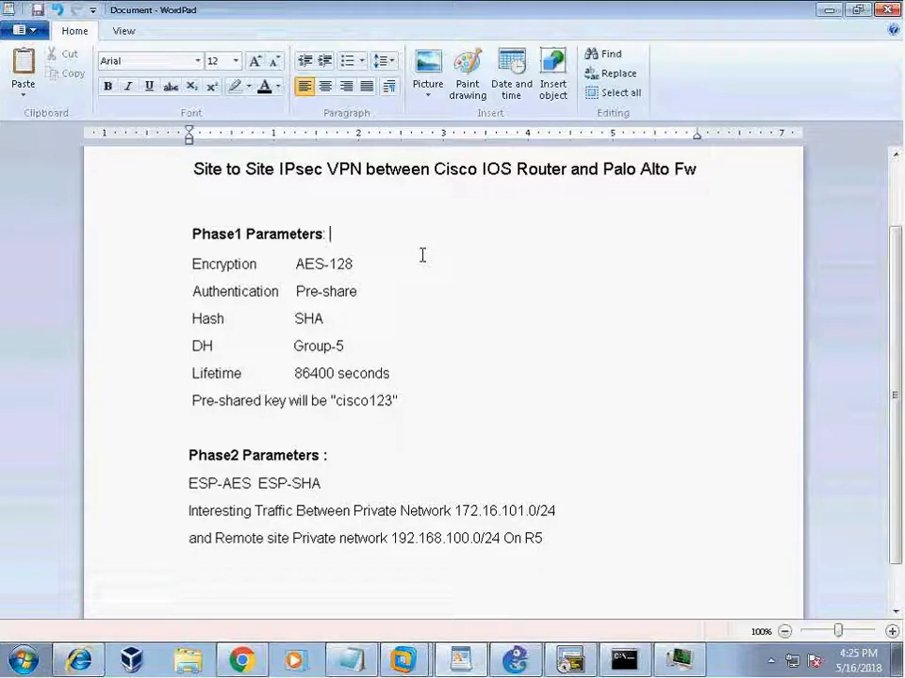
left_click_drag(182, 263, 216, 400)
left_click(462, 413)
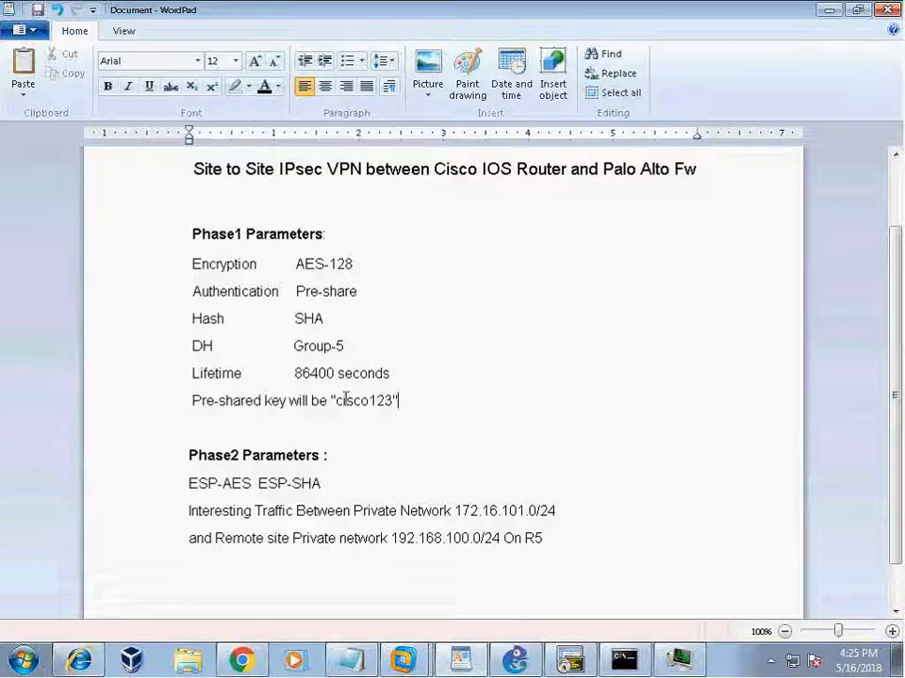
left_click_drag(296, 375, 412, 374)
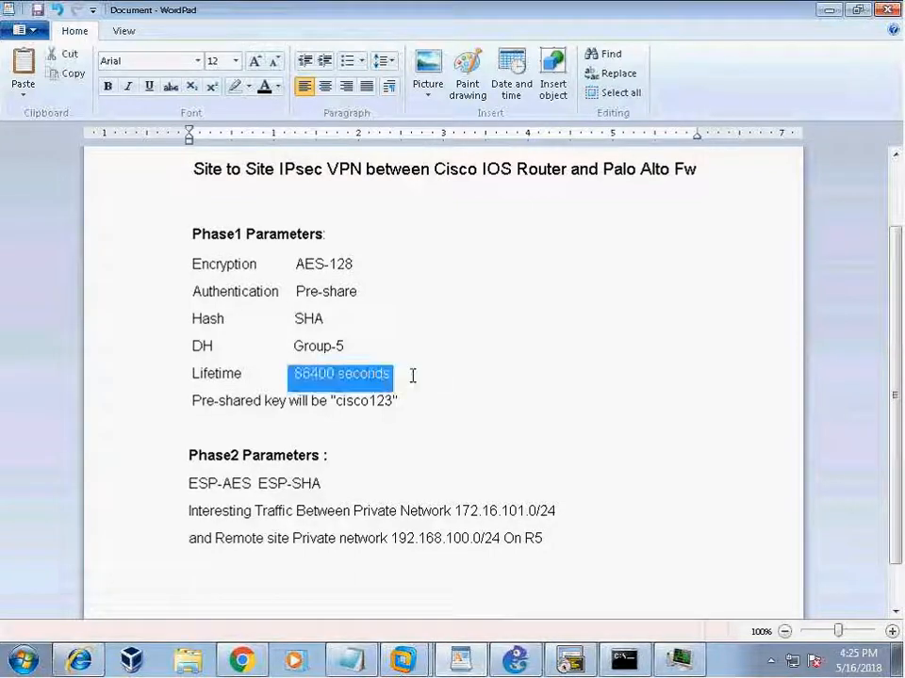
left_click(474, 406)
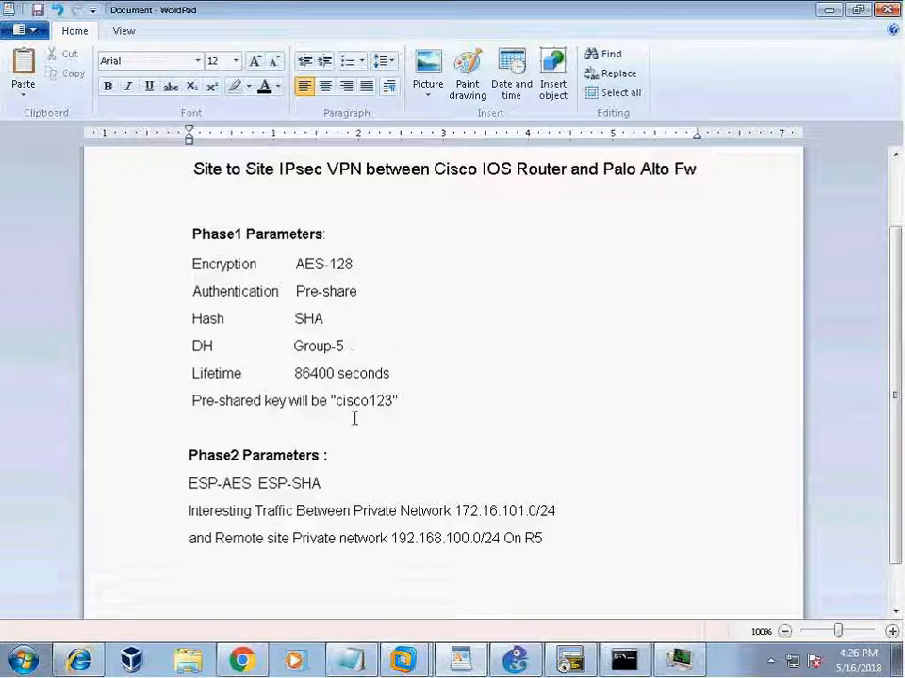
left_click_drag(335, 402, 396, 402)
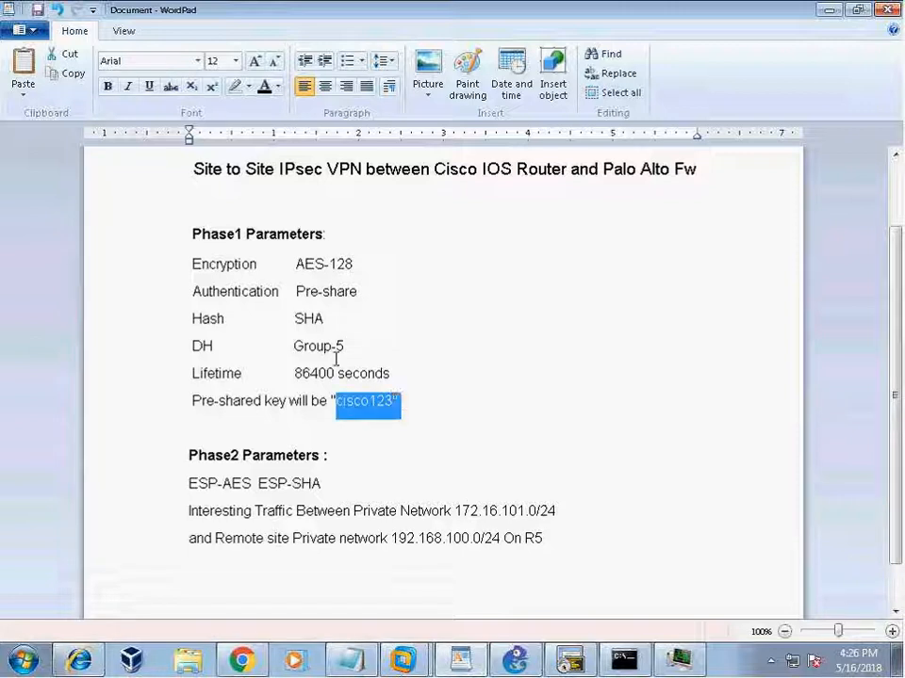
left_click_drag(293, 320, 347, 348)
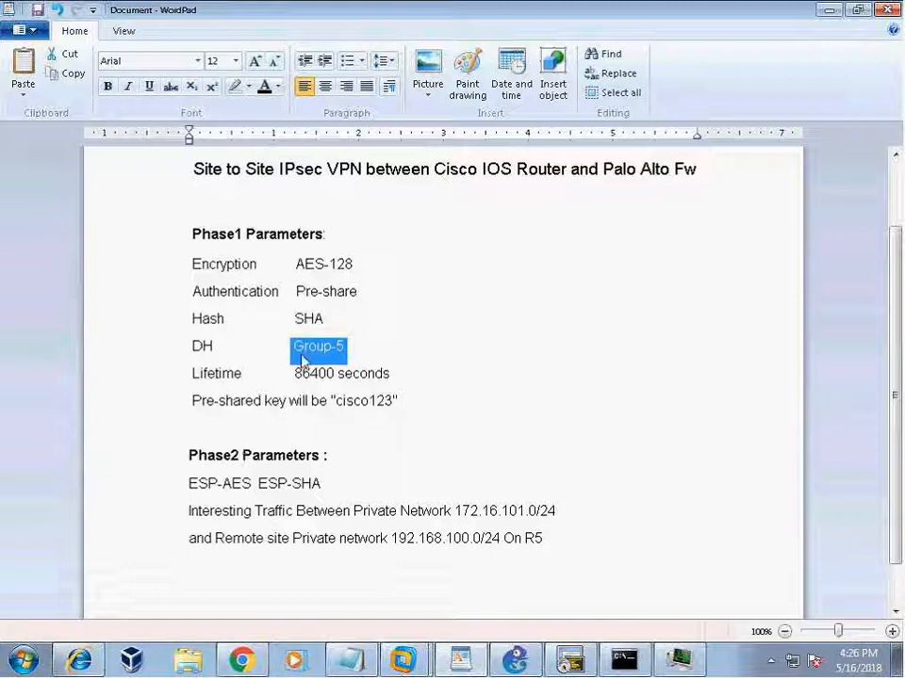
left_click(511, 456)
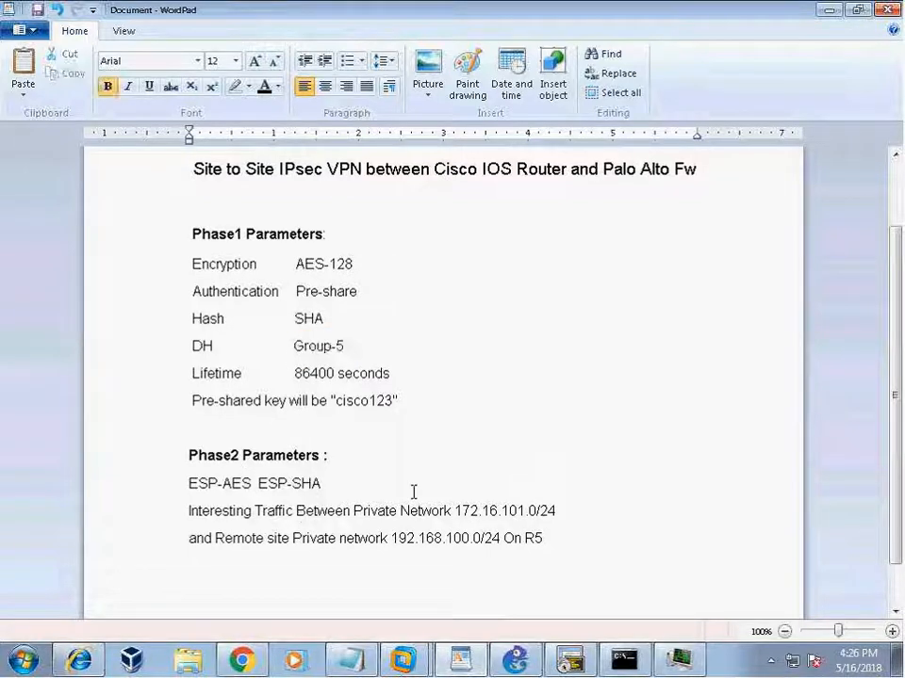
Review the Interesting Traffic line, local network 172.16.101.0/24 to remote 192.168.100.0/24.
scroll(384, 459, "down", 1)
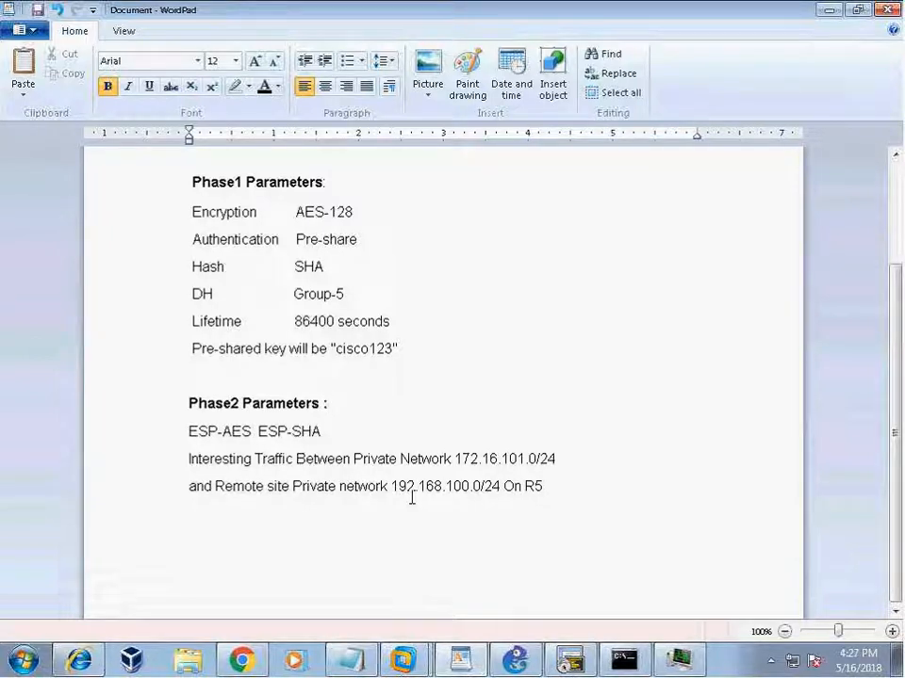
triple_click(194, 459)
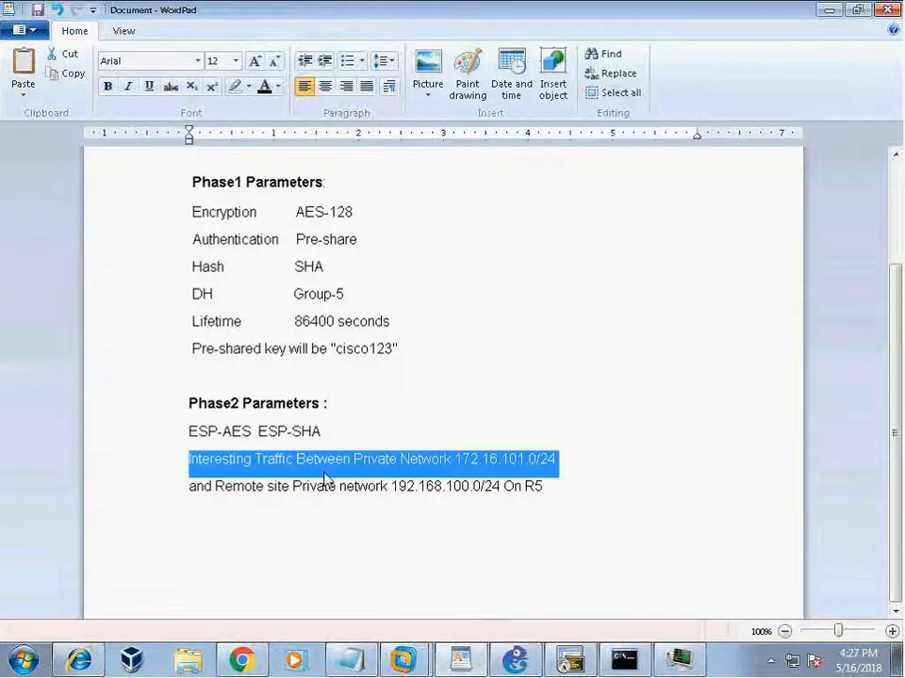
left_click(472, 525)
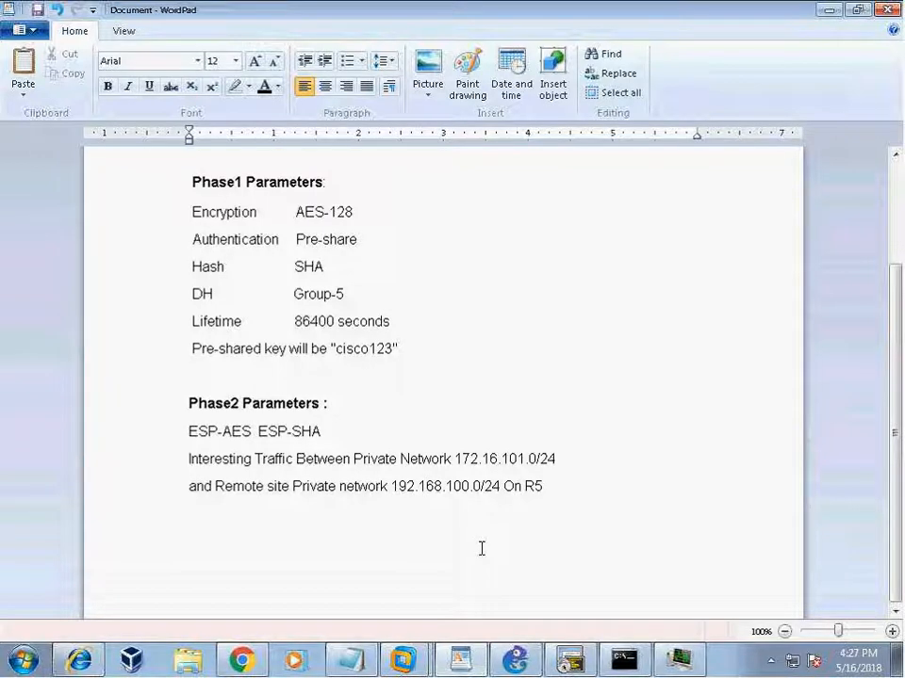
left_click_drag(457, 458, 558, 460)
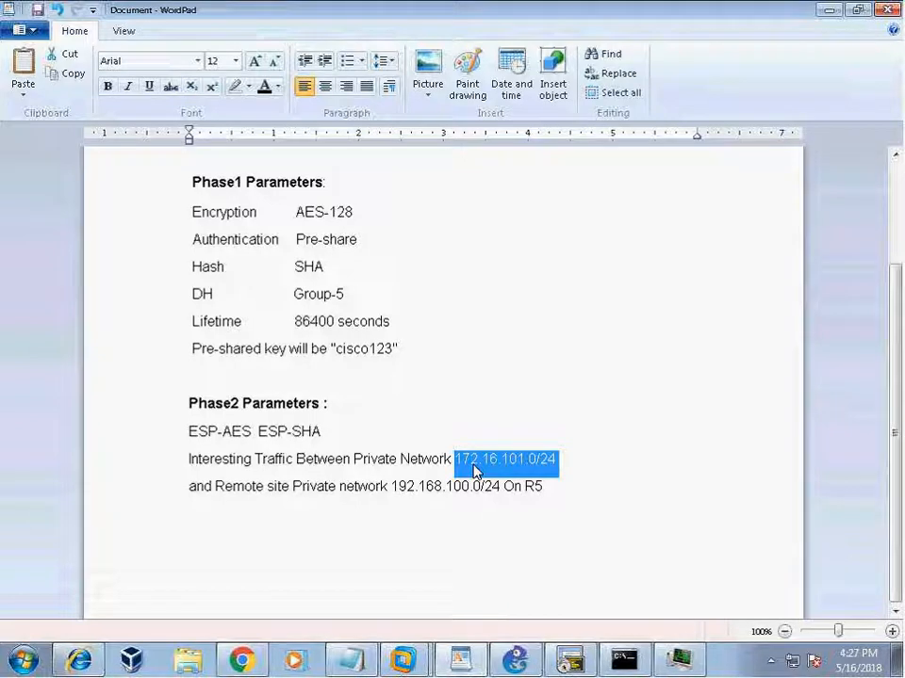
left_click(442, 560)
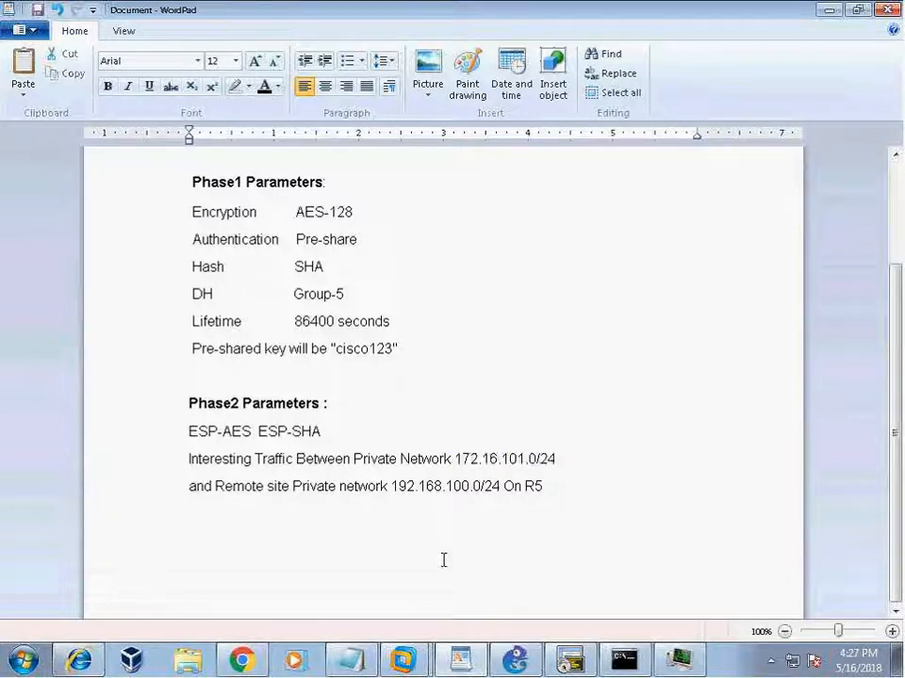
Raise the Remote-Private Site label slightly beneath R5, then bring up the PAN-OS dashboard.
left_click(569, 658)
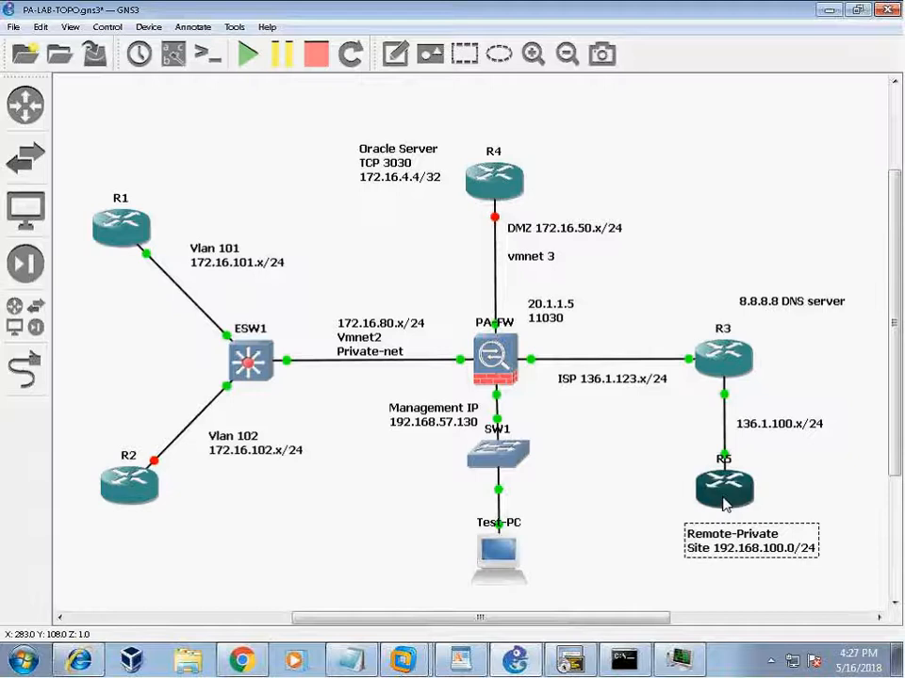
left_click_drag(738, 553, 738, 545)
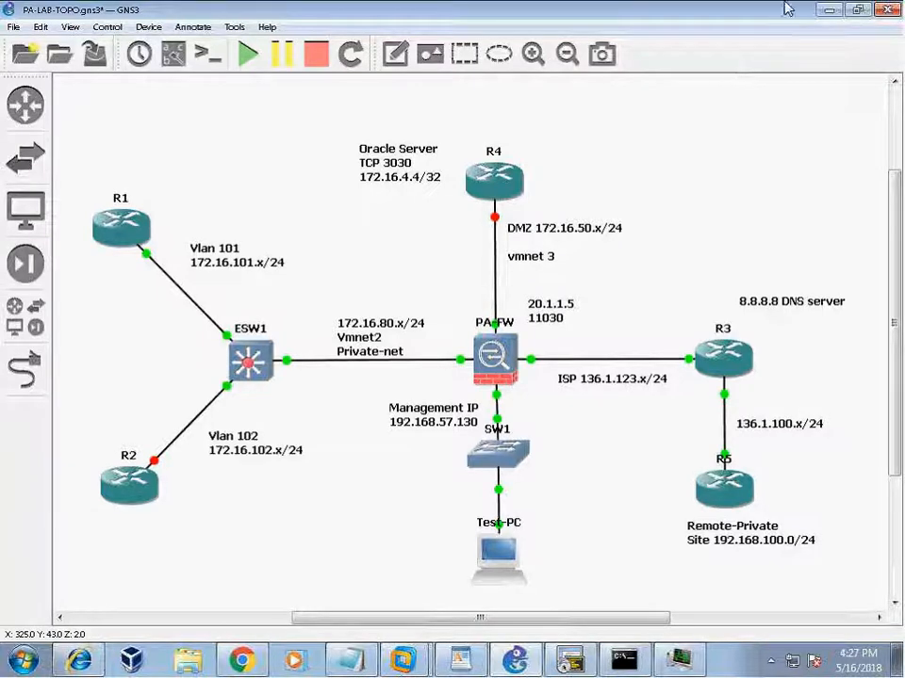
left_click(243, 662)
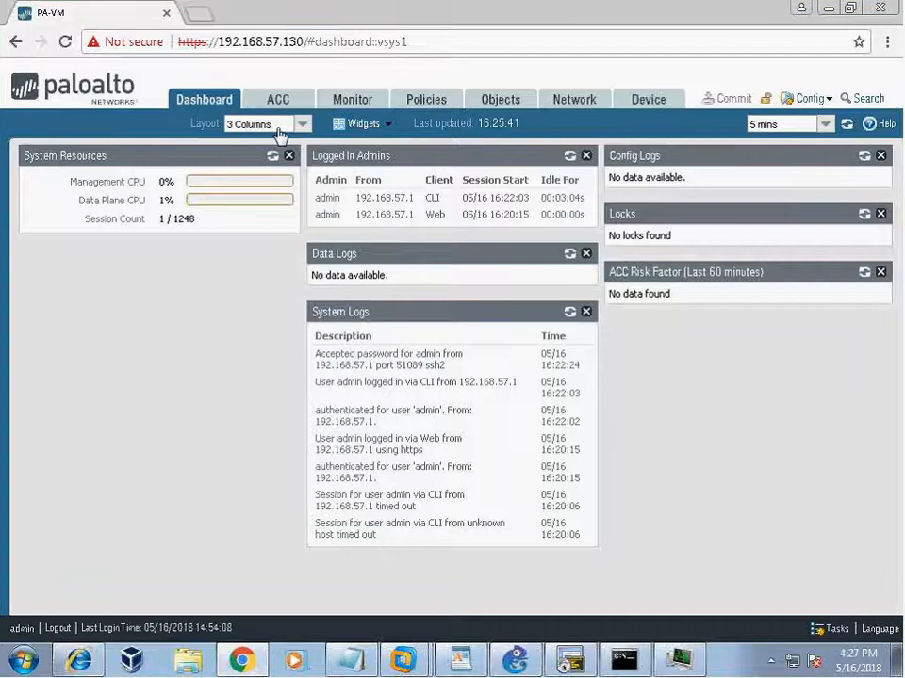
Check the firewall's Ethernet interfaces, then open the default virtual router with ethernet1/1–1/3.
left_click(572, 104)
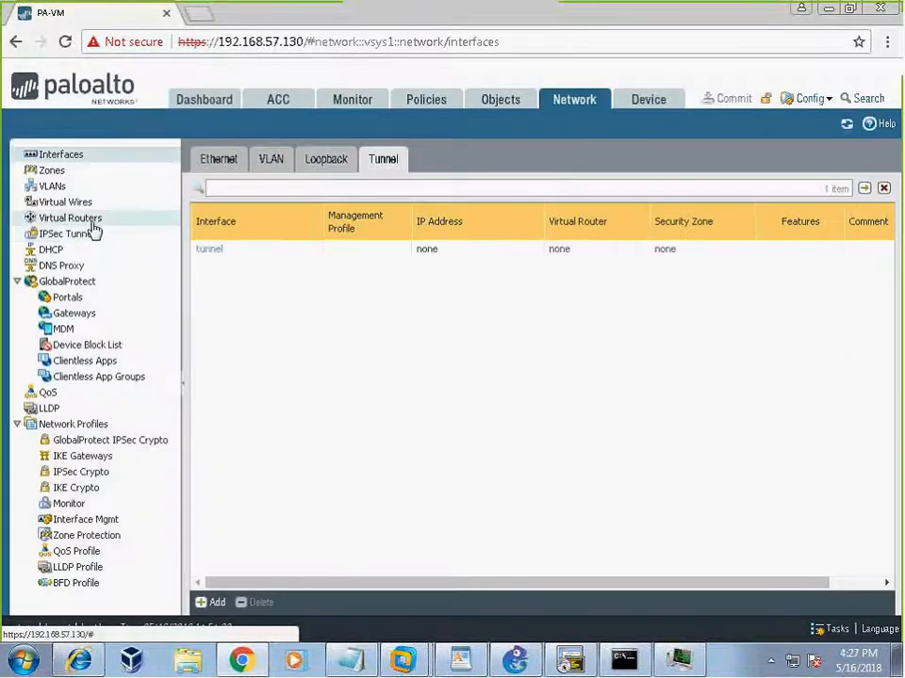
left_click(71, 218)
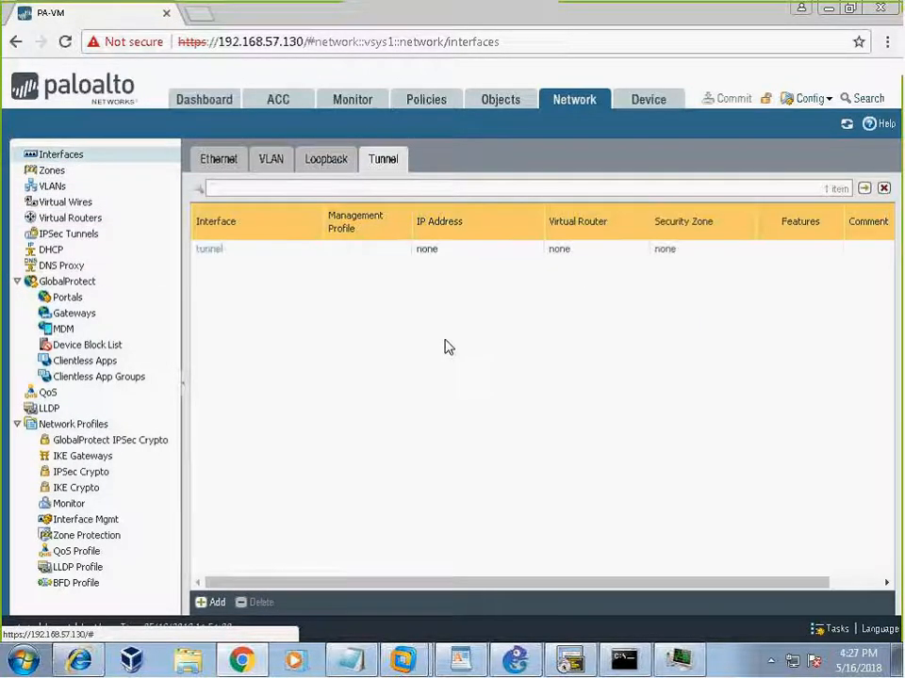
left_click(231, 166)
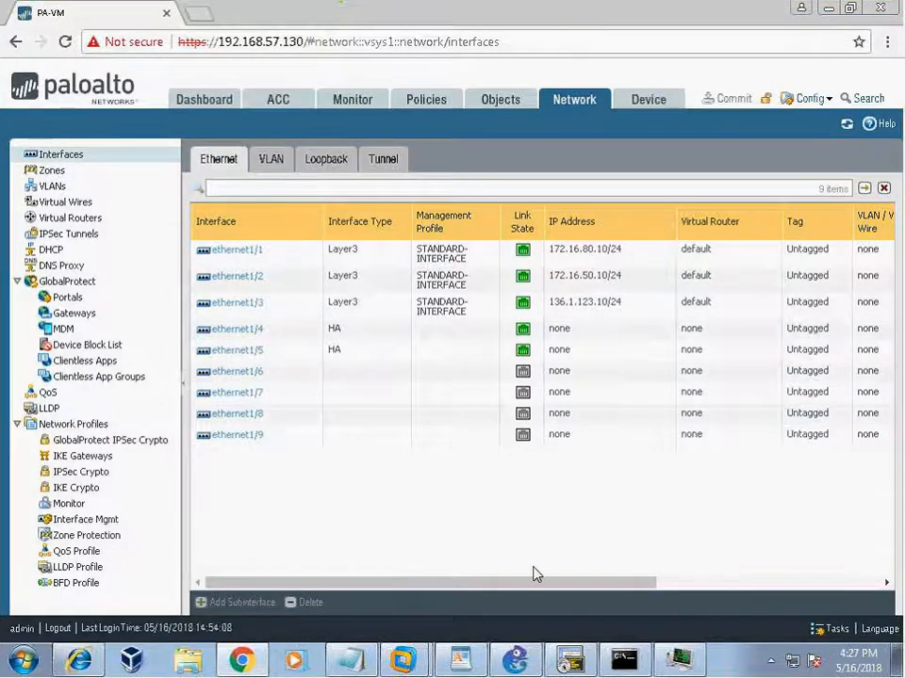
left_click(516, 662)
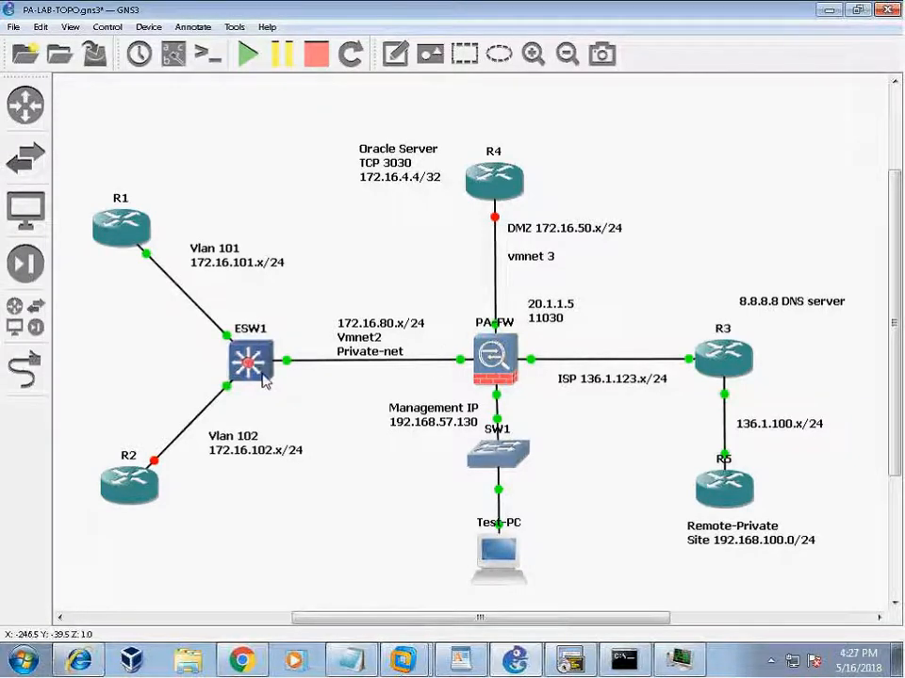
left_click(241, 663)
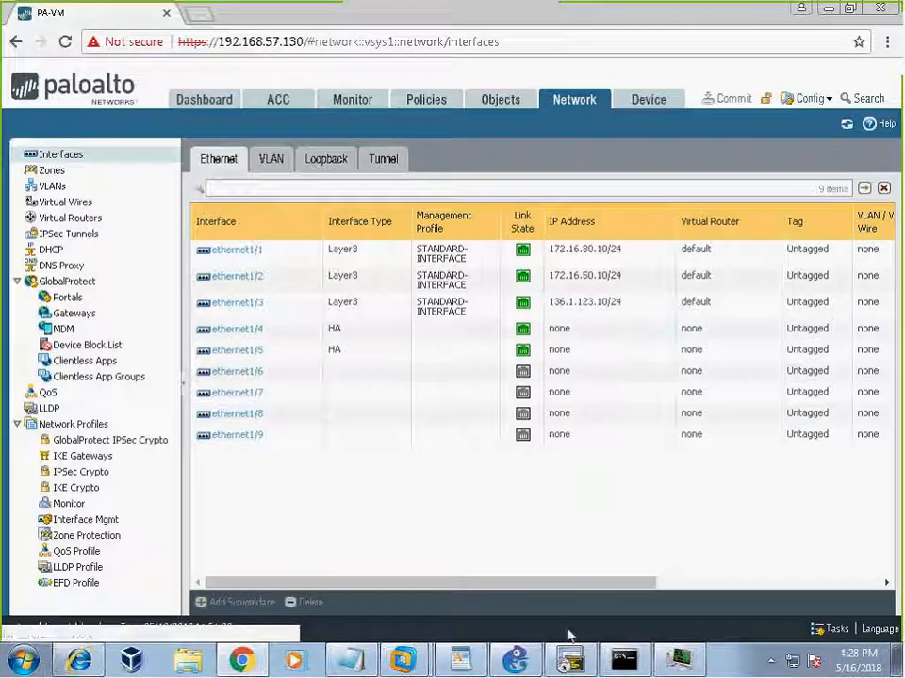
left_click(524, 662)
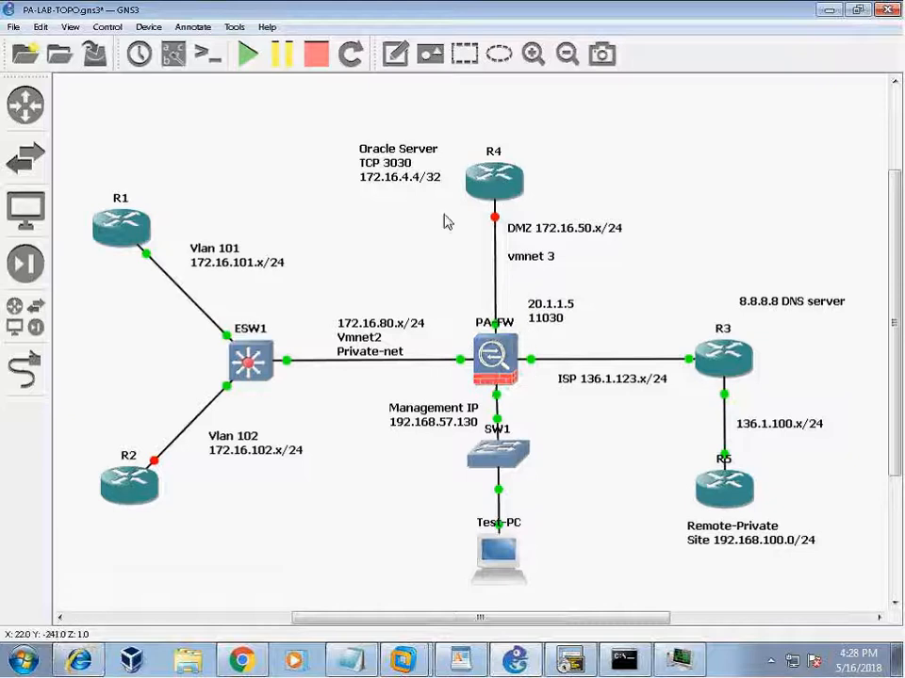
left_click(379, 660)
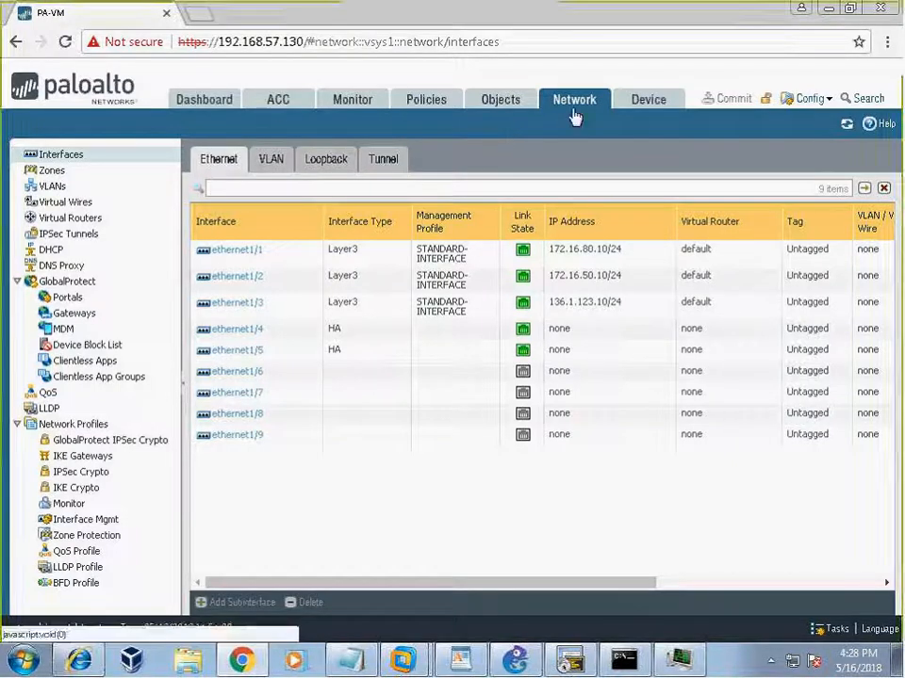
left_click(65, 219)
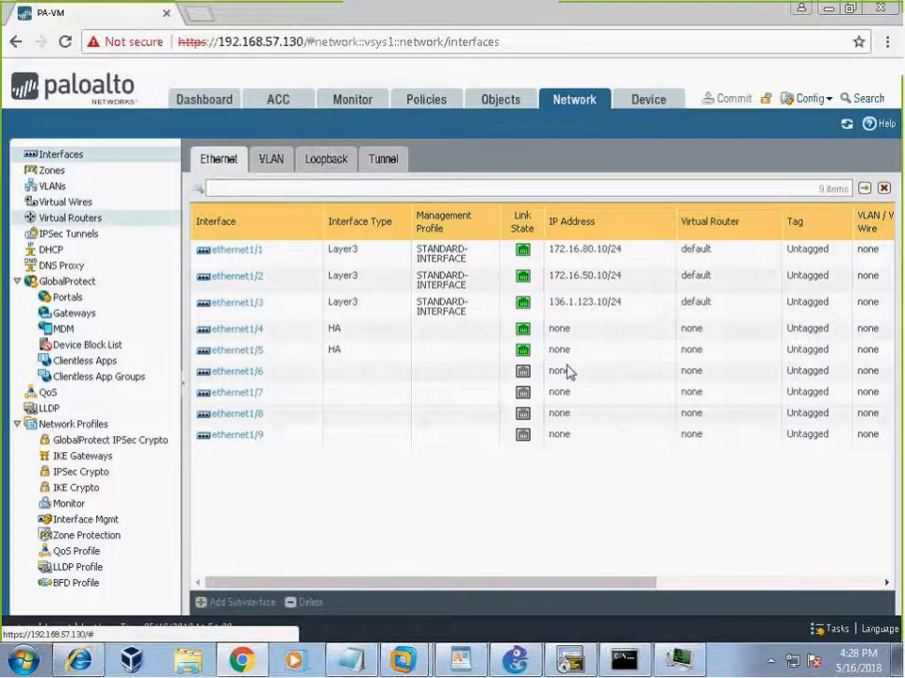
left_click(235, 211)
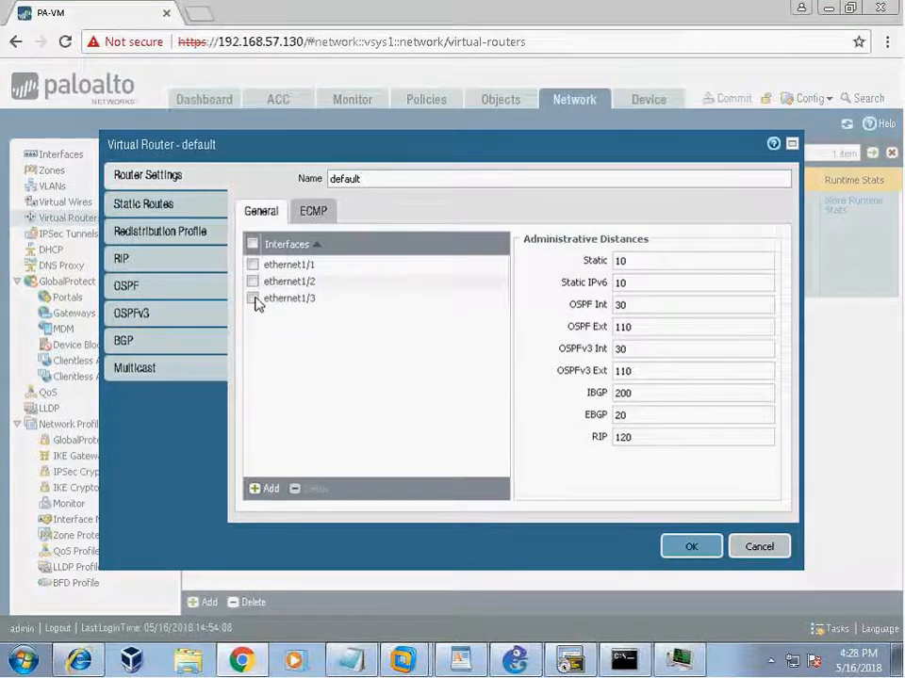
Open static route ISP-DEFAULT: 0.0.0.0/0 via ethernet1/3, next hop 136.1.123.3.
left_click(166, 205)
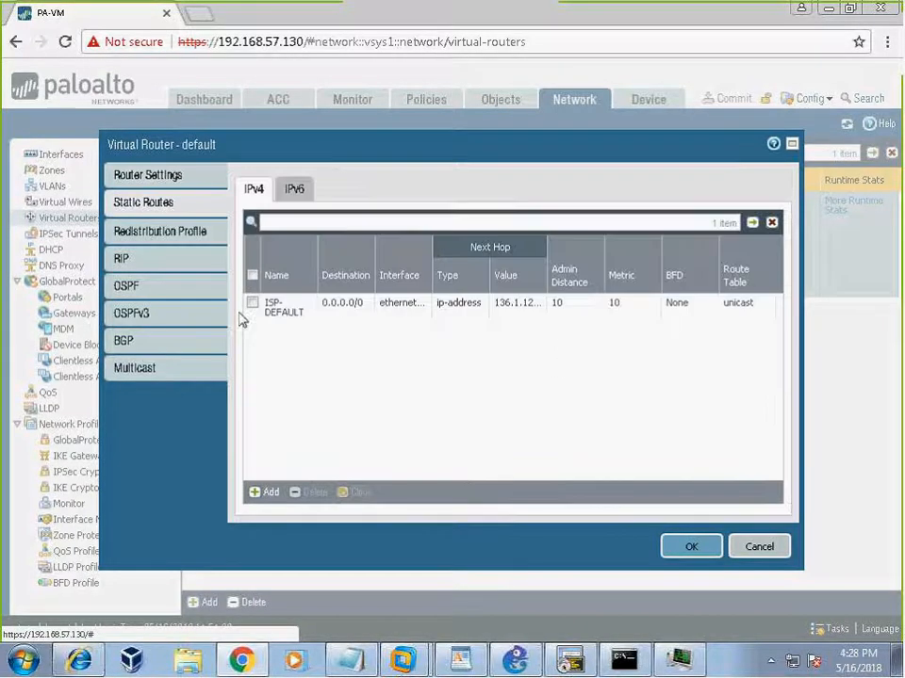
left_click(286, 313)
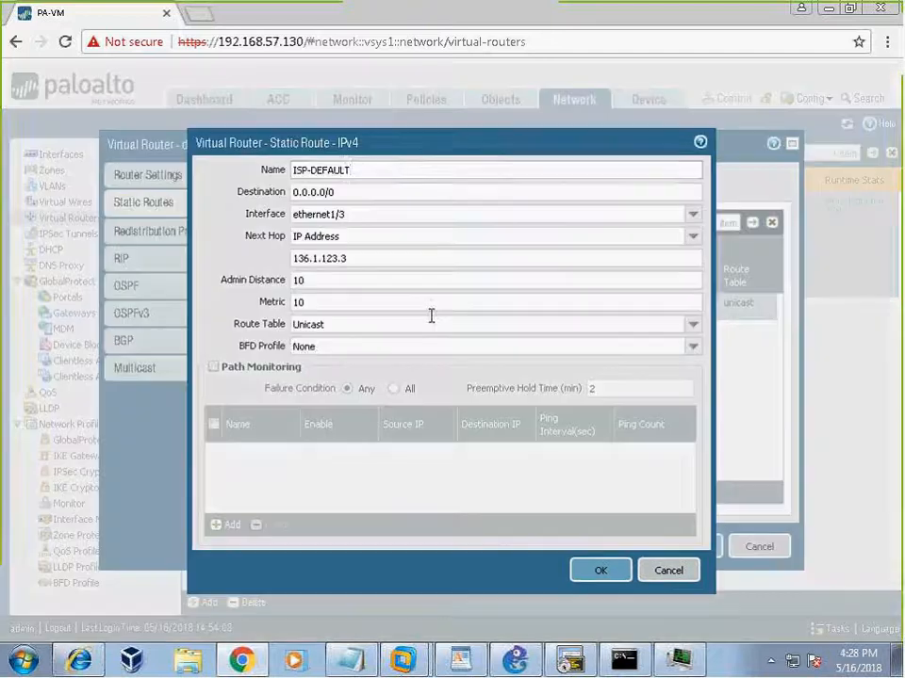
key("Tab")
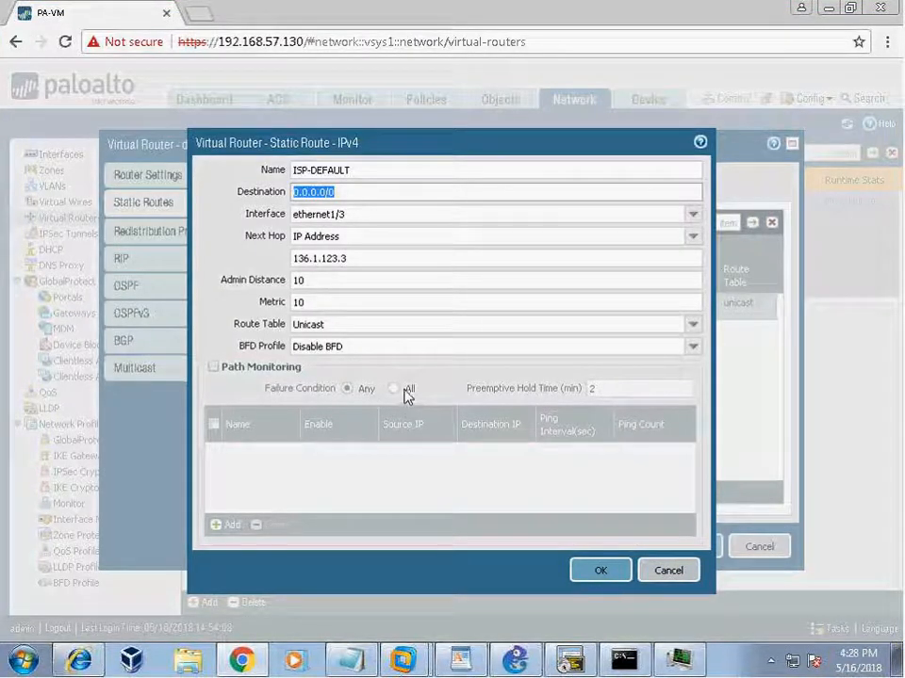
key("Tab")
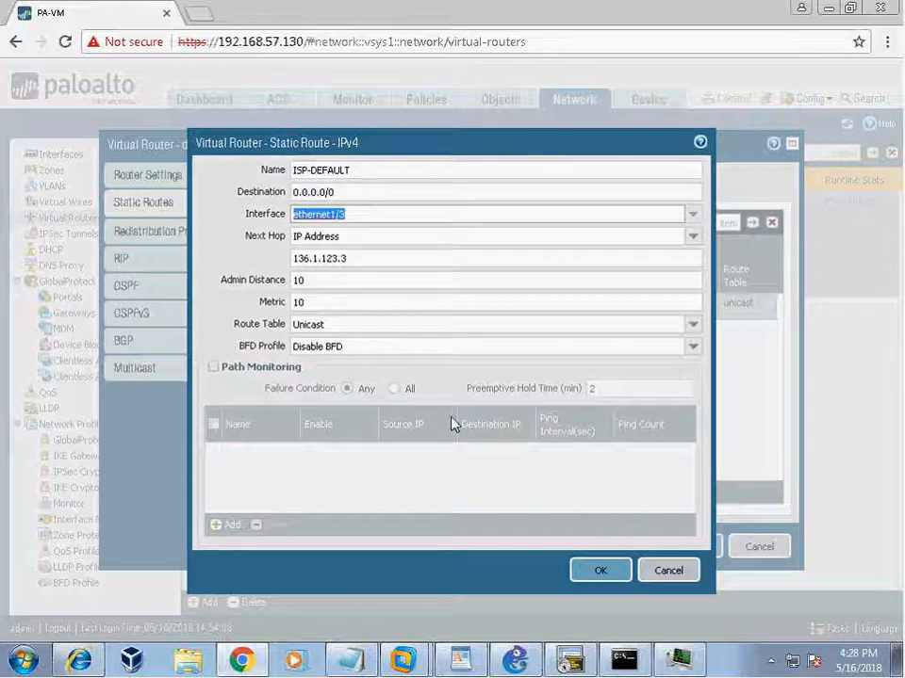
left_click(421, 259)
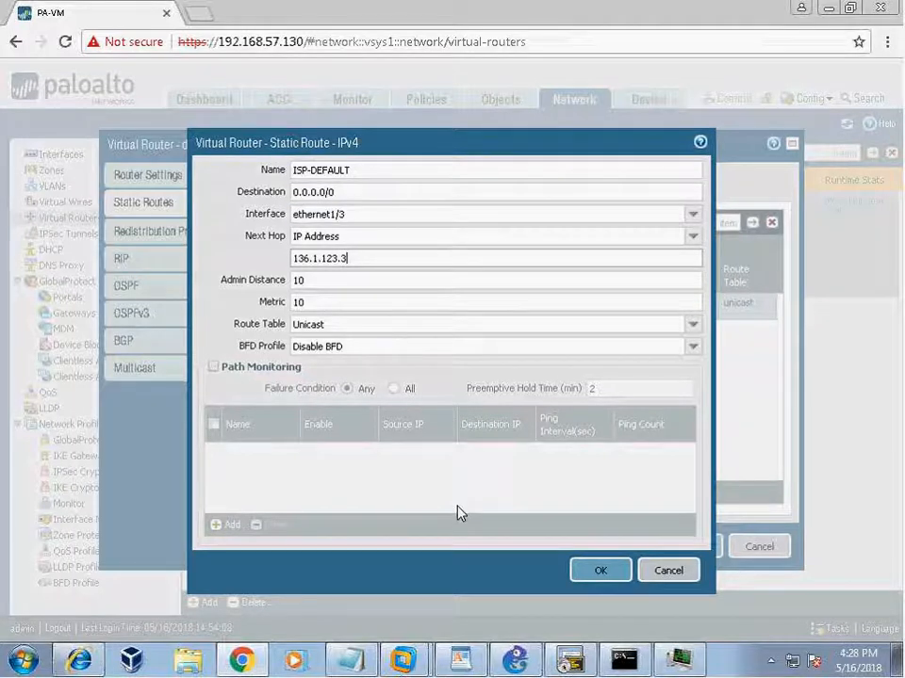
left_click(517, 660)
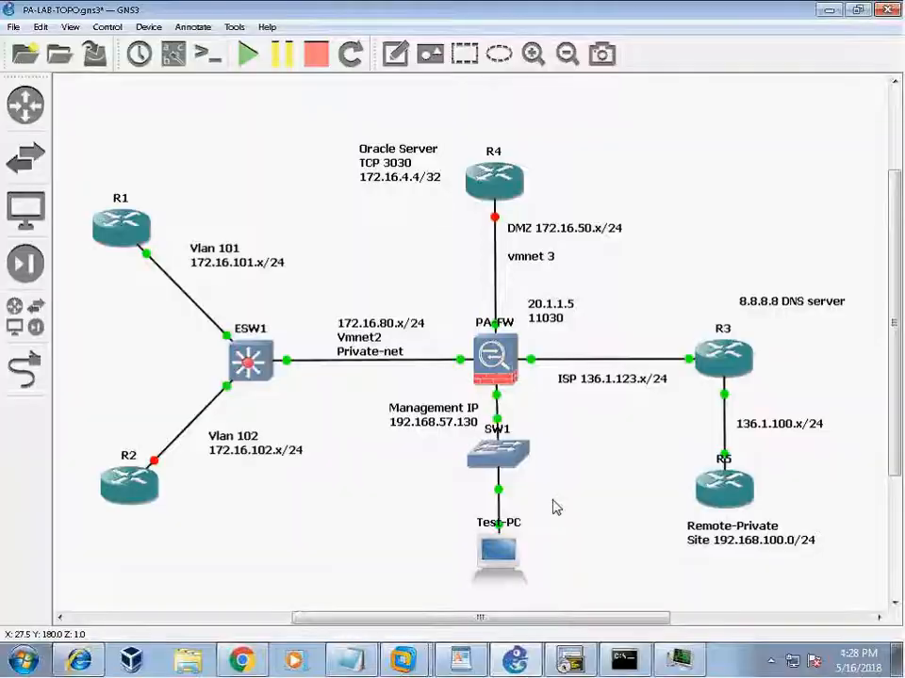
Confirm R5's 100 percent ping success to 136.1.123.10, then return to the static route form.
double_click(724, 486)
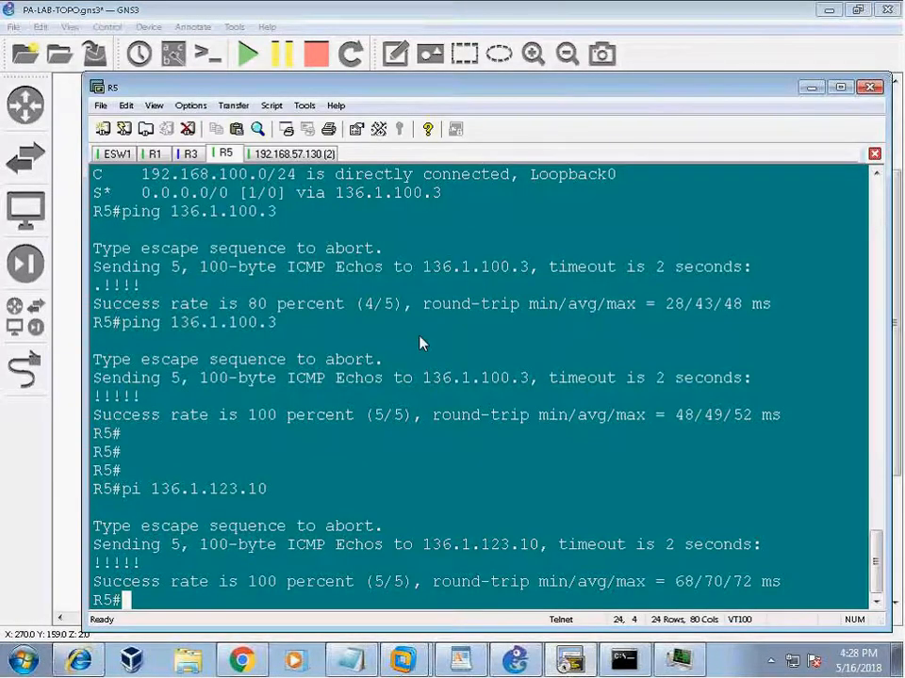
left_click(245, 659)
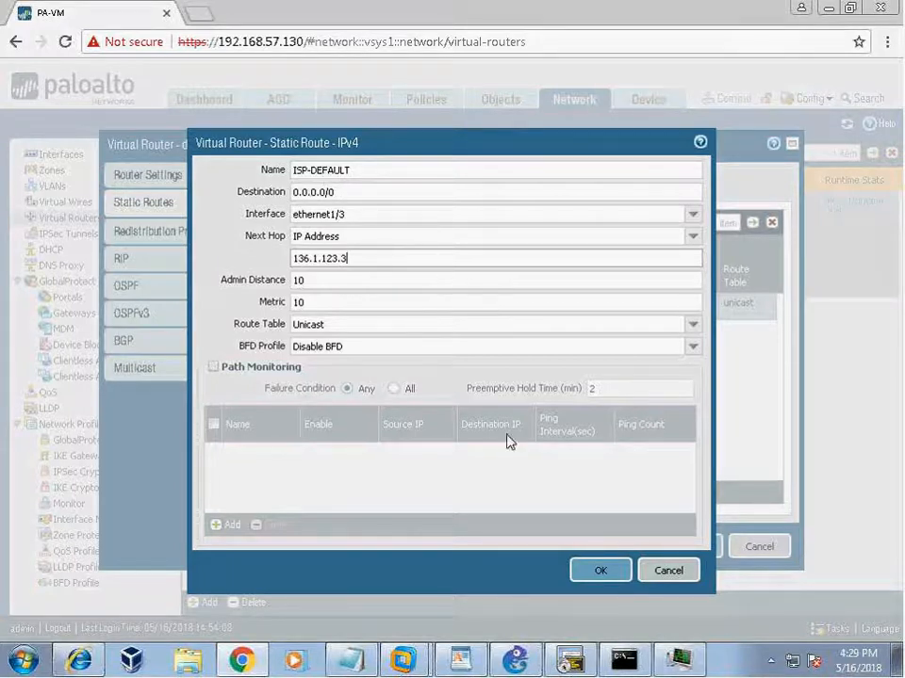
Confirm the ISP-DEFAULT static route and save the default virtual router settings.
left_click(593, 567)
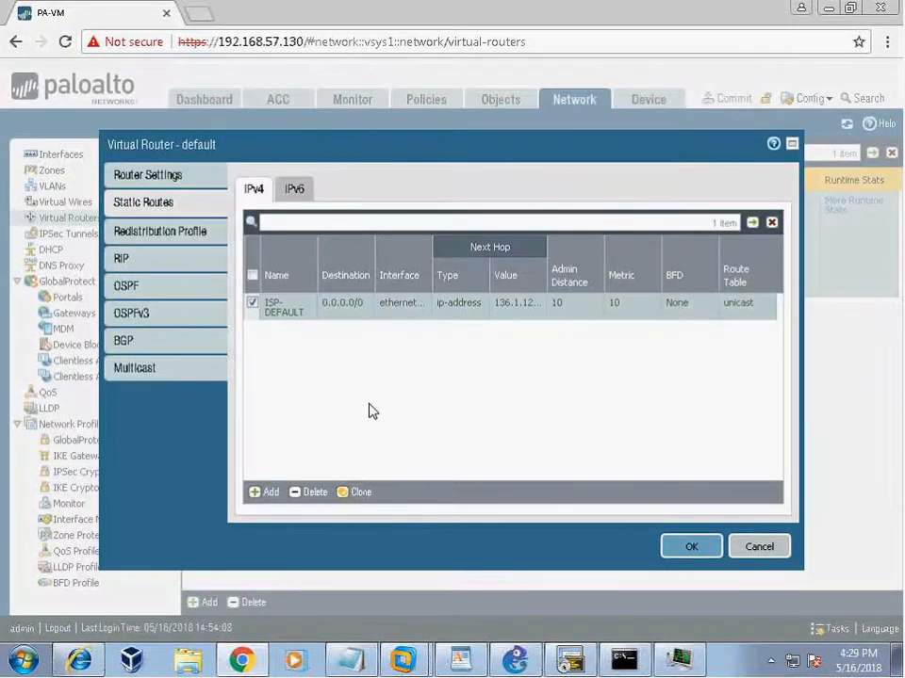
left_click(690, 549)
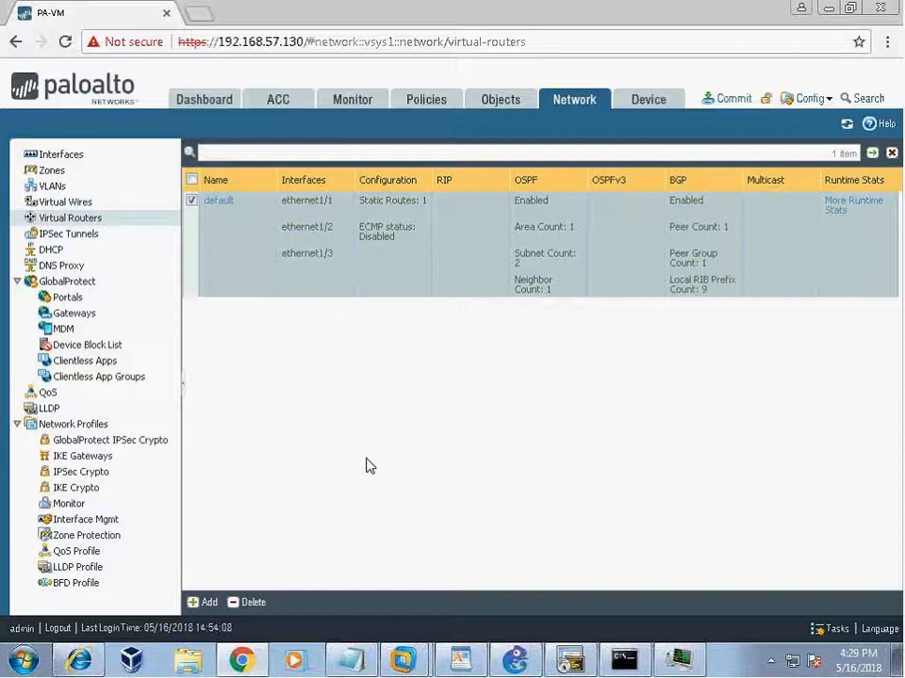
left_click(514, 662)
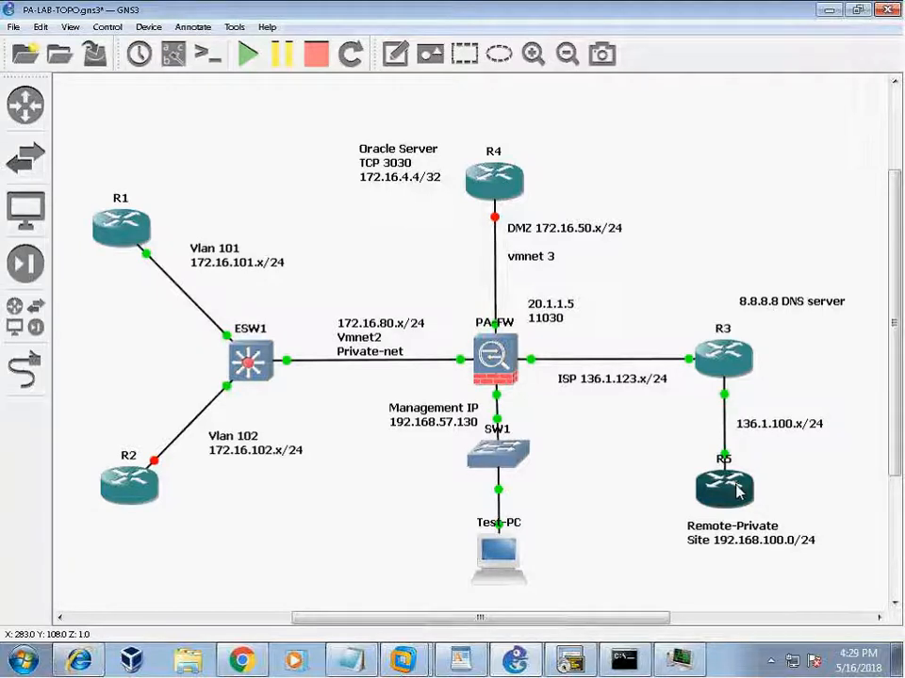
Check R5 and PA-FW status in the topology, then bring up R5's SecureCRT console.
mouse_move(732, 509)
mouse_move(740, 486)
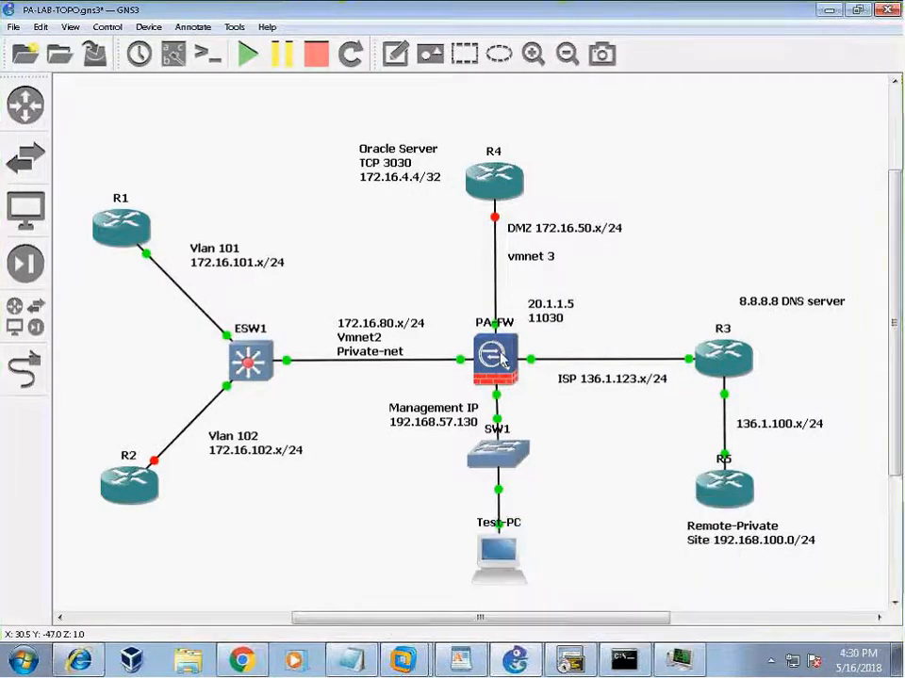
mouse_move(504, 359)
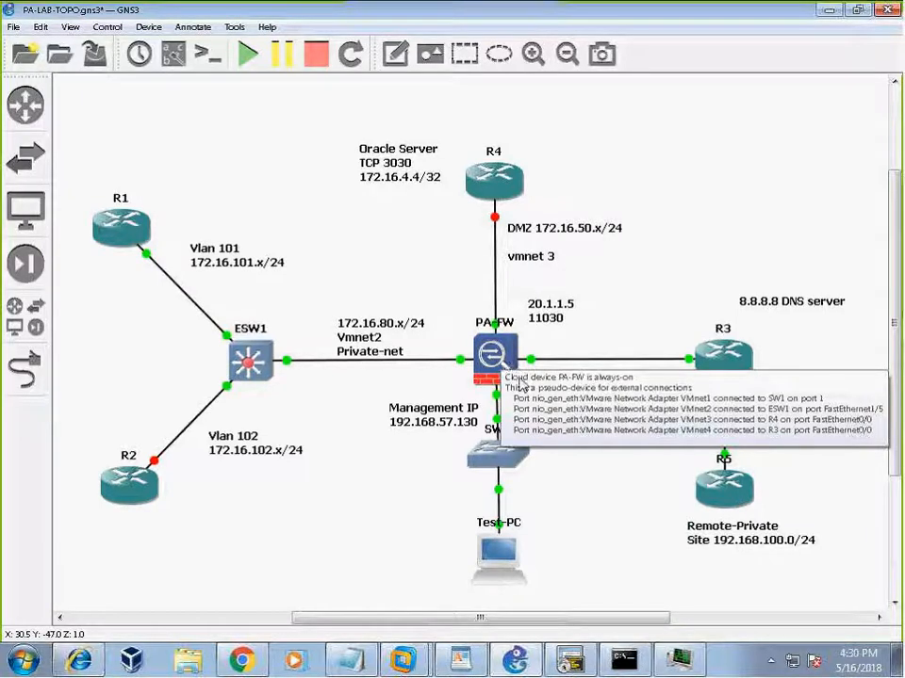
left_click(571, 661)
Highlight the ping command and its output in the R5 console.
left_click_drag(94, 489, 266, 491)
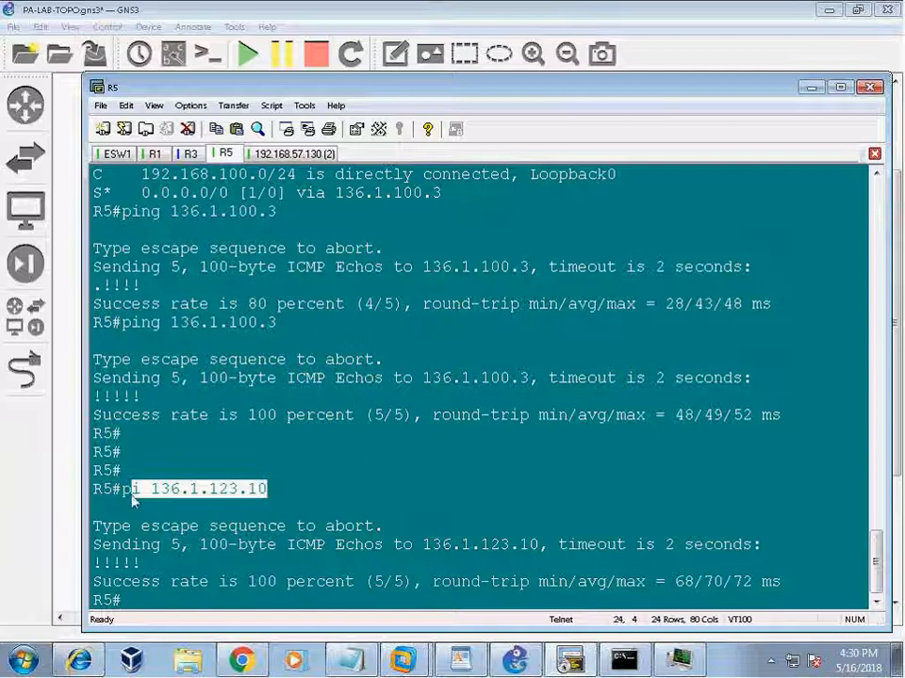
left_click_drag(111, 526, 751, 596)
left_click(686, 455)
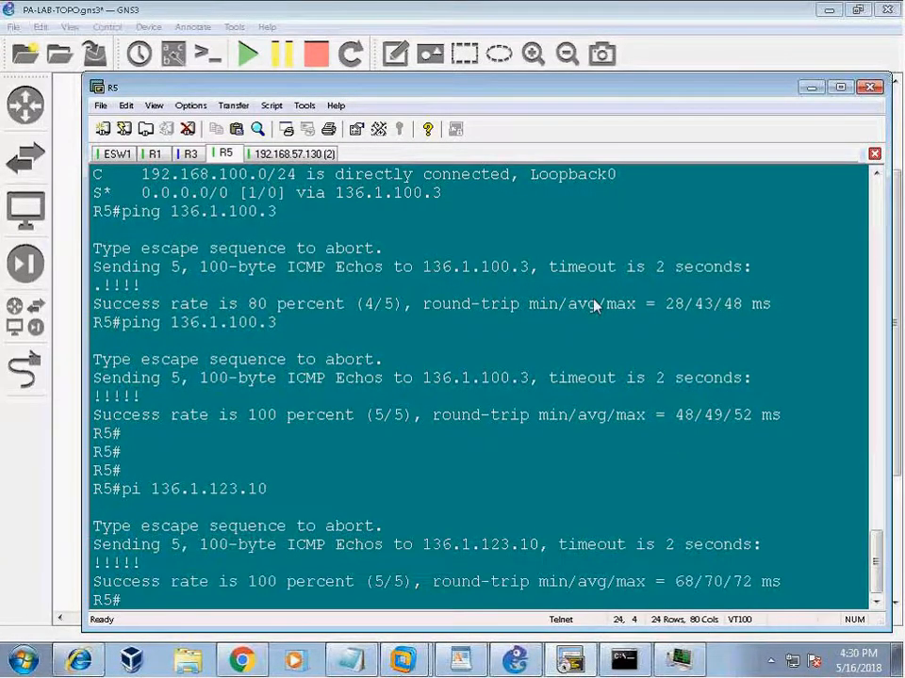
Shift the R5 console left, add a fresh R5# prompt, and bring the Notepad note forward.
left_click_drag(509, 90, 466, 84)
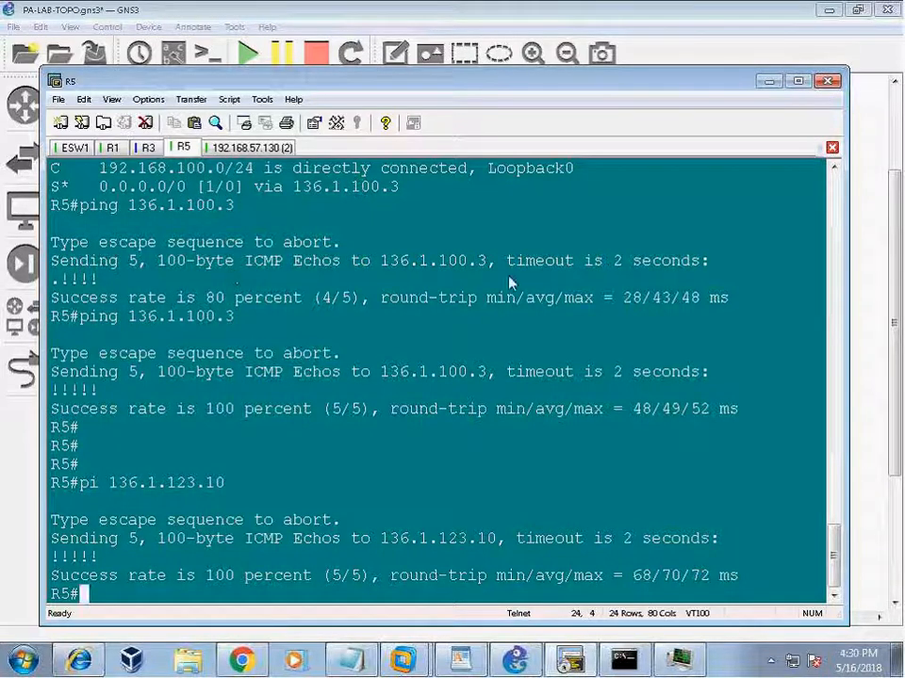
key("Return")
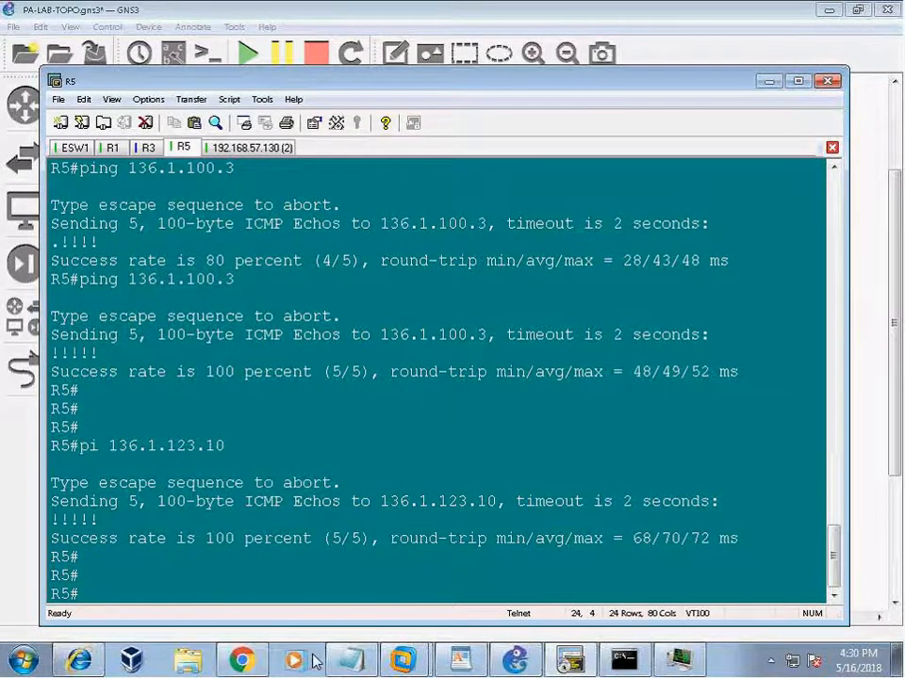
left_click(356, 664)
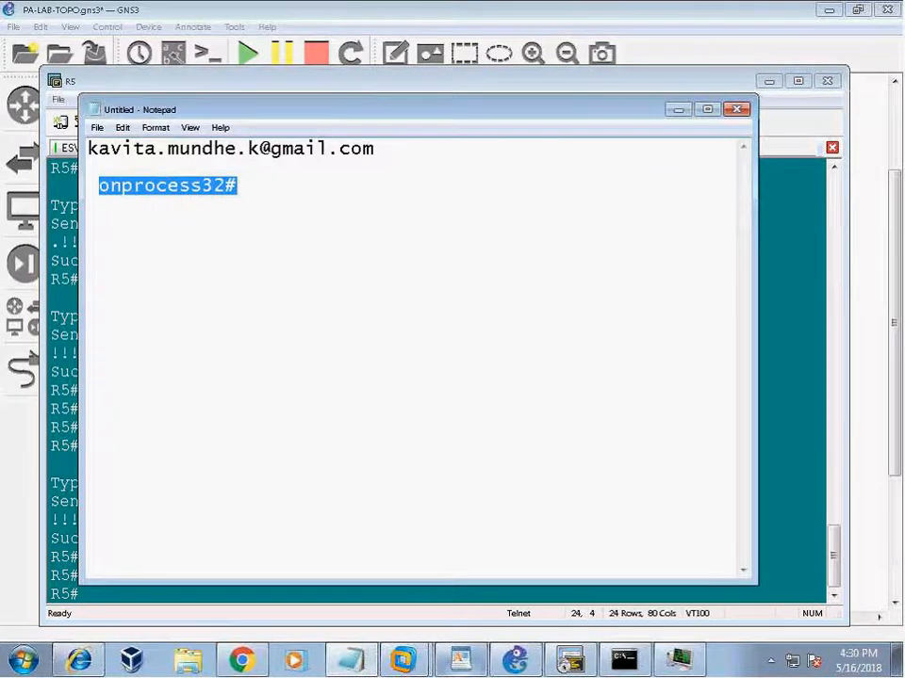
Bring the IPsec Phase1/Phase2 parameter notes to the front.
left_click(460, 667)
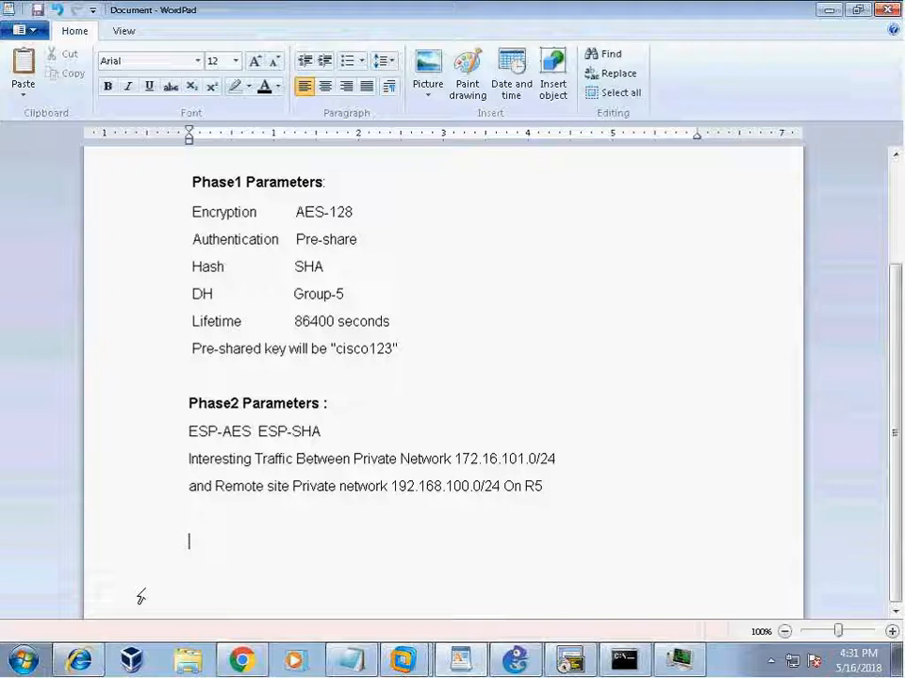
Show the GNS3 PA-LAB-TOPO topology with the Palo Alto firewall and ISP link.
left_click(516, 659)
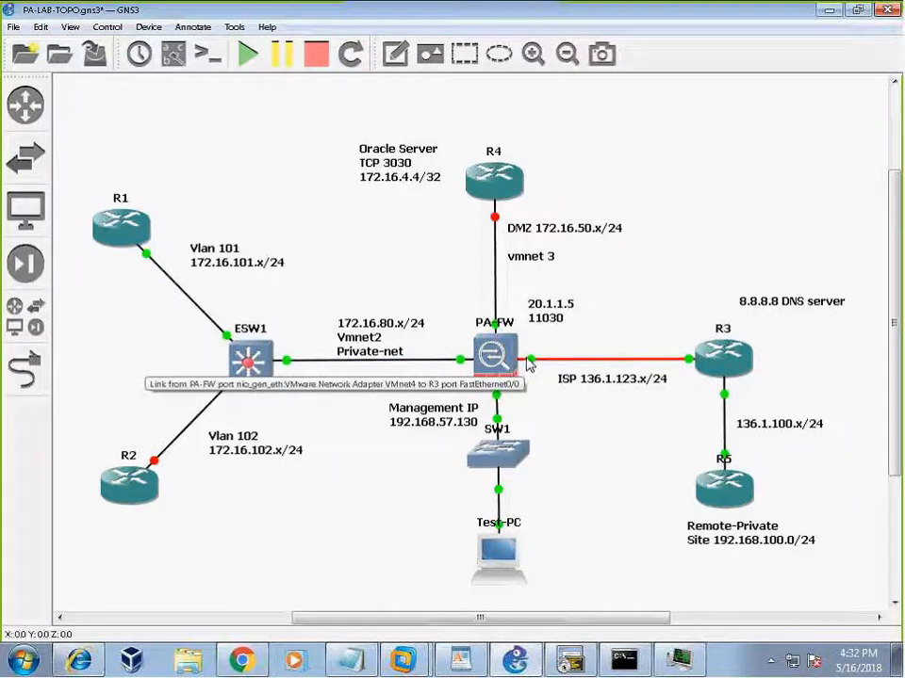
Review the Phase 1 and Phase 2 notes in WordPad, then return to the R5 terminal.
mouse_move(573, 664)
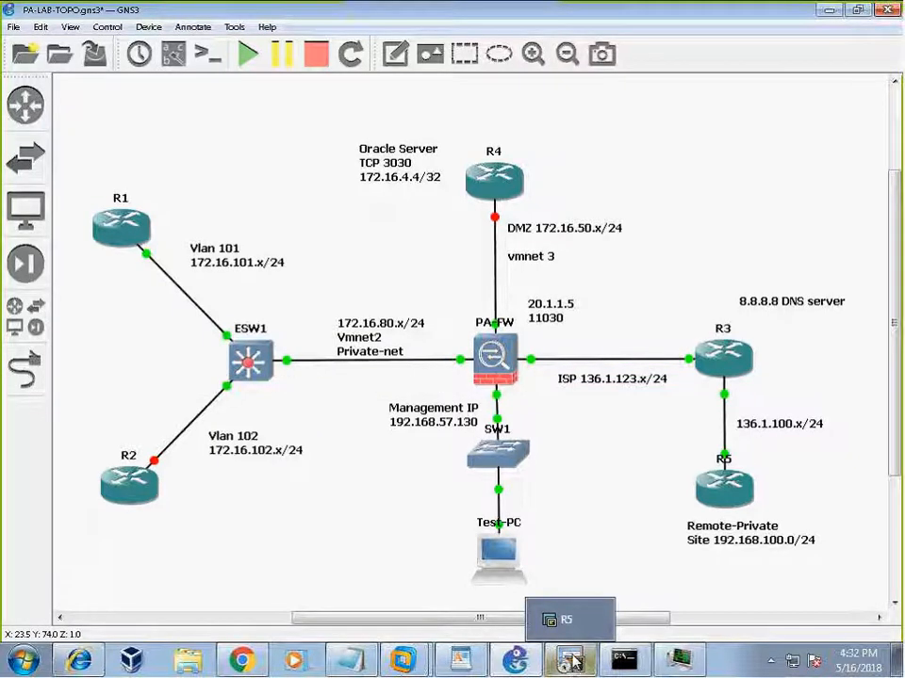
left_click(466, 666)
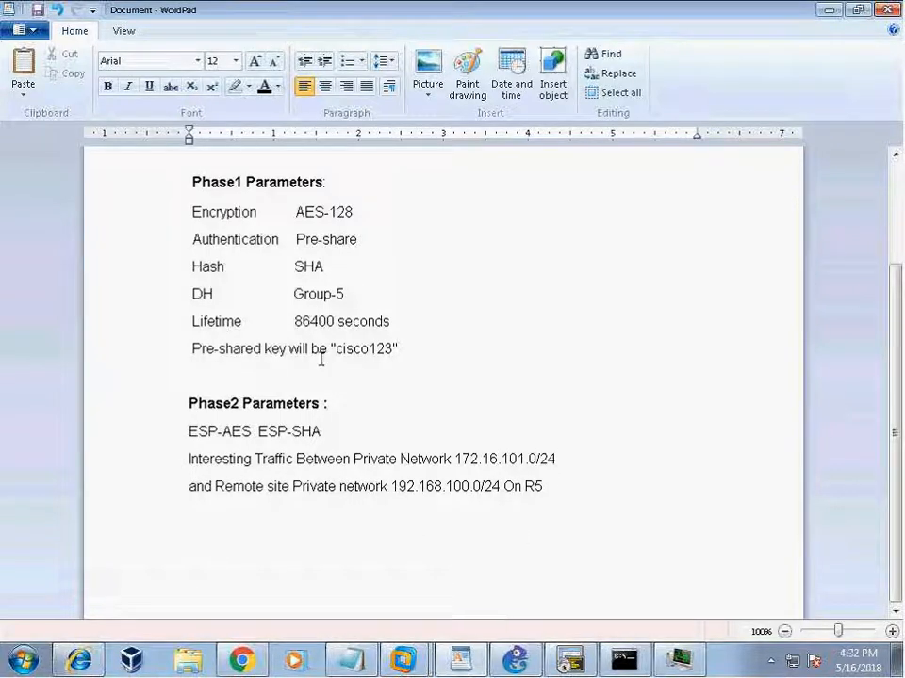
left_click(570, 659)
Reposition the R5 terminal and enter global configuration mode with conf t.
left_click_drag(281, 89, 383, 63)
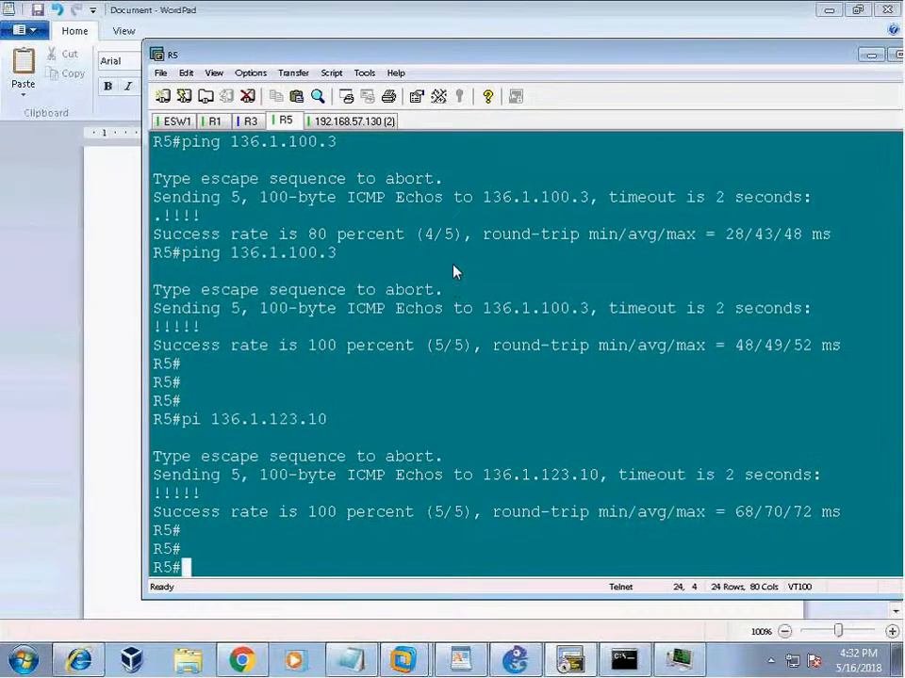
key("Return")
key("Return")
key("Return")
type("conf t")
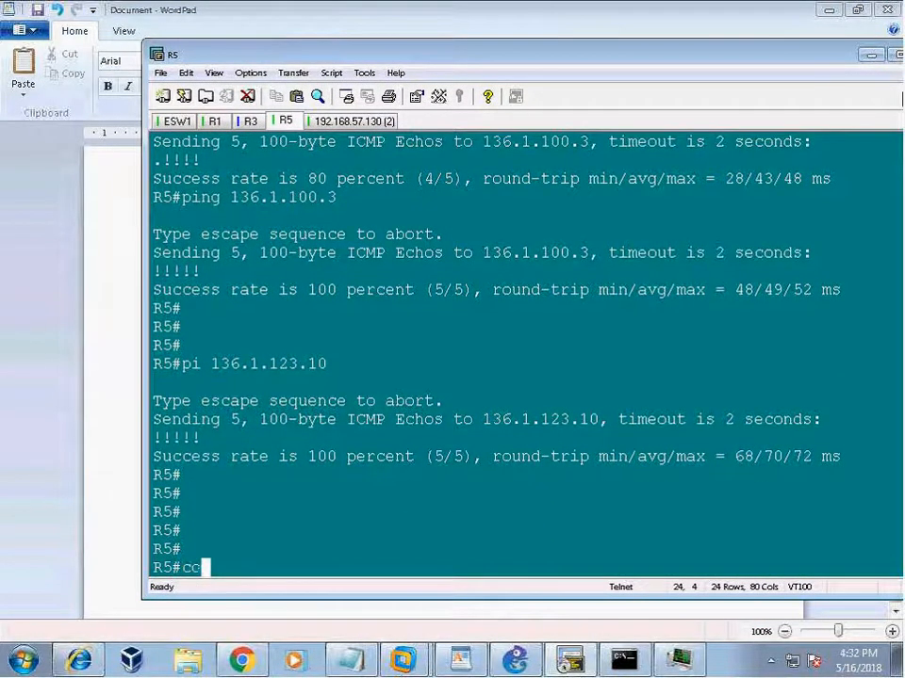
key("Return")
Create crypto isakmp policy 1 and list its available commands with ?
type("crypto")
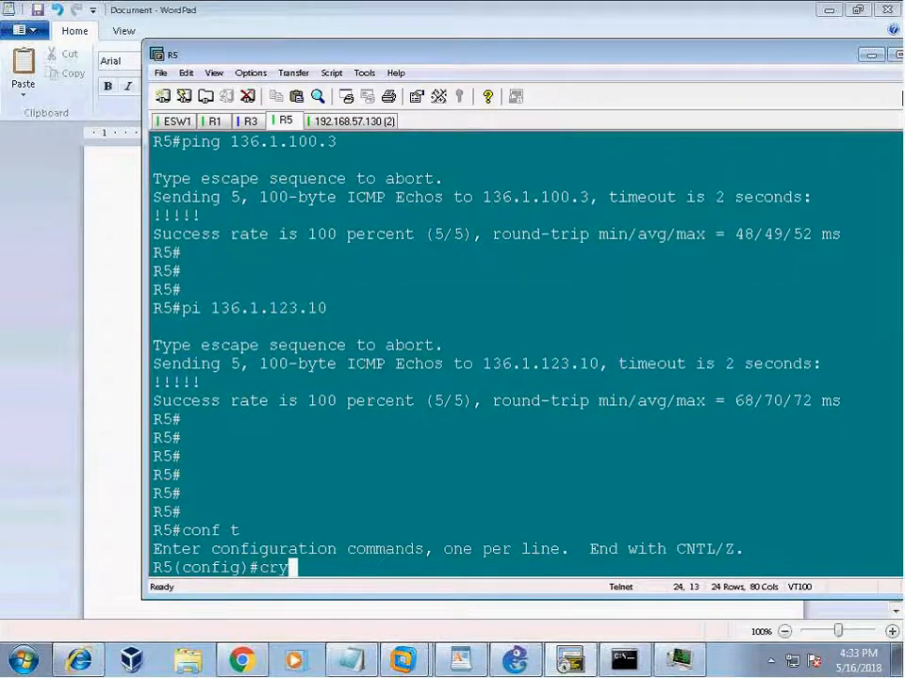
key("Tab")
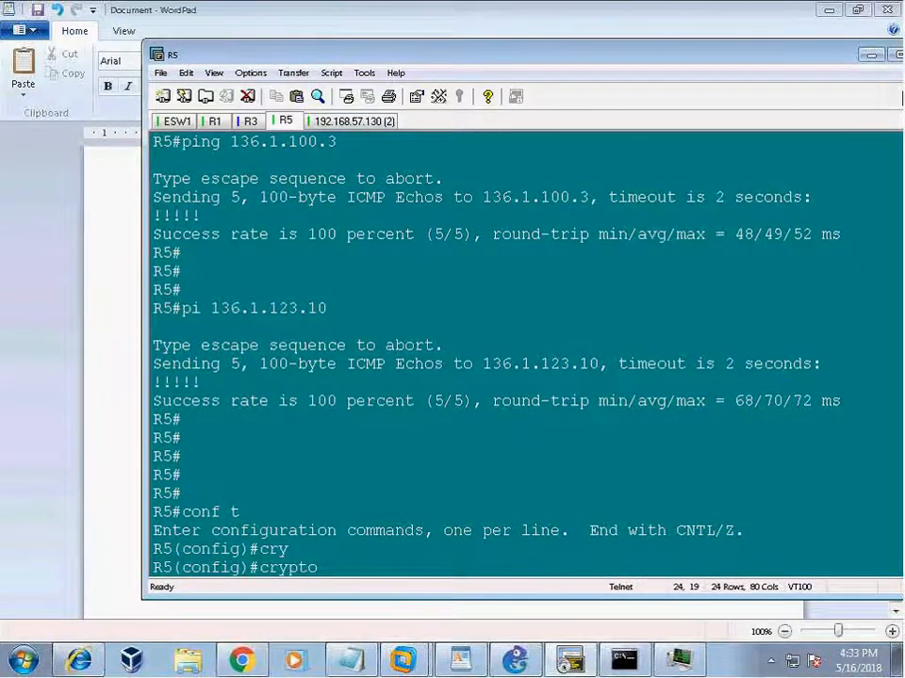
type("is")
key("Tab")
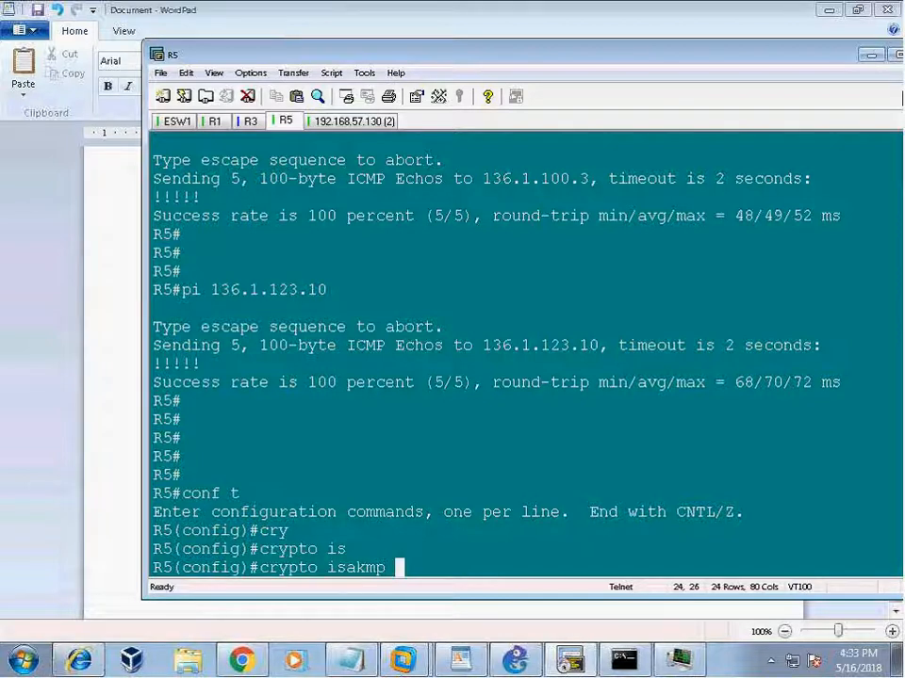
type("poli")
key("Tab")
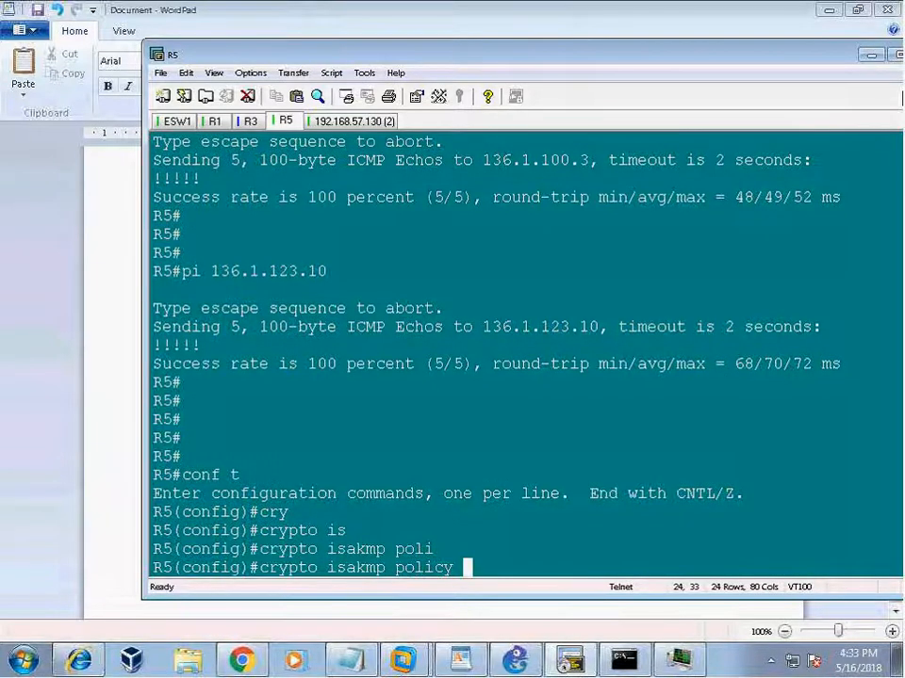
type("1")
key("Return")
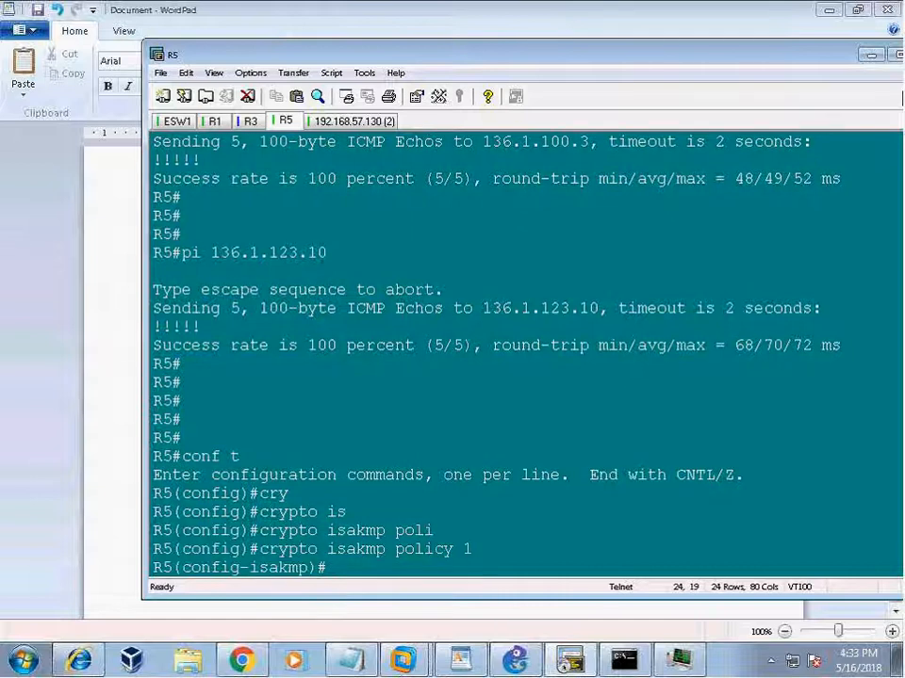
type("?")
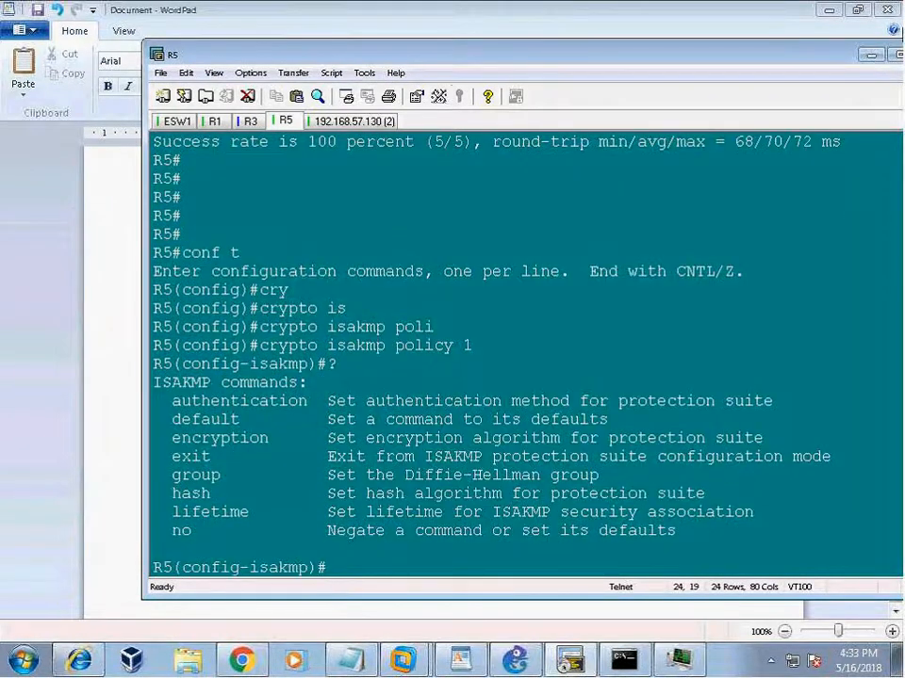
Set ISAKMP policy 1 authentication to pre-share.
left_click_drag(171, 400, 707, 536)
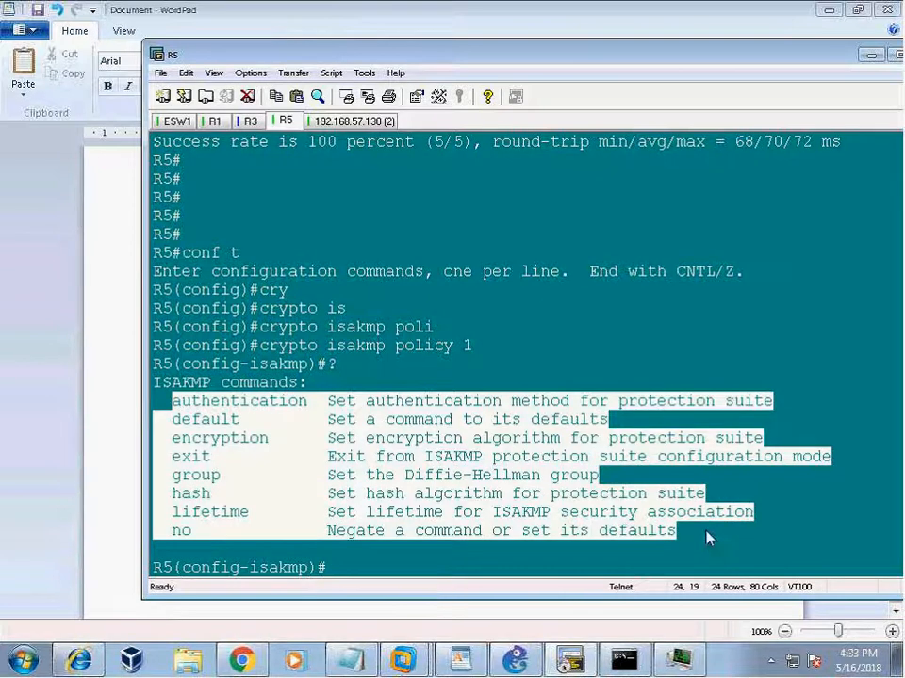
left_click(588, 334)
type("authe")
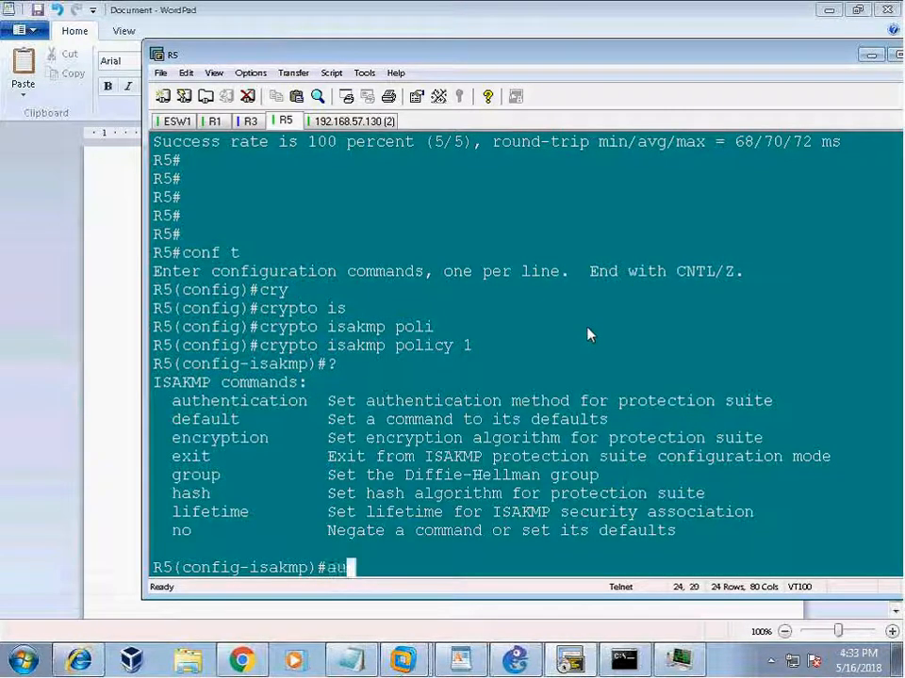
key("Tab")
type("?")
type("pre")
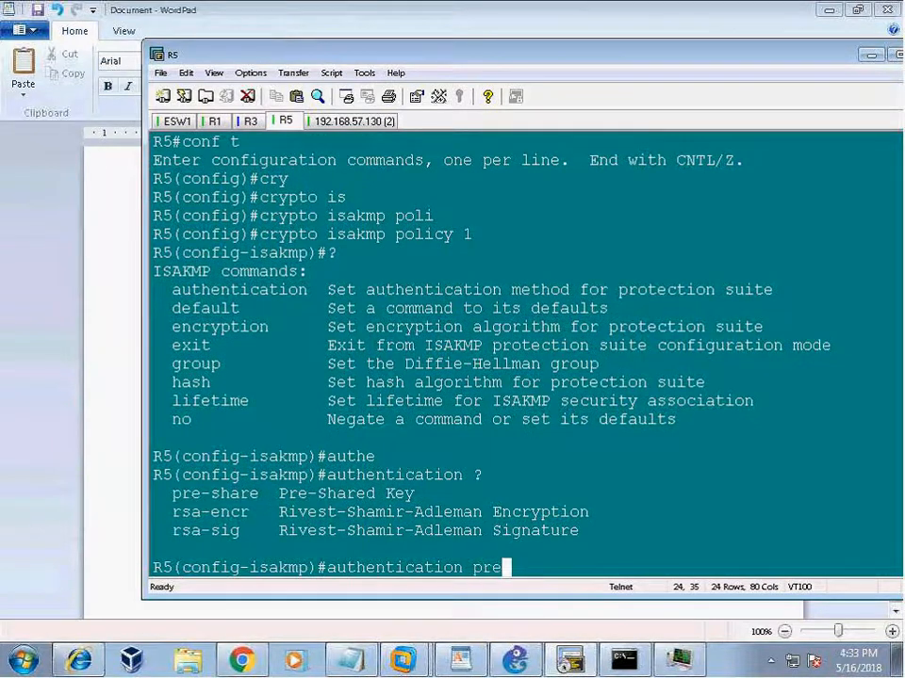
key("Tab")
key("Return")
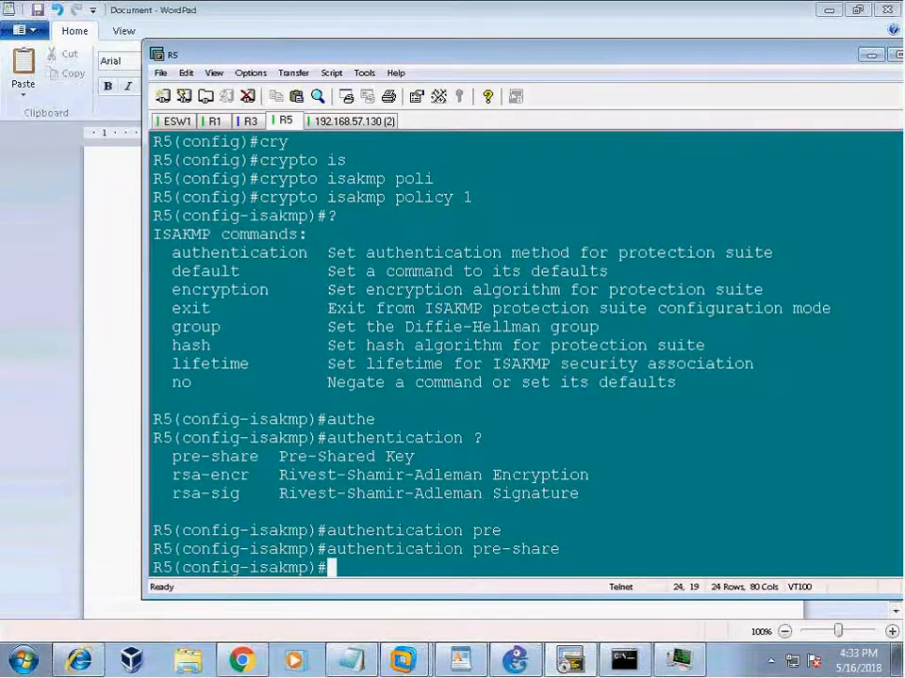
Set the policy encryption to AES.
type("den")
key("Tab")
key("BackSpace")
key("BackSpace")
key("BackSpace")
type("en")
key("Tab")
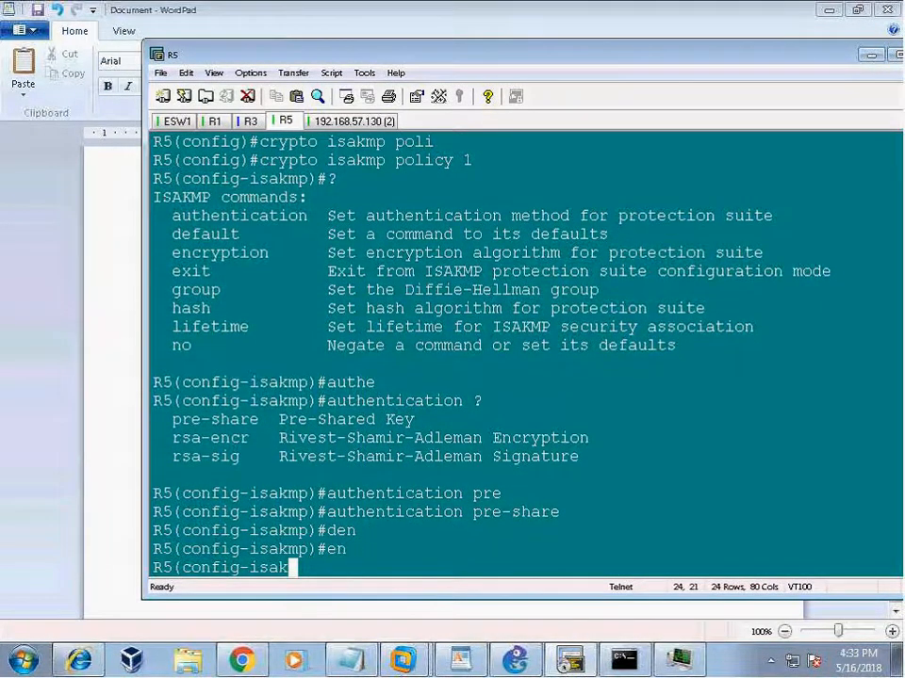
type("a")
key("Tab")
type("?")
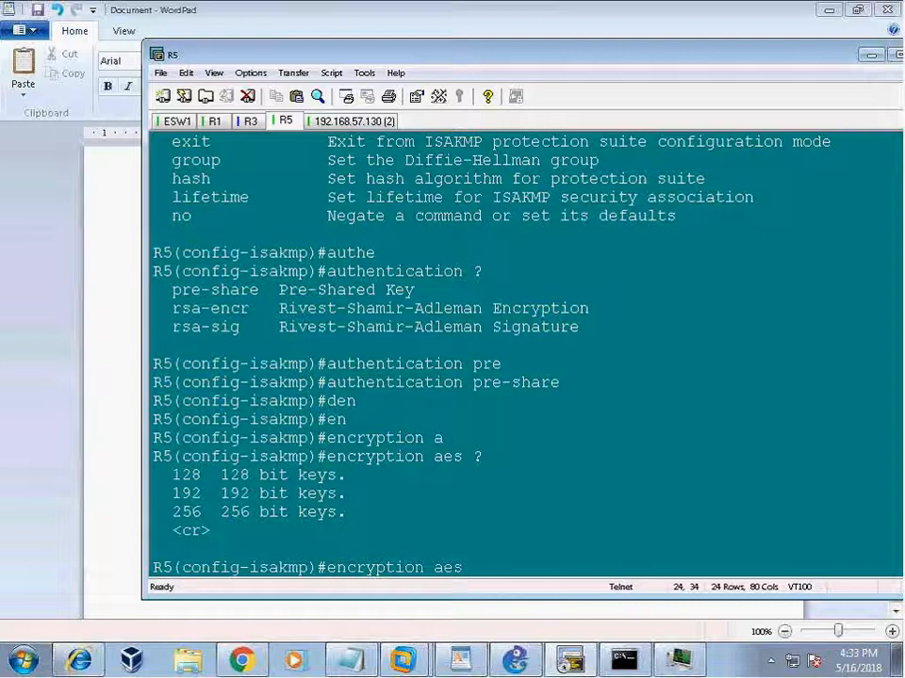
key("Return")
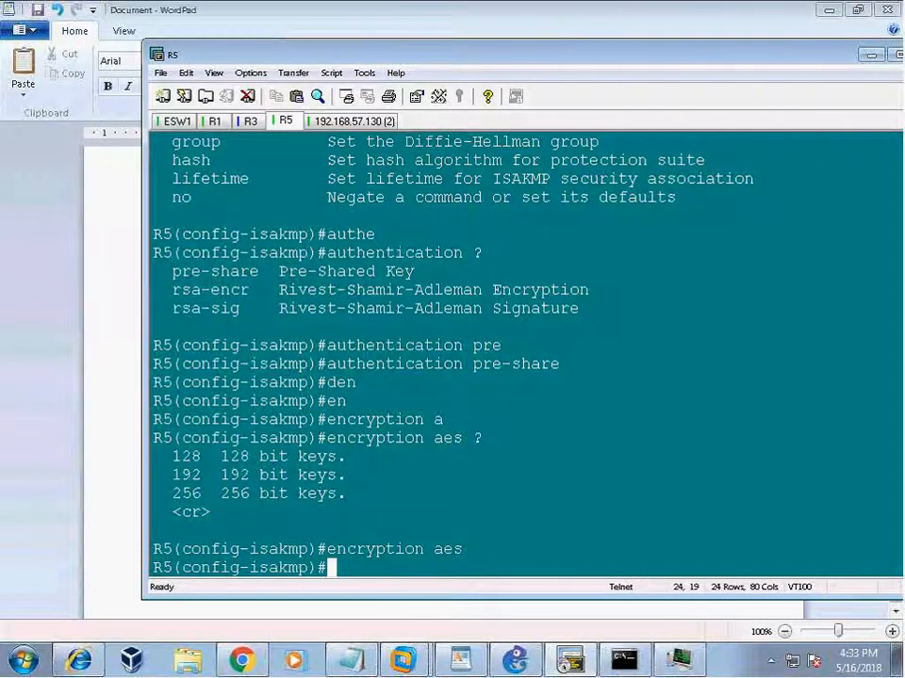
Set the policy hash to SHA and Diffie-Hellman group 5.
type("ha")
key("Tab")
type("?")
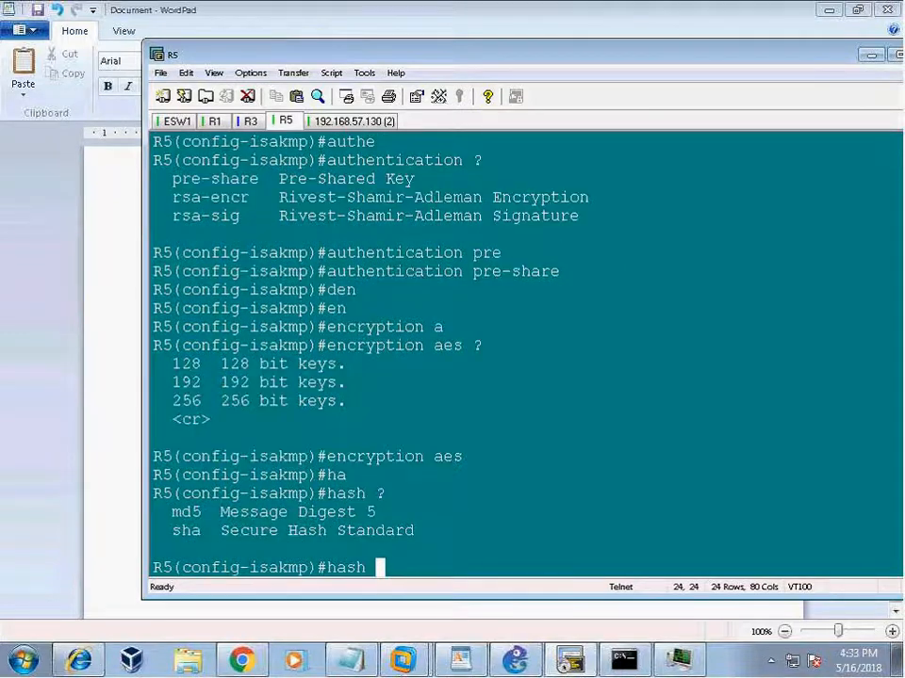
type("sh")
key("Tab")
key("Return")
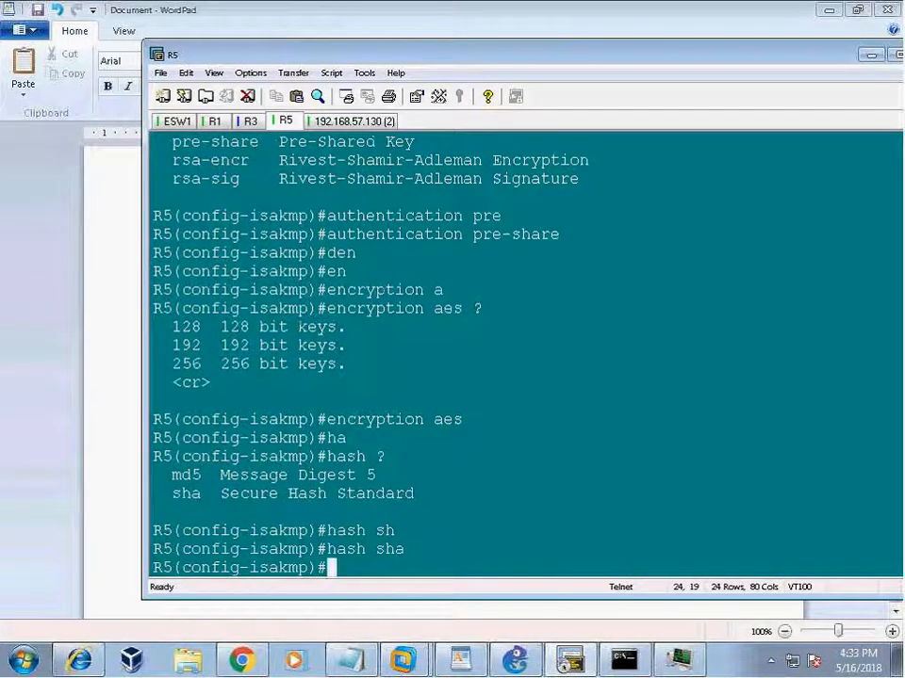
type("gr")
key("Tab")
type("?")
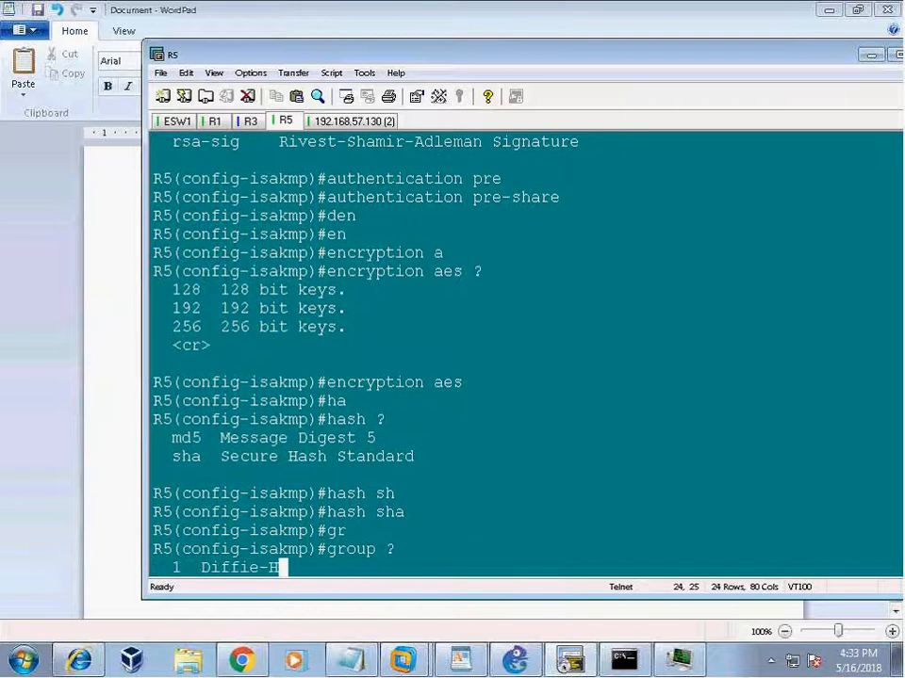
key("BackSpace")
type("5")
key("Return")
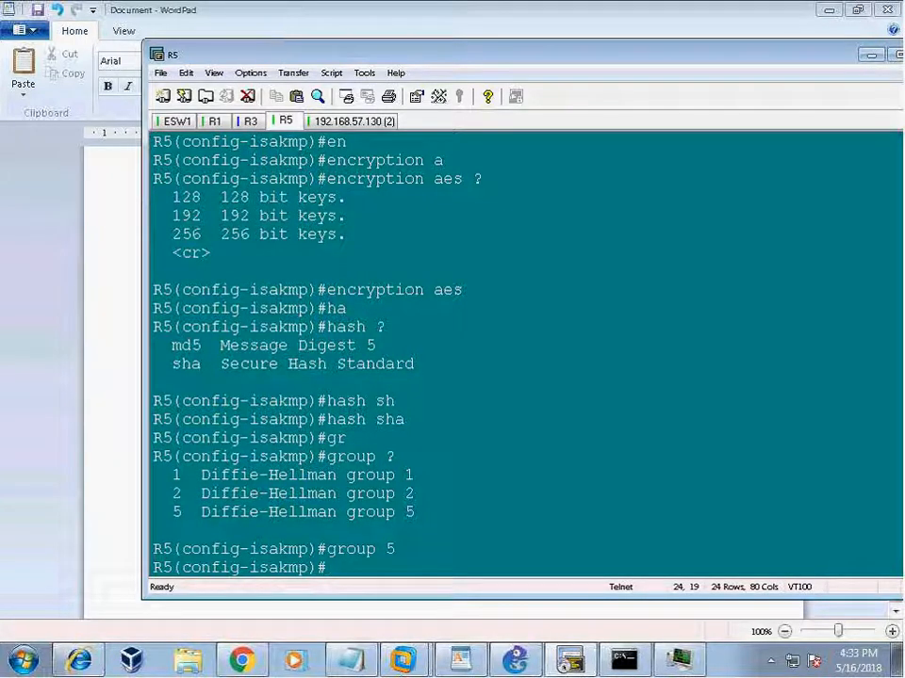
key("Return")
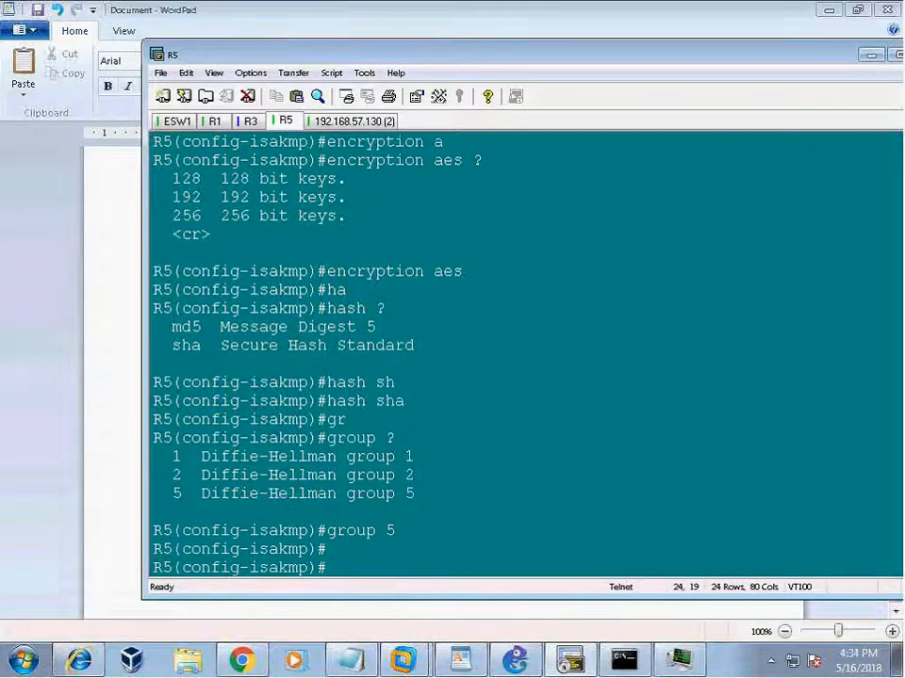
Run do sh his to review the ISAKMP policy 1 commands entered.
type("do sh his")
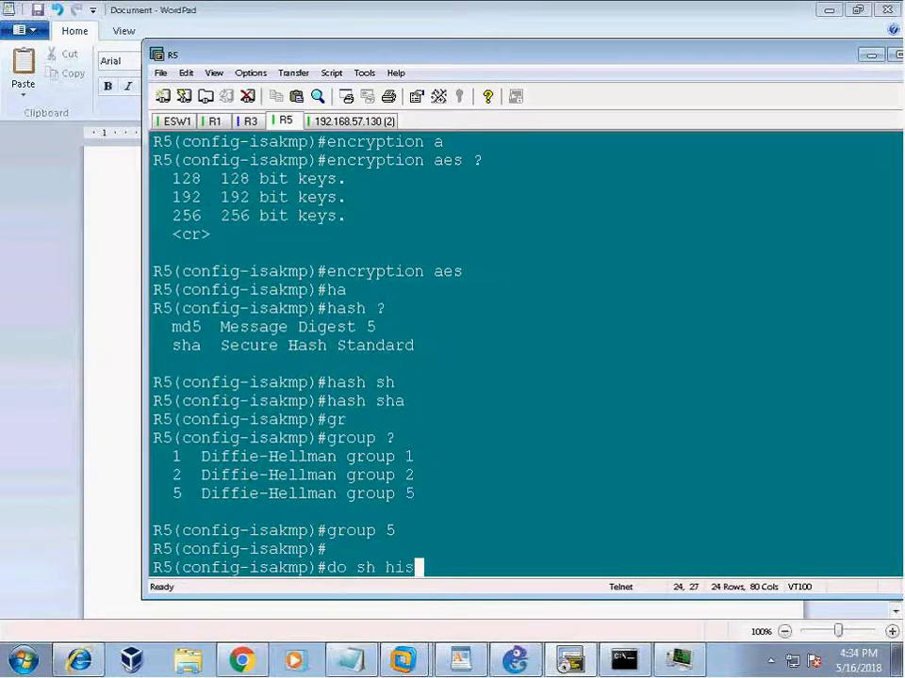
key("Return")
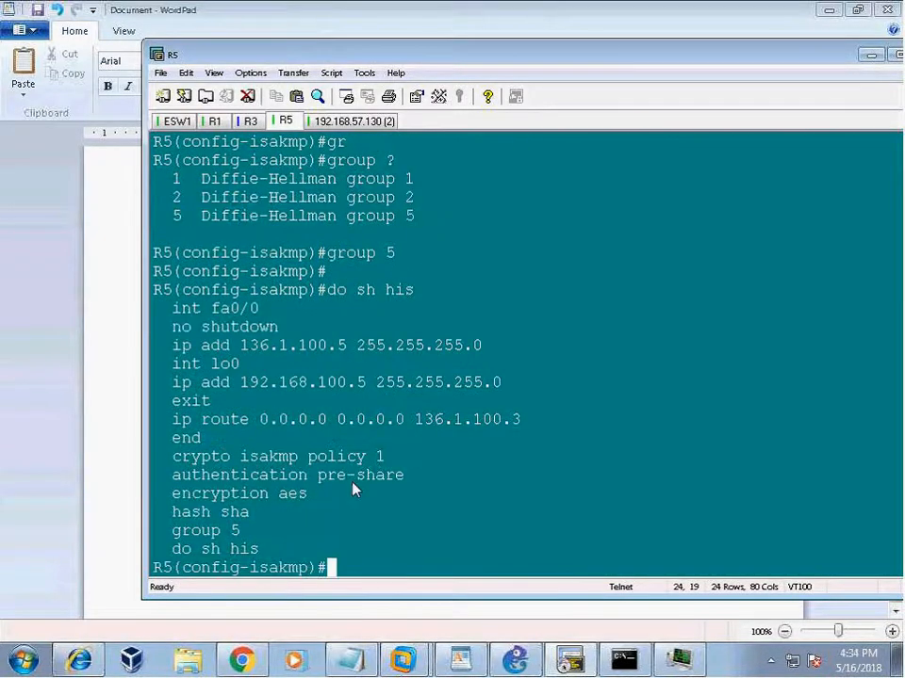
left_click_drag(174, 482, 449, 550)
left_click(446, 560)
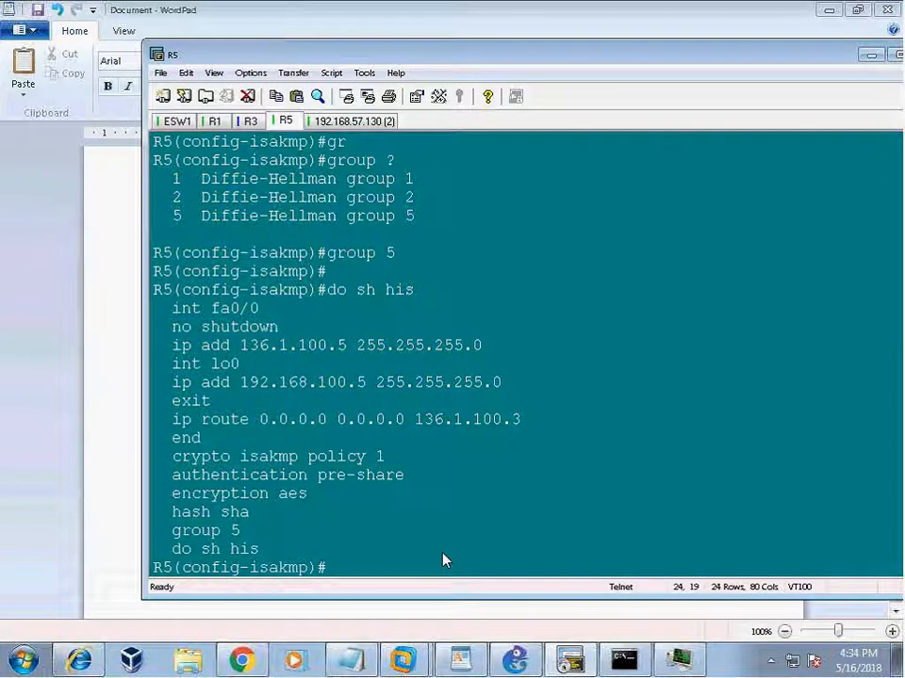
Check the lifetime range (60–86400 s) against the notes' 86400-second value, then clear the line.
type("lif")
key("Tab")
type("?")
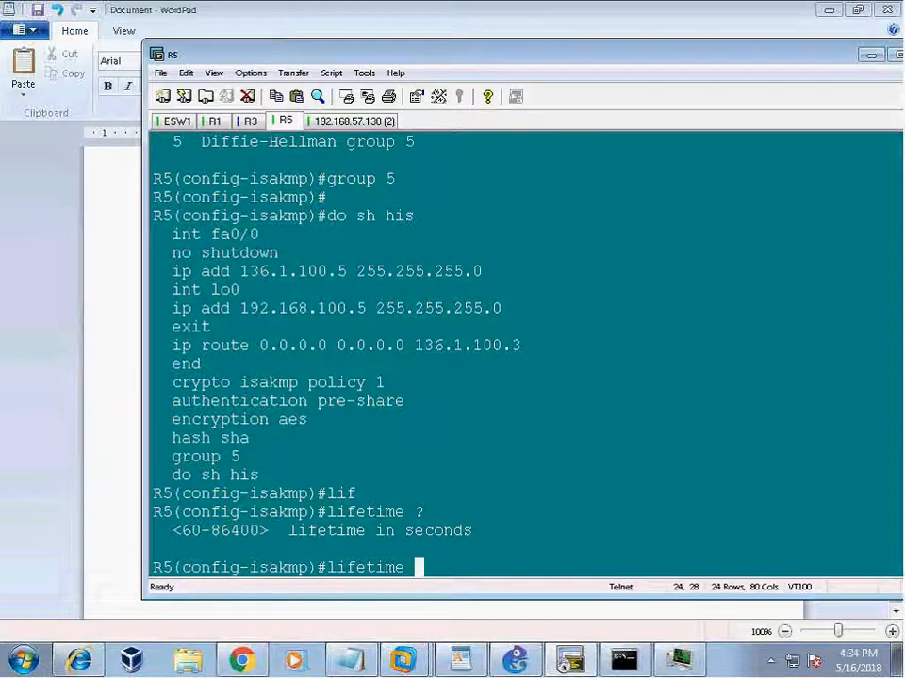
left_click(459, 663)
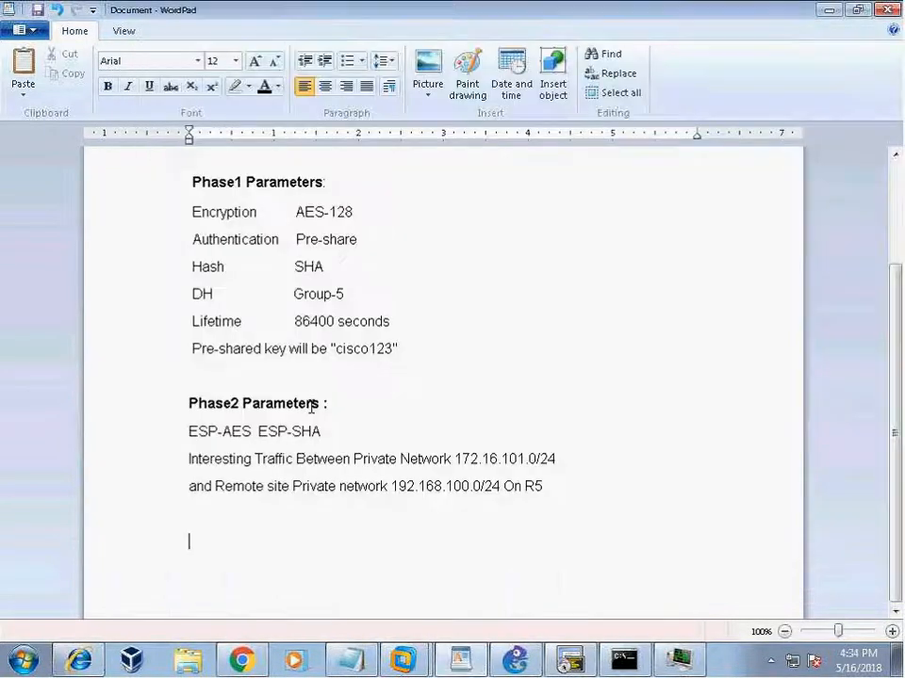
left_click_drag(295, 321, 390, 323)
left_click(498, 521)
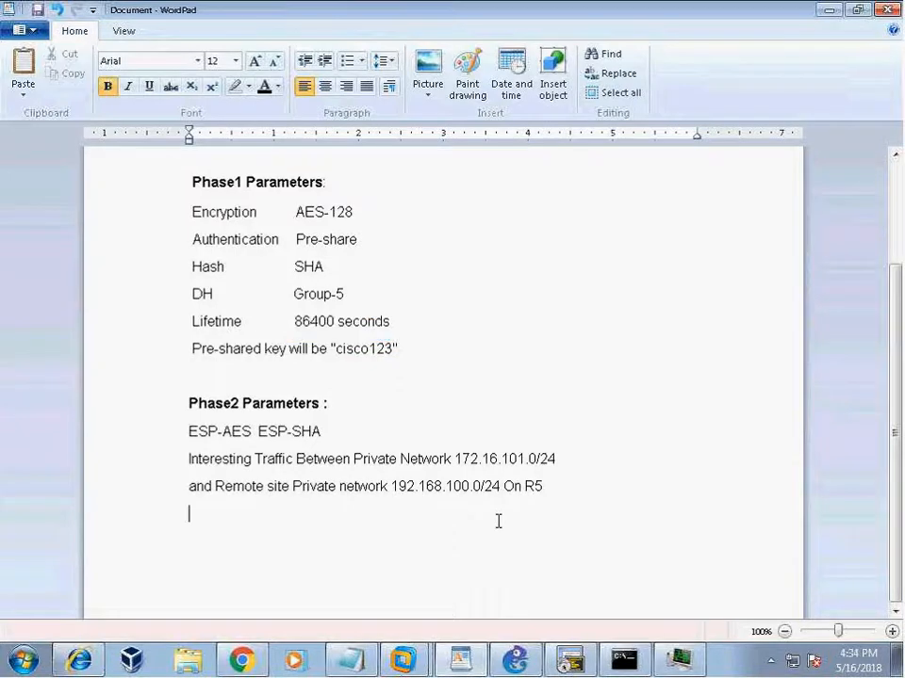
left_click(565, 662)
key("BackSpace")
key("BackSpace")
key("BackSpace")
key("BackSpace")
key("BackSpace")
key("BackSpace")
key("BackSpace")
key("BackSpace")
key("BackSpace")
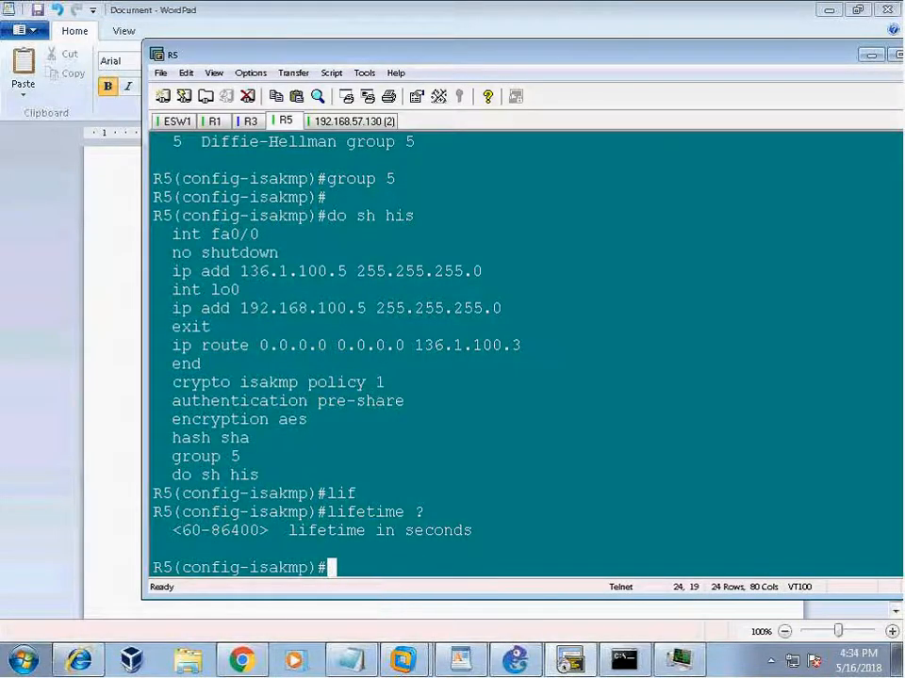
Leave configuration mode and run show crypto isakmp policy on R5.
type("end")
key("Return")
key("Return")
key("Return")
key("Return")
type("sh cryptois")
key("BackSpace")
key("BackSpace")
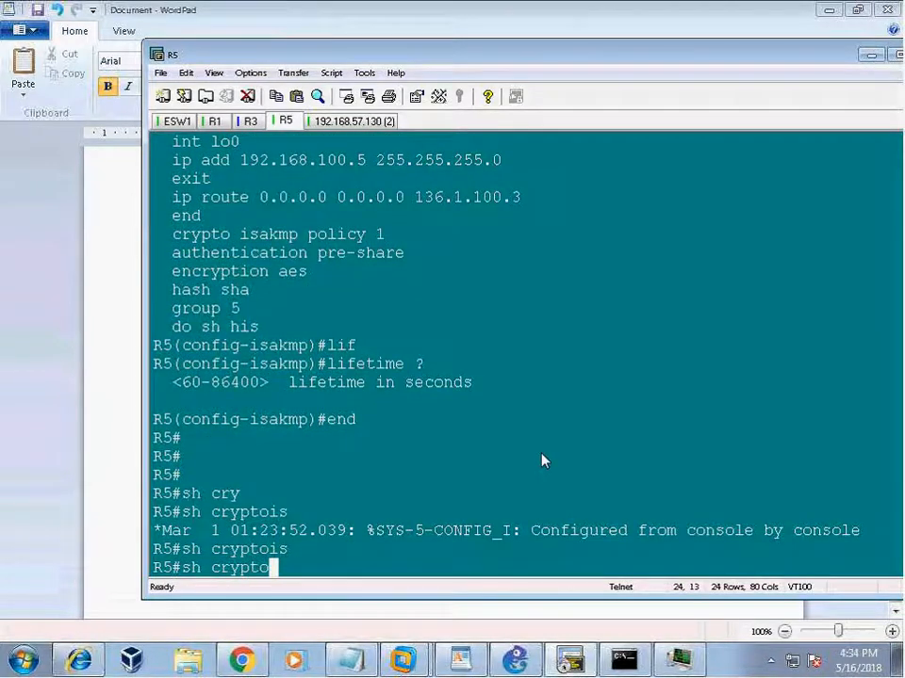
key("Tab")
key("BackSpace")
key("Tab")
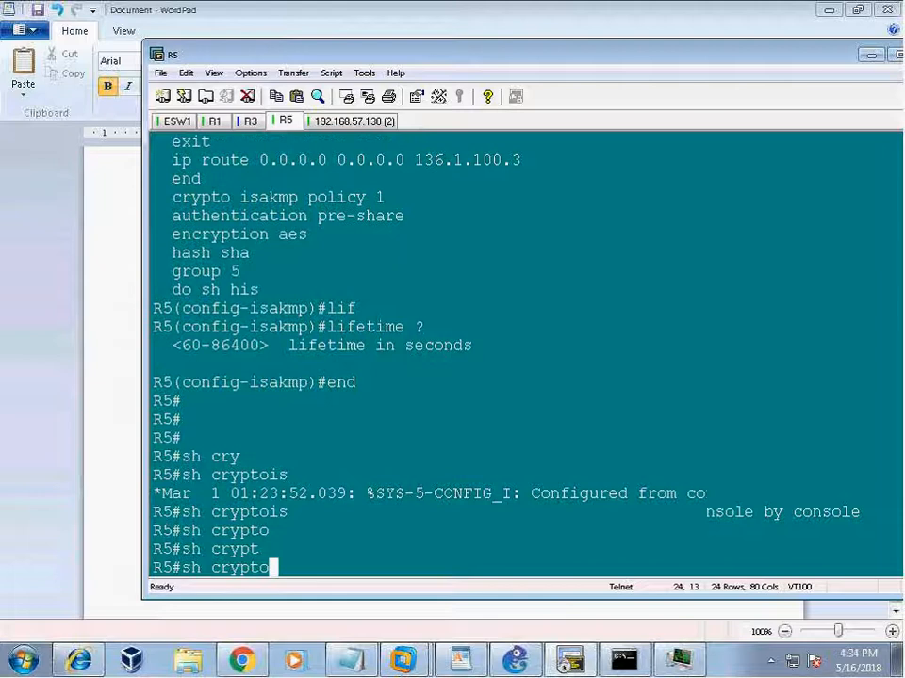
key("BackSpace")
key("Tab")
key("Tab")
type("akmp p")
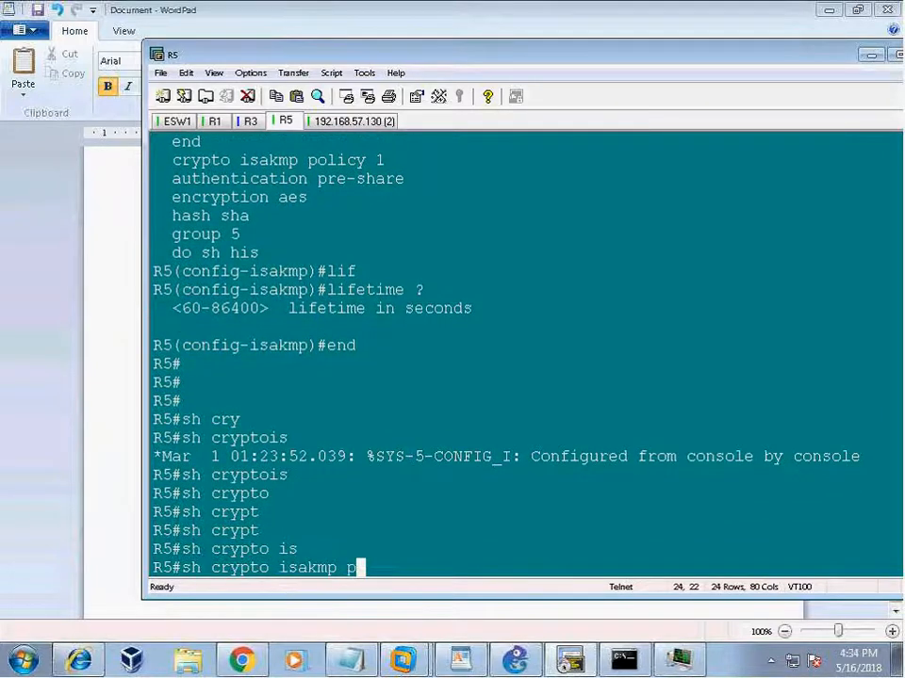
key("Tab")
key("Return")
key("Up")
type("o")
key("Tab")
key("Return")
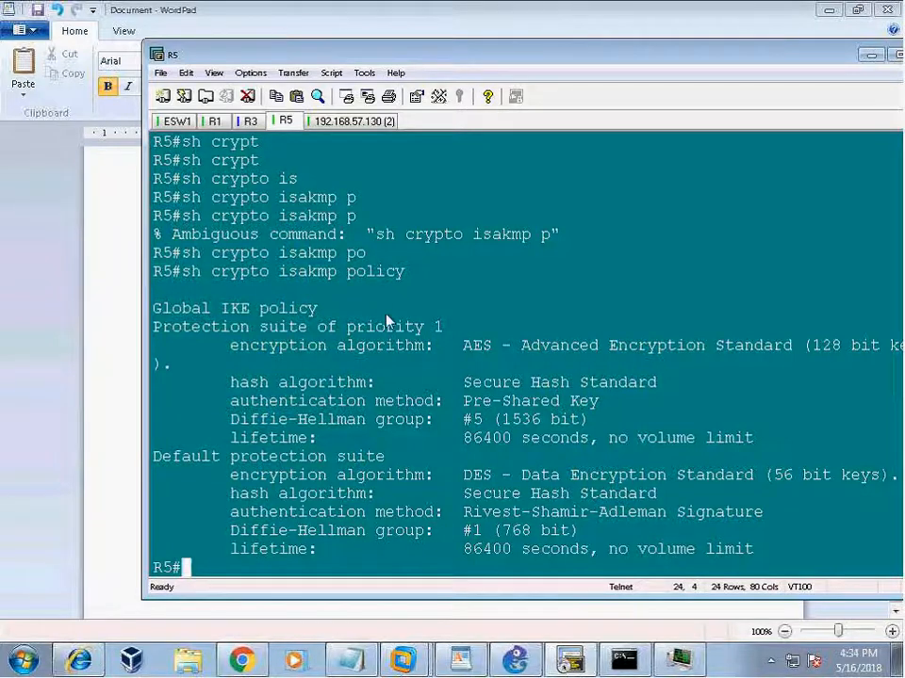
Highlight priority 1's AES, SHA, pre-share, DH group 5 and 86400-second lifetime settings.
left_click_drag(318, 327, 541, 330)
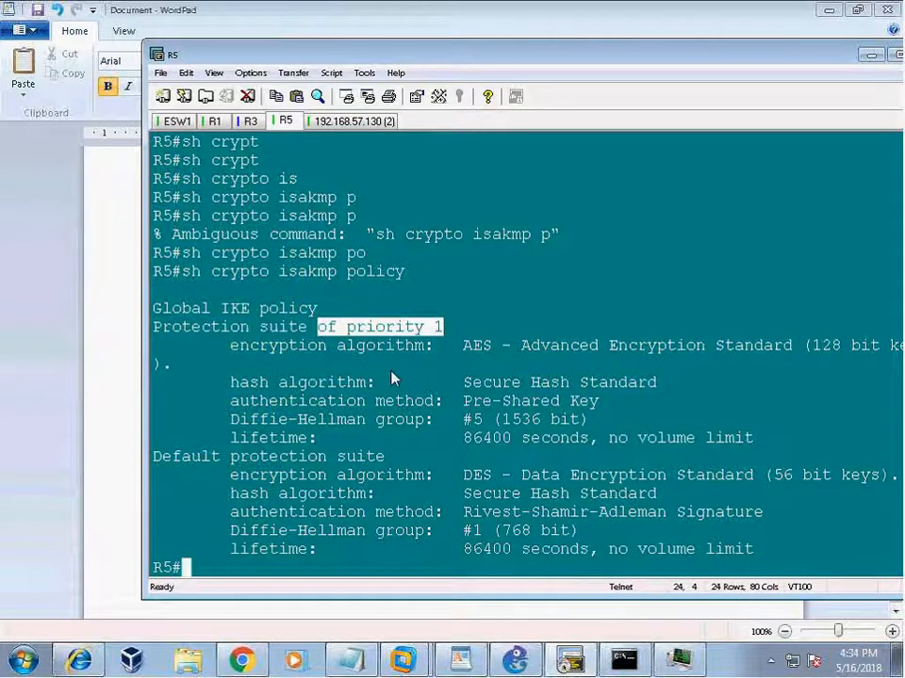
left_click_drag(444, 344, 745, 463)
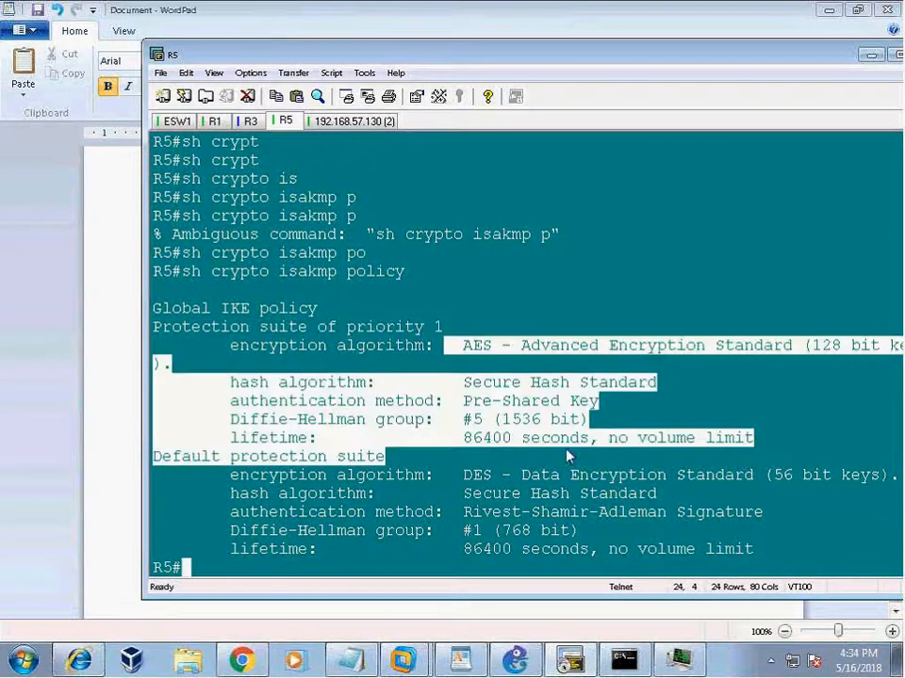
left_click(432, 470)
left_click_drag(453, 345, 612, 426)
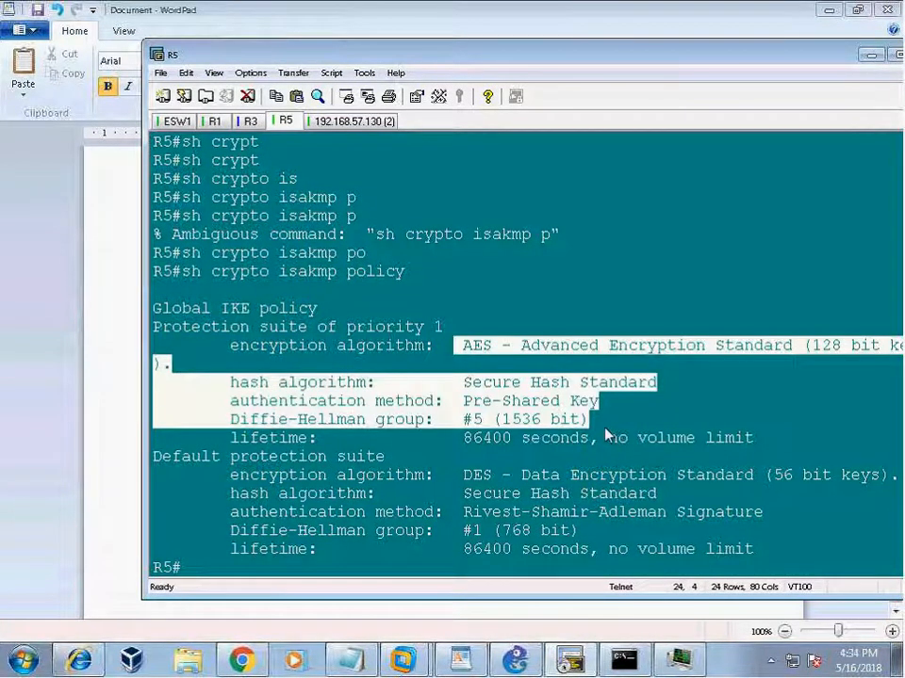
left_click_drag(458, 346, 618, 422)
left_click_drag(230, 439, 734, 439)
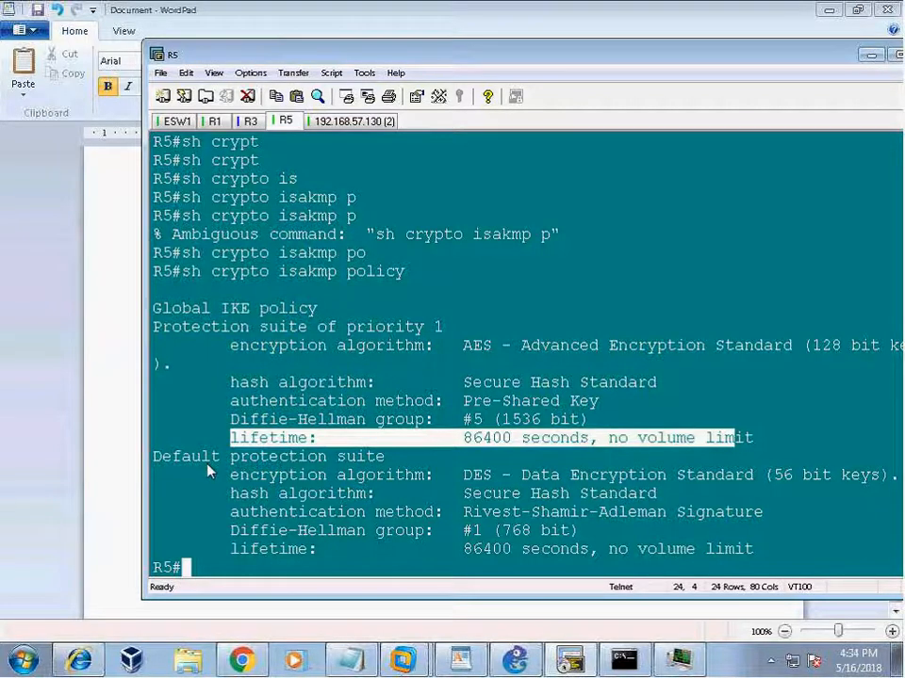
left_click_drag(155, 456, 664, 541)
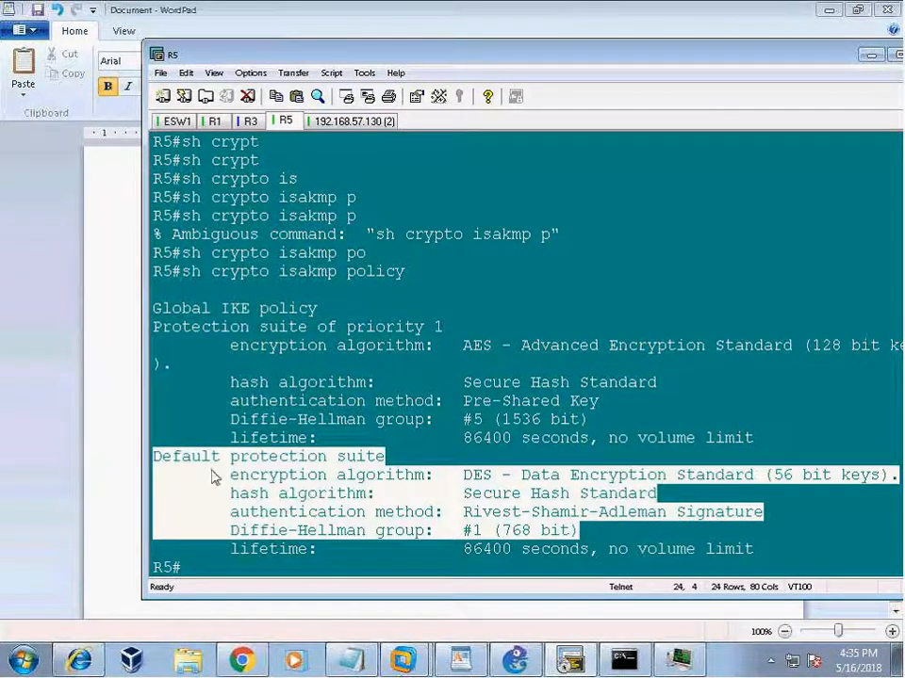
left_click_drag(170, 458, 718, 565)
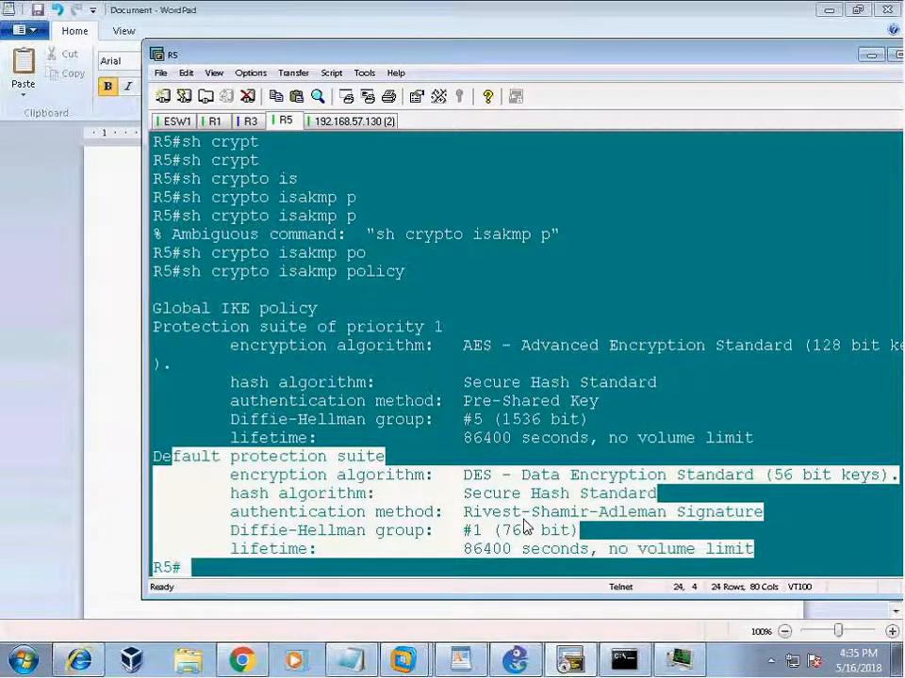
Add fresh prompt lines and highlight the global IKE policy output, including DH group 5.
key("BackSpace")
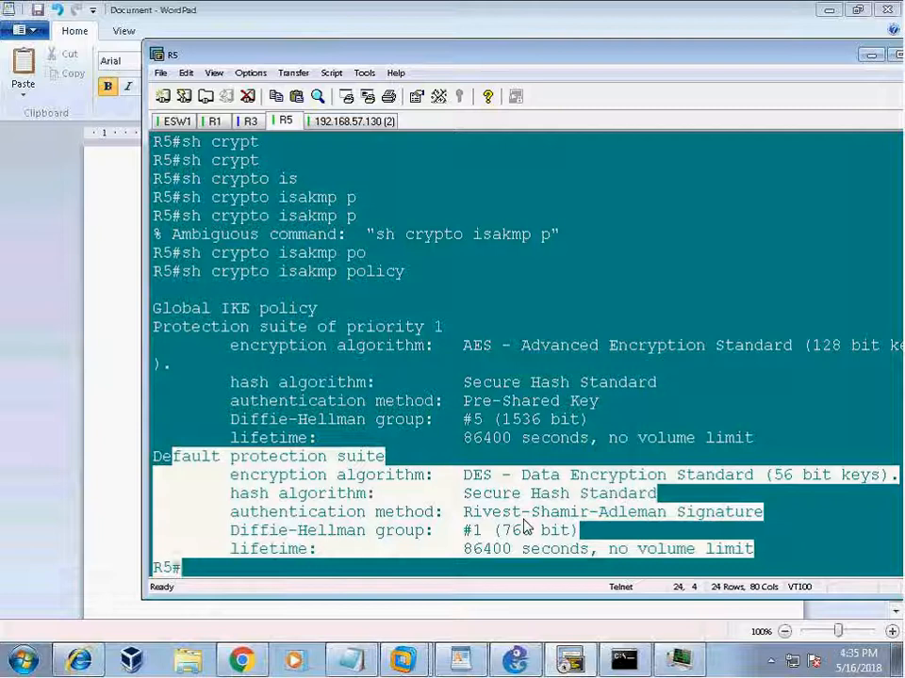
left_click(538, 272)
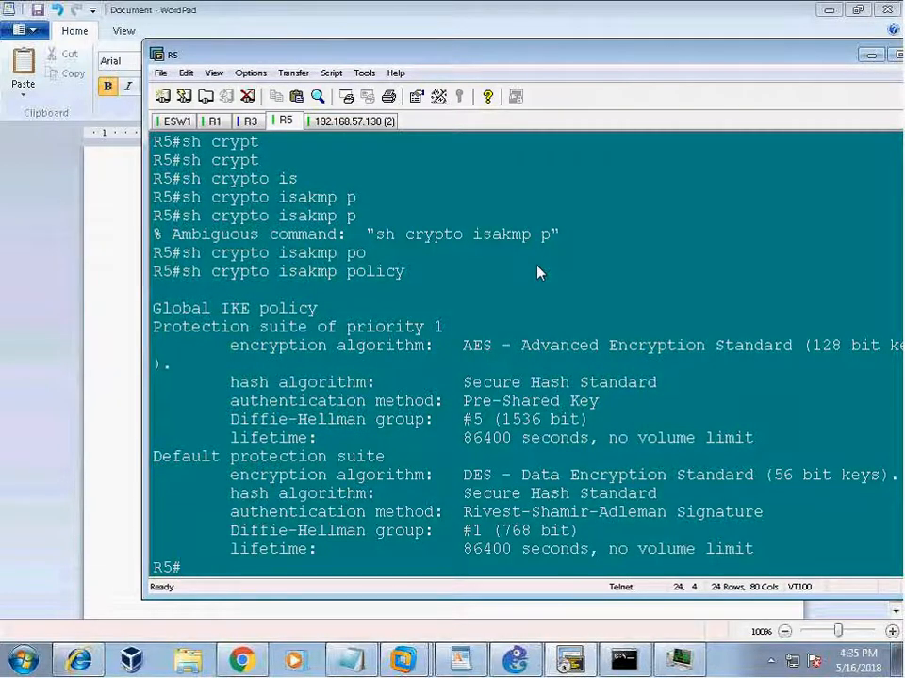
key("Return")
key("Return")
left_click_drag(191, 271, 743, 401)
triple_click(744, 383)
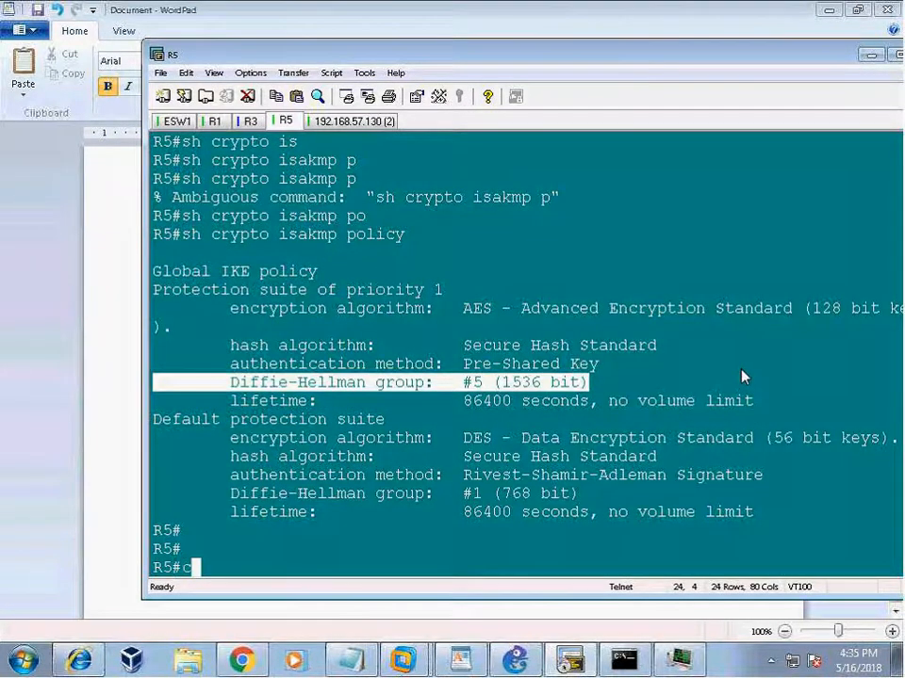
In configuration mode, begin crypto isakmp key with an unencrypted (0) pre-shared key.
type("conf t")
key("Return")
type("cry")
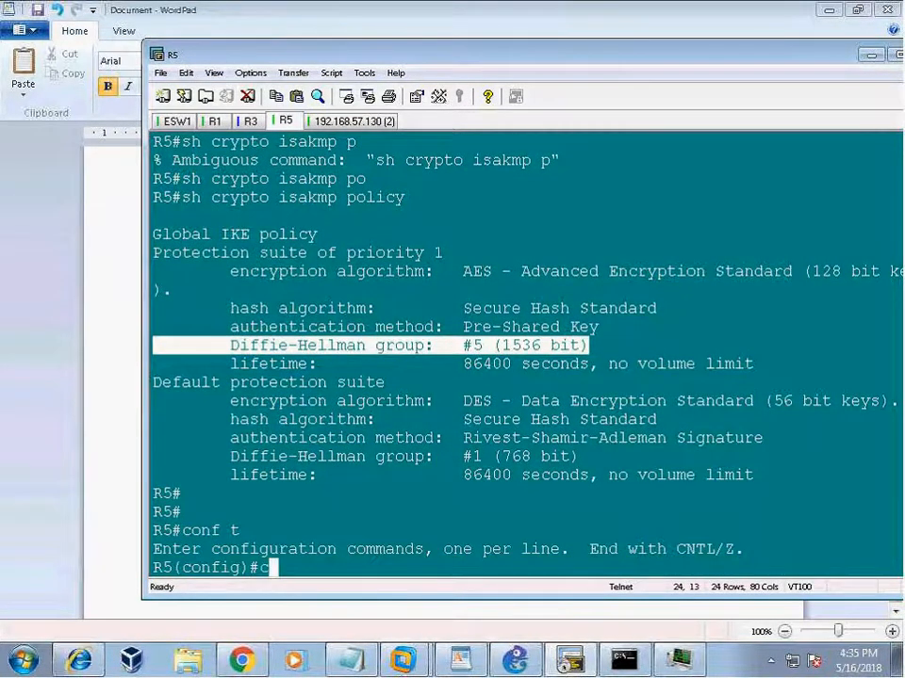
key("Tab")
type("ik")
type("s")
key("Tab")
key("BackSpace")
key("BackSpace")
type("s")
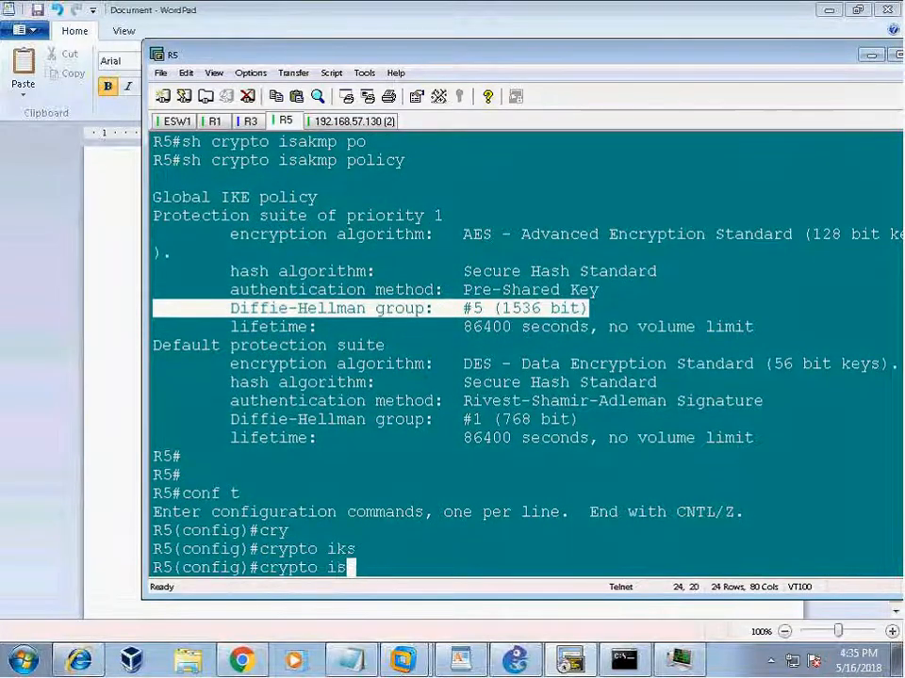
key("Tab")
type("key ")
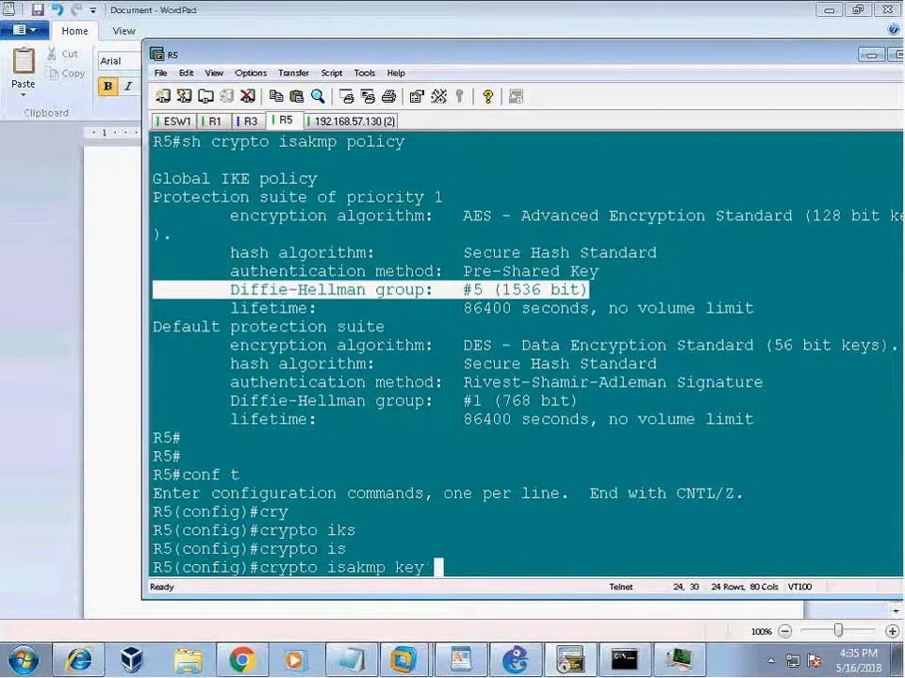
type("?0 ")
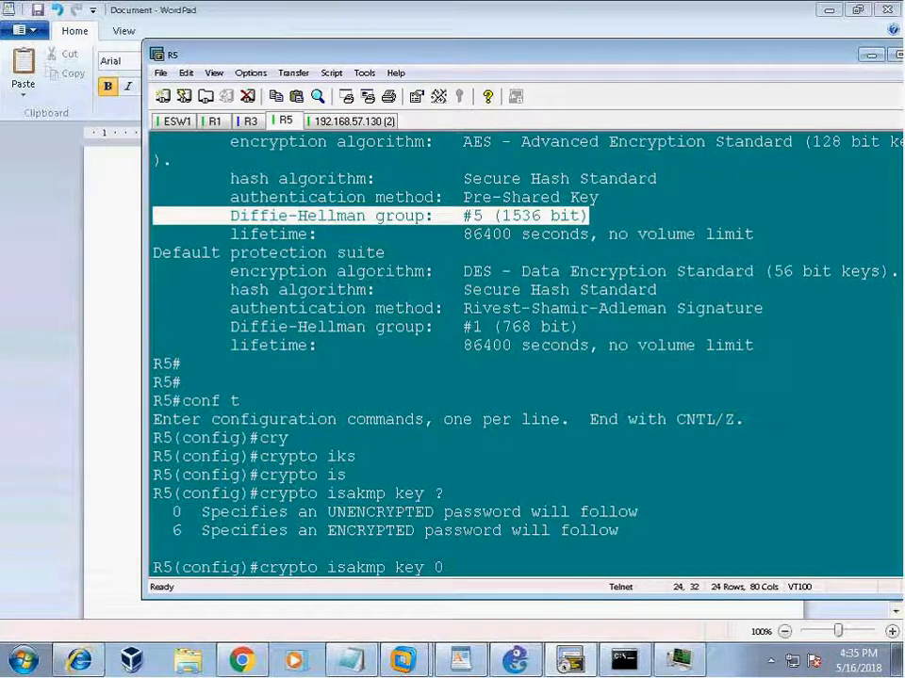
type("cisco123 ?")
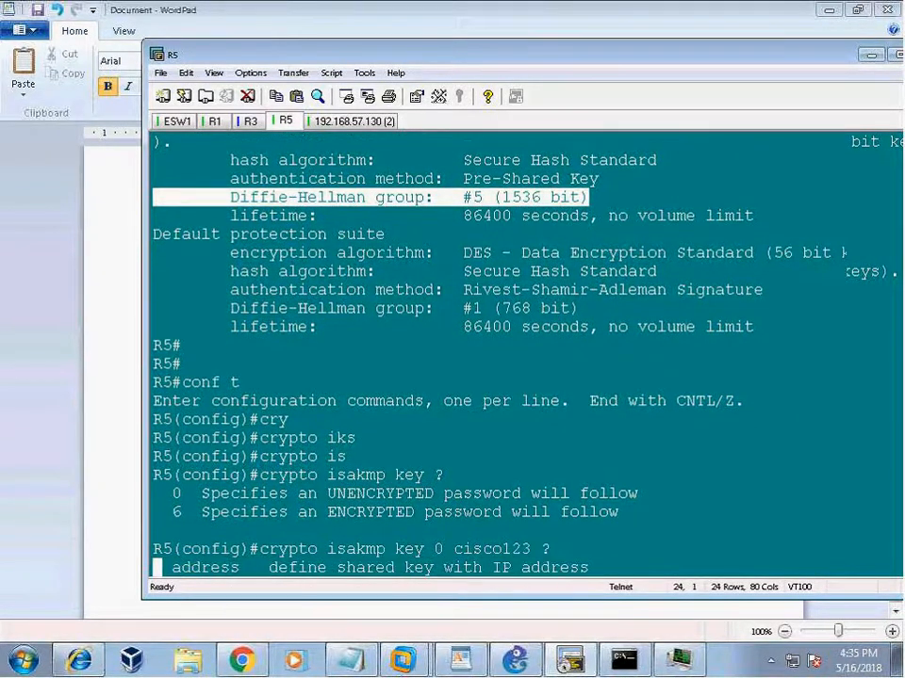
key("BackSpace")
type("add")
key("Tab")
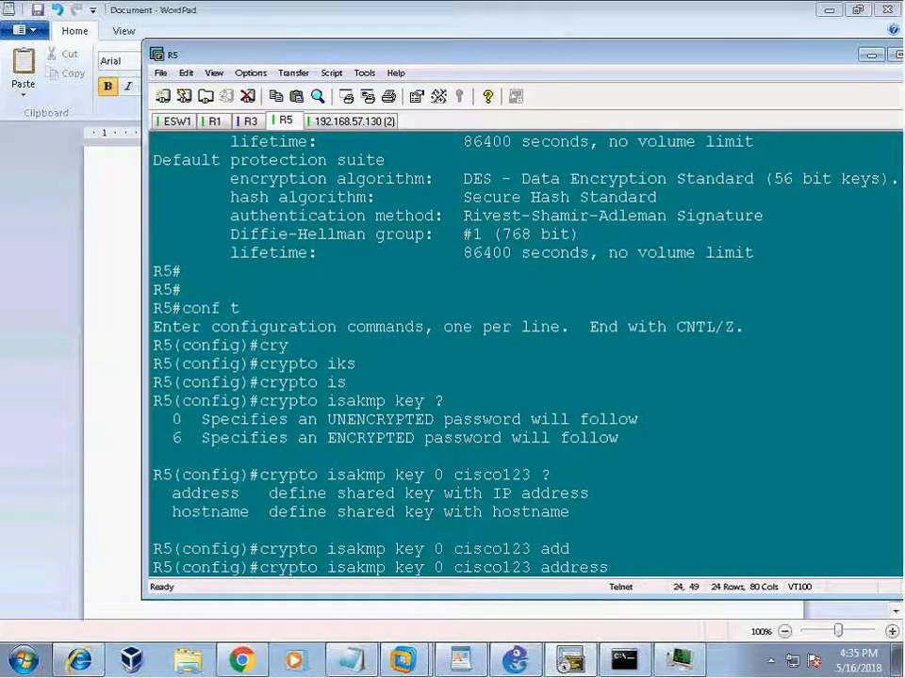
Confirm the peer IP in GNS3 and finish the key for address 136.1.123.10.
left_click(516, 660)
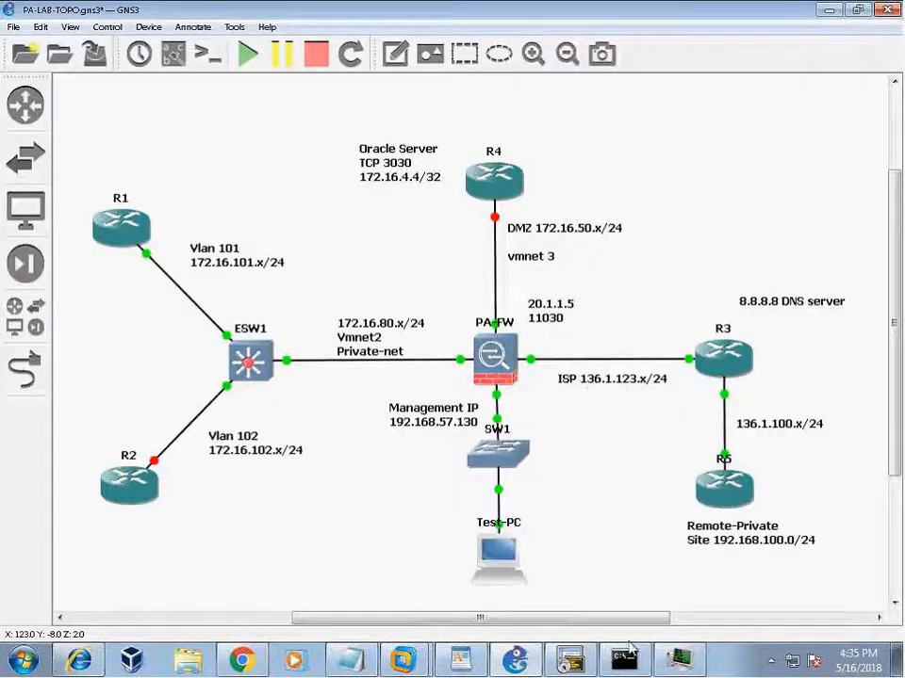
left_click(569, 660)
type("136.1.1213.")
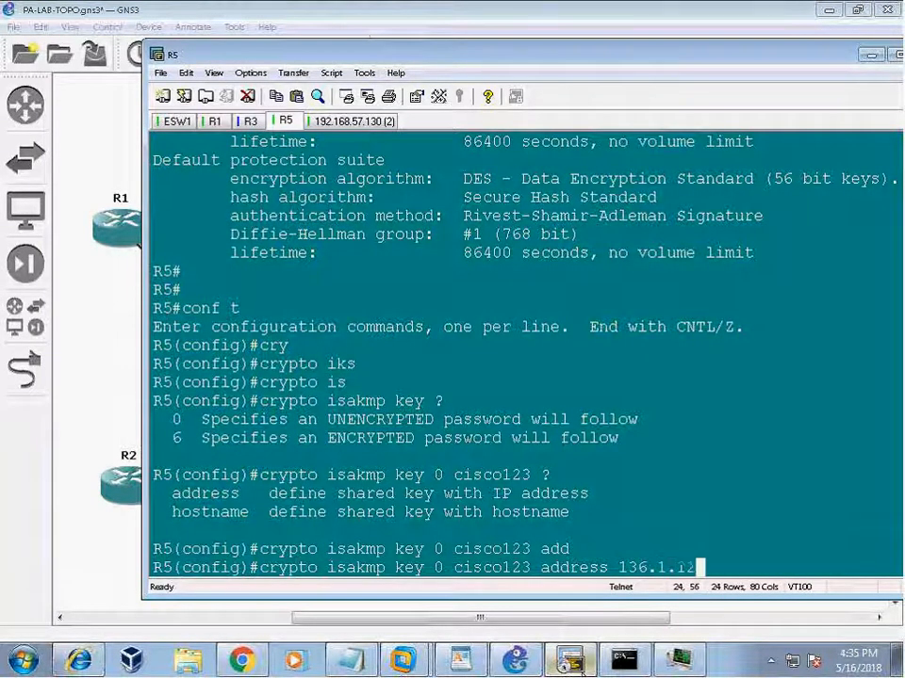
key("BackSpace")
key("BackSpace")
key("BackSpace")
type("3.10")
key("Return")
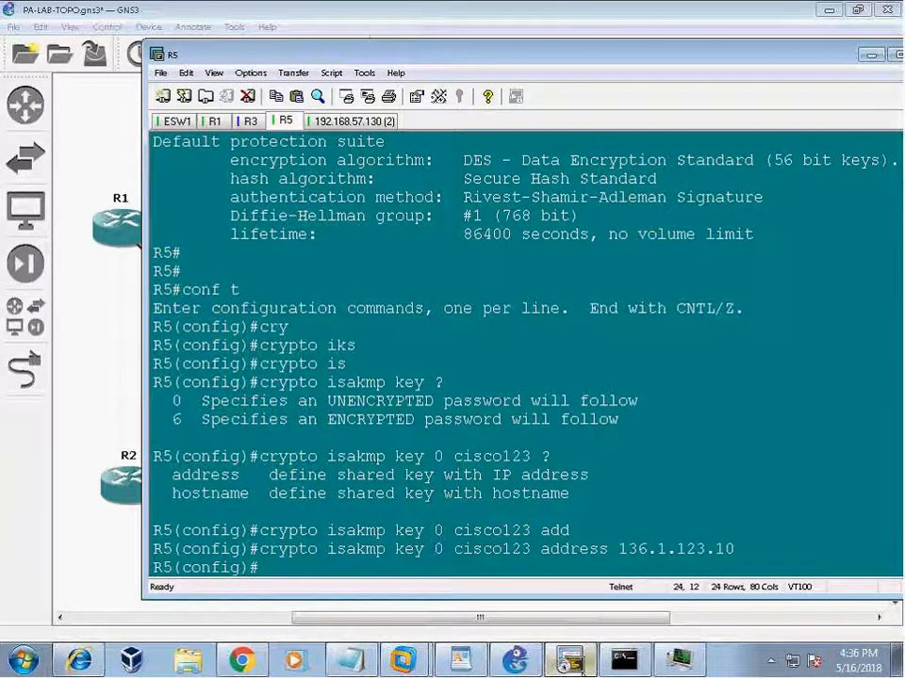
key("Return")
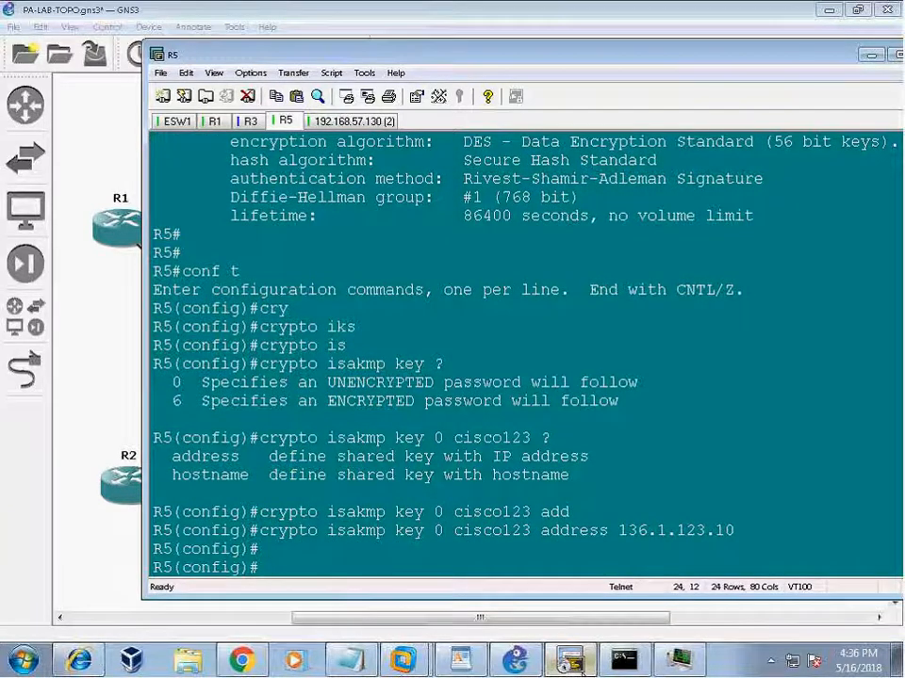
left_click(471, 664)
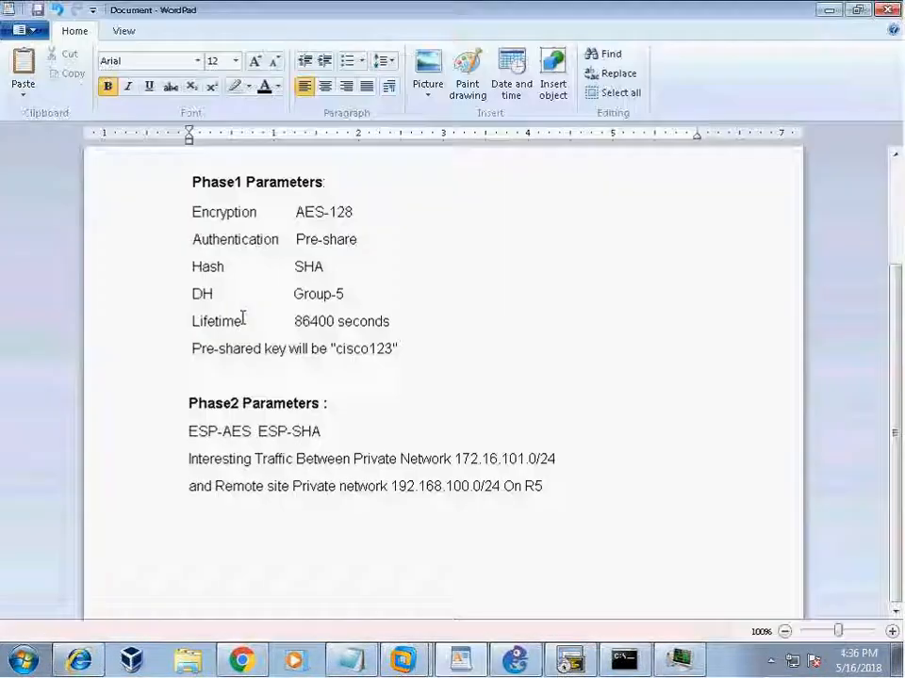
left_click_drag(189, 209, 439, 342)
left_click_drag(178, 354, 443, 345)
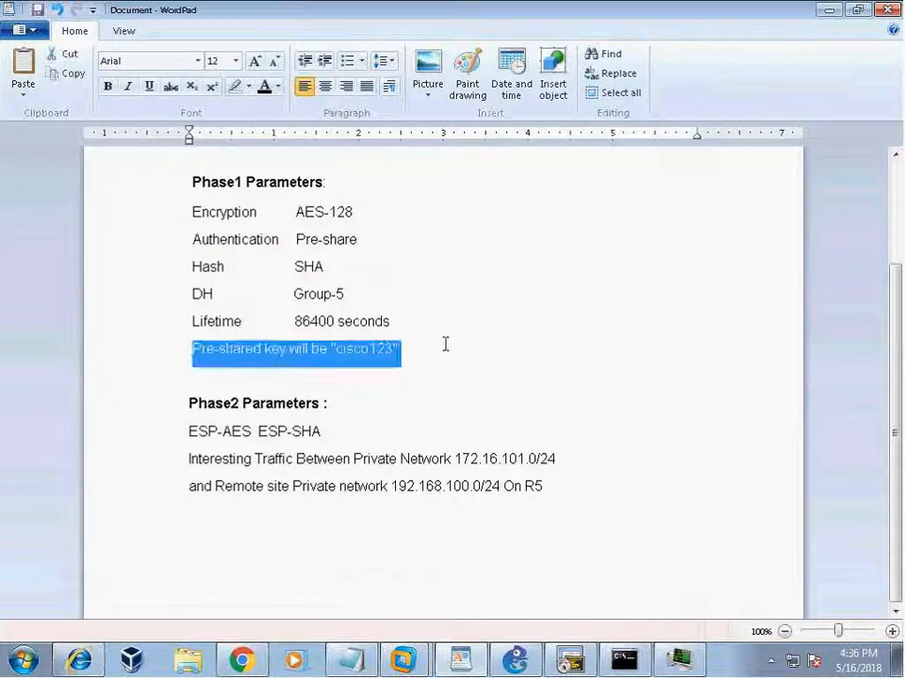
left_click(449, 404)
left_click(182, 410)
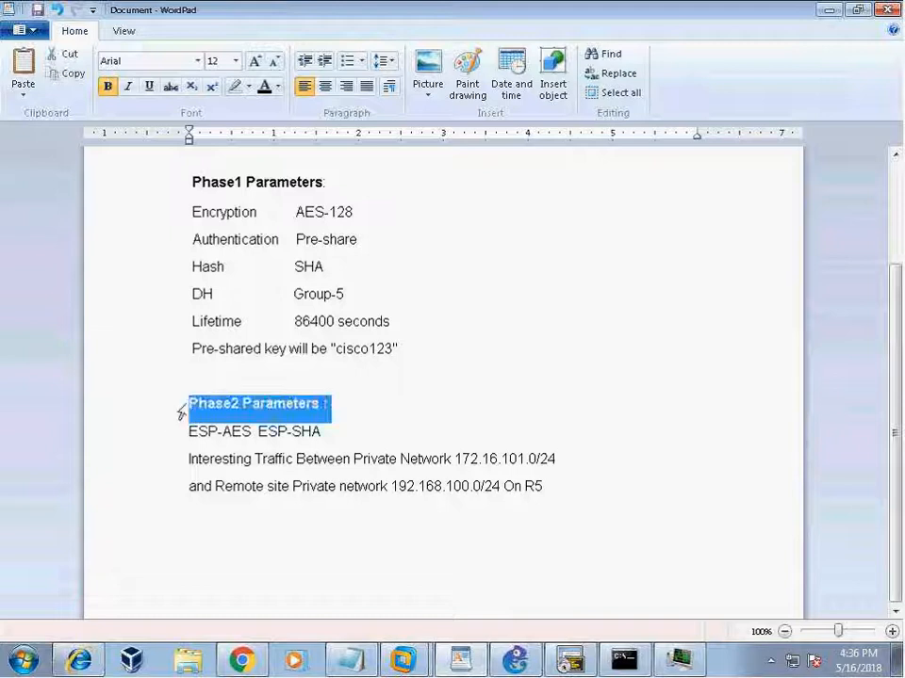
left_click(572, 664)
left_click_drag(381, 60, 469, 79)
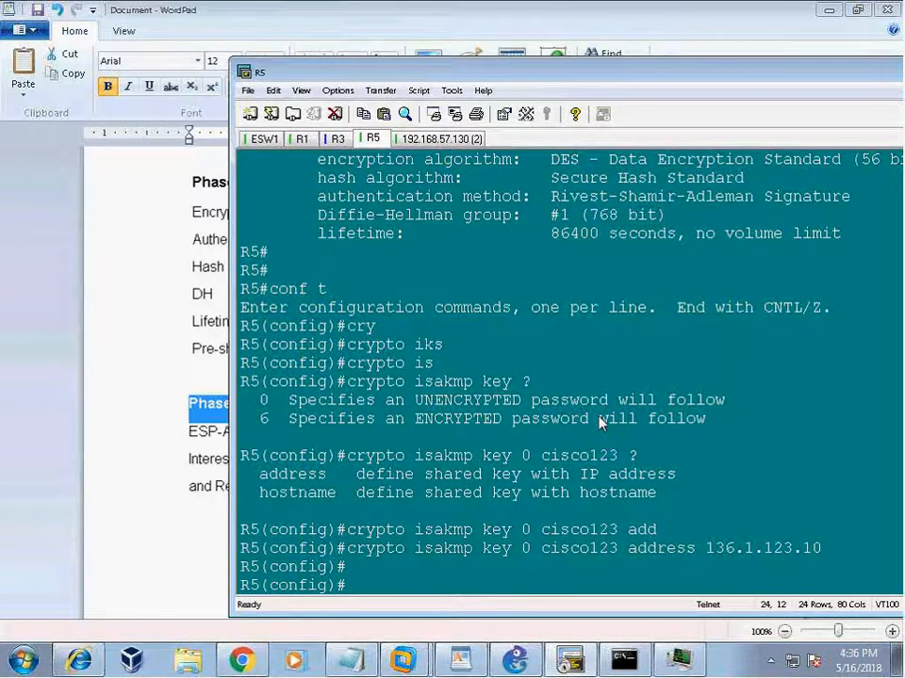
Start transform set TSET and review the available transforms, including esp-aes and esp-sha-hmac.
type("cry")
key("Tab")
type("ips")
key("Tab")
type("?")
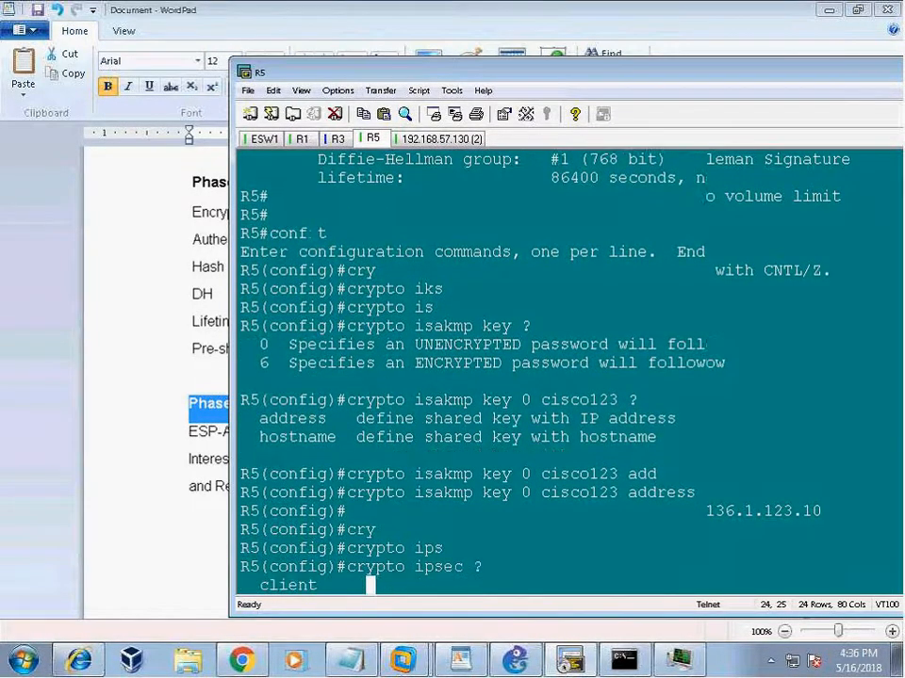
type("tr")
key("Tab")
type("?")
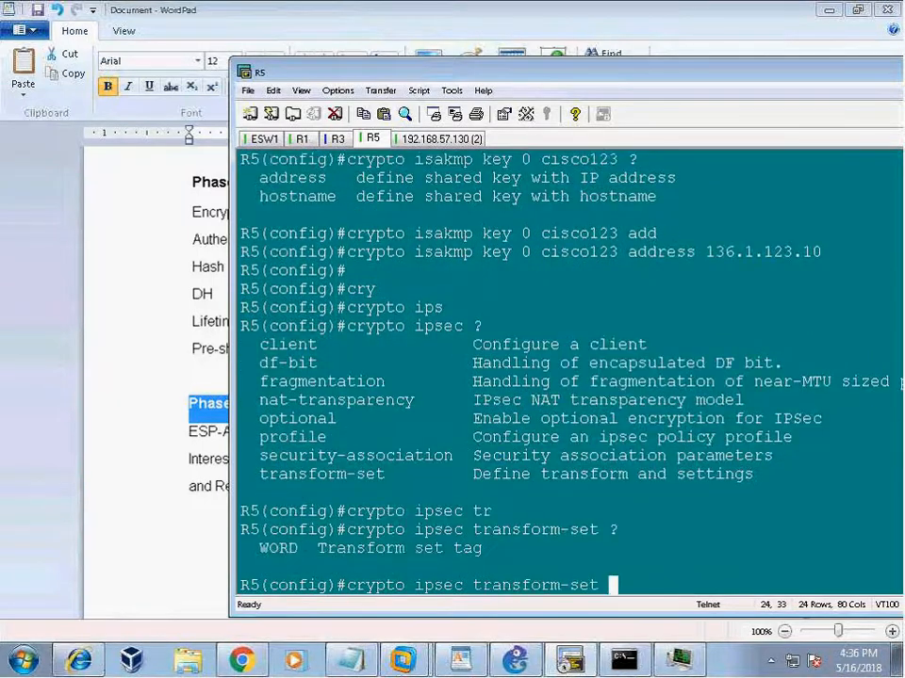
type("TSET")
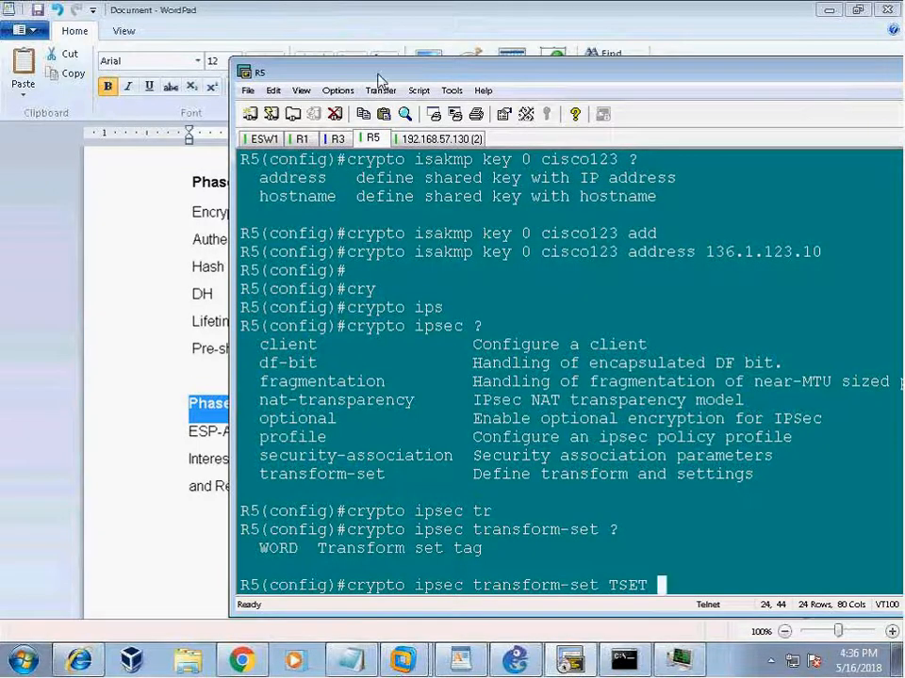
left_click_drag(363, 75, 259, 58)
type("?")
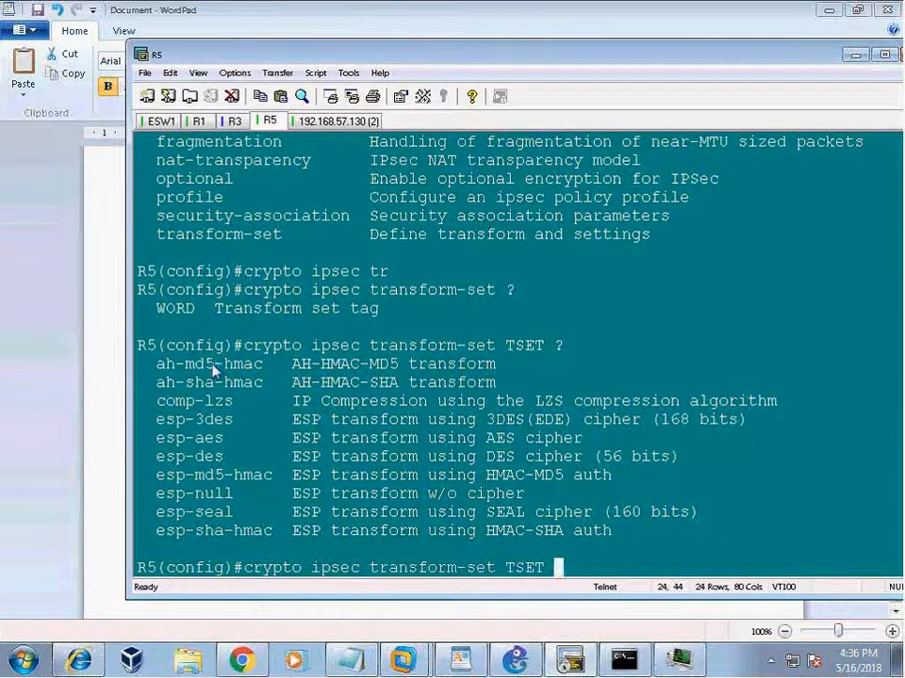
left_click_drag(149, 365, 557, 386)
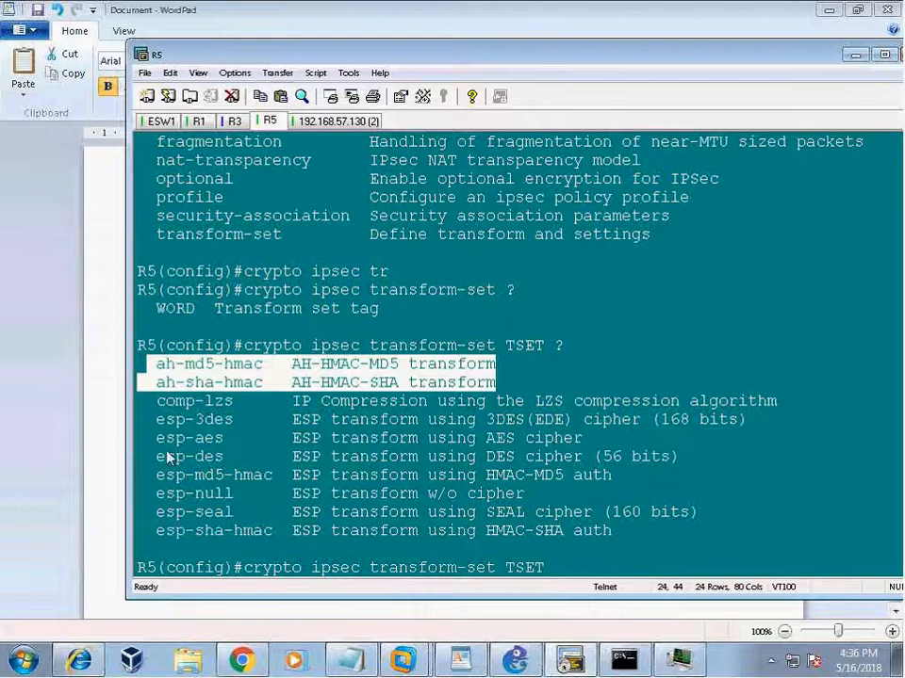
left_click_drag(139, 438, 319, 439)
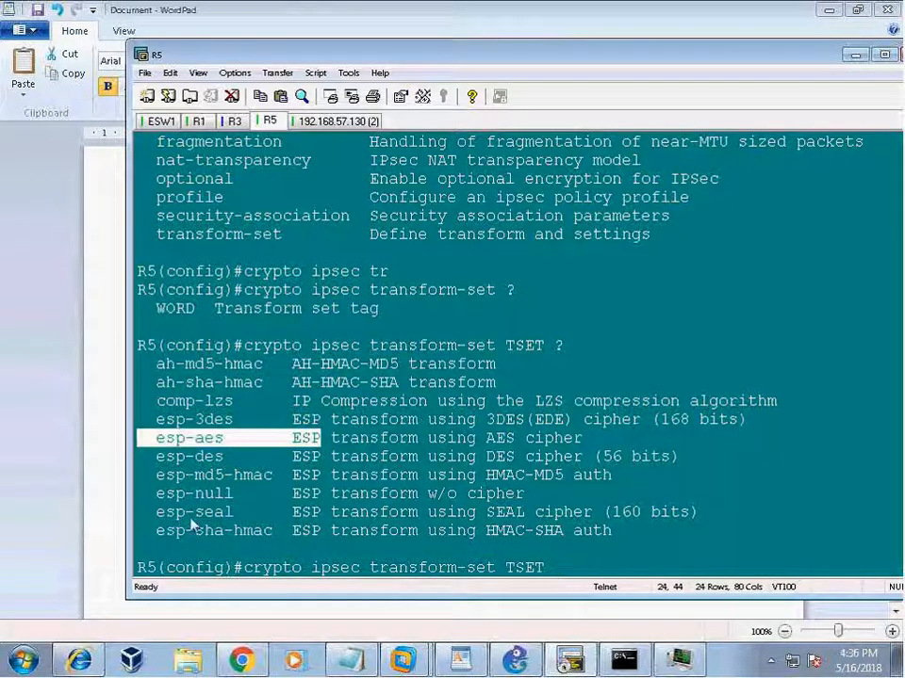
left_click_drag(156, 530, 311, 533)
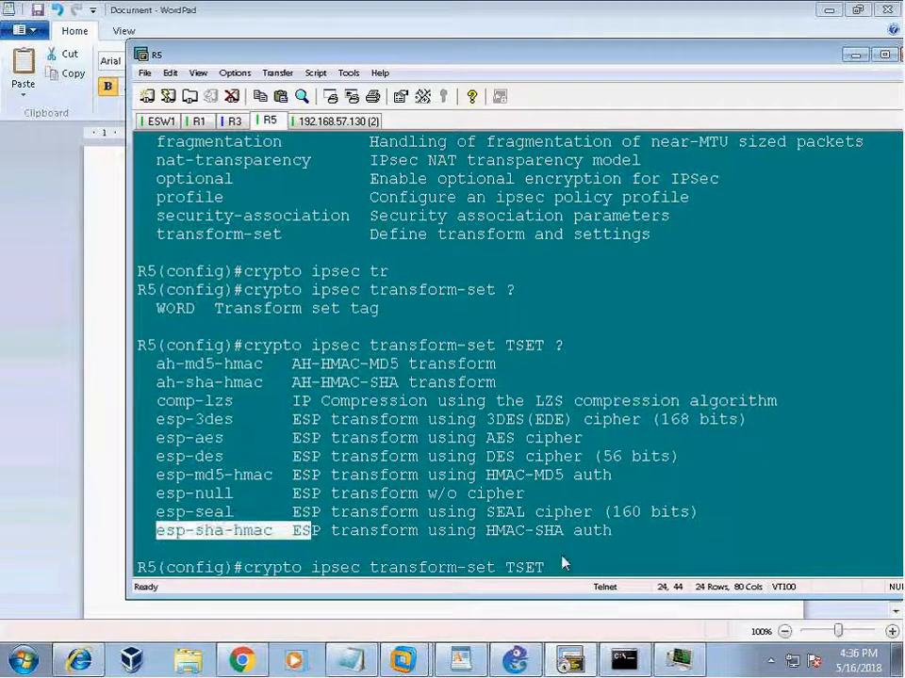
left_click(798, 390)
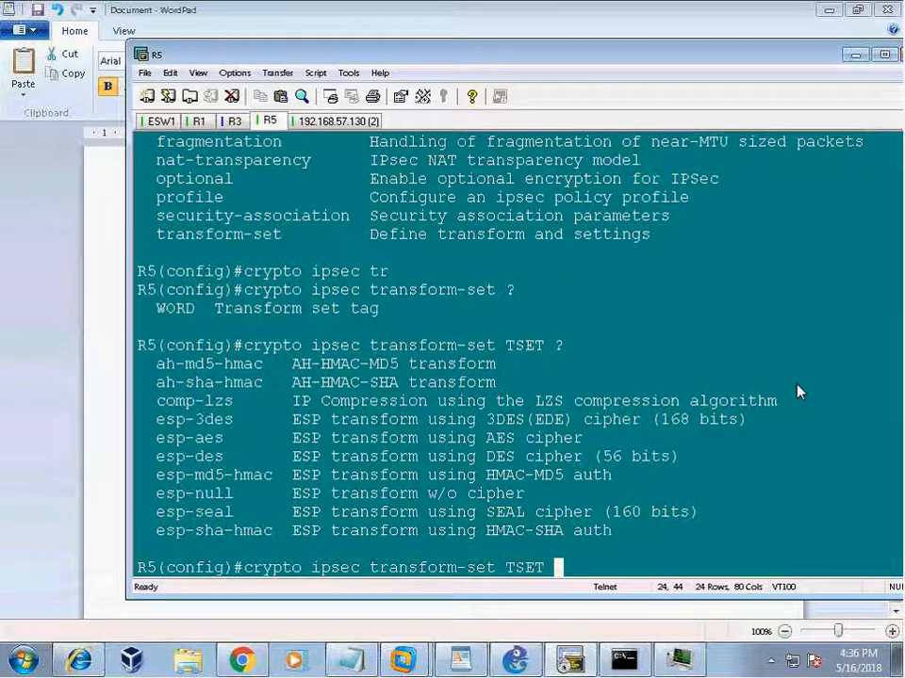
Create transform set TSET with esp-aes and esp-sha-hmac.
type("es")
key("Tab")
type("a")
key("Tab")
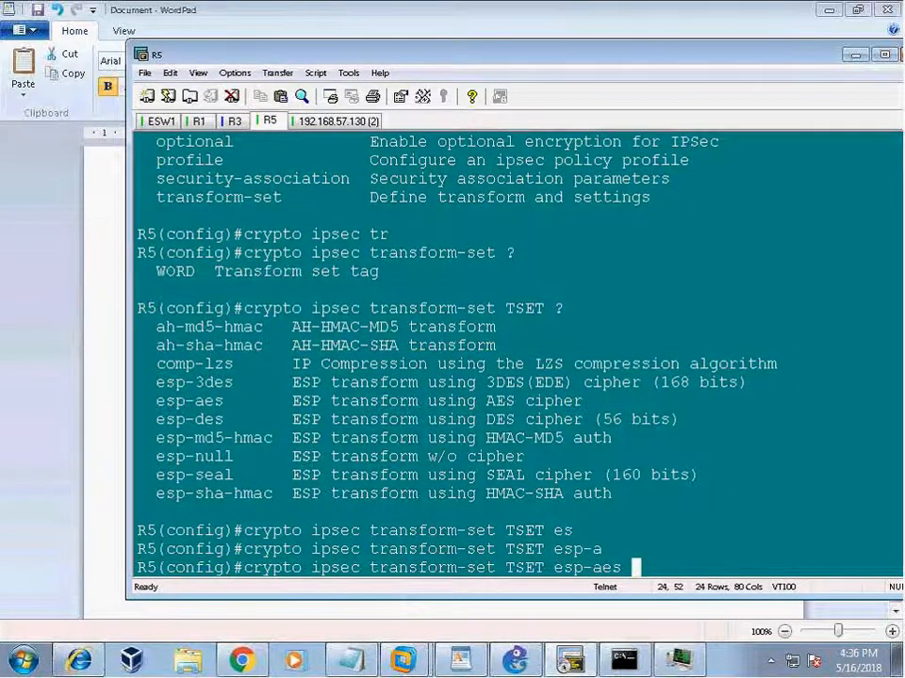
type("es")
key("Tab")
type("sh")
key("Tab")
key("Return")
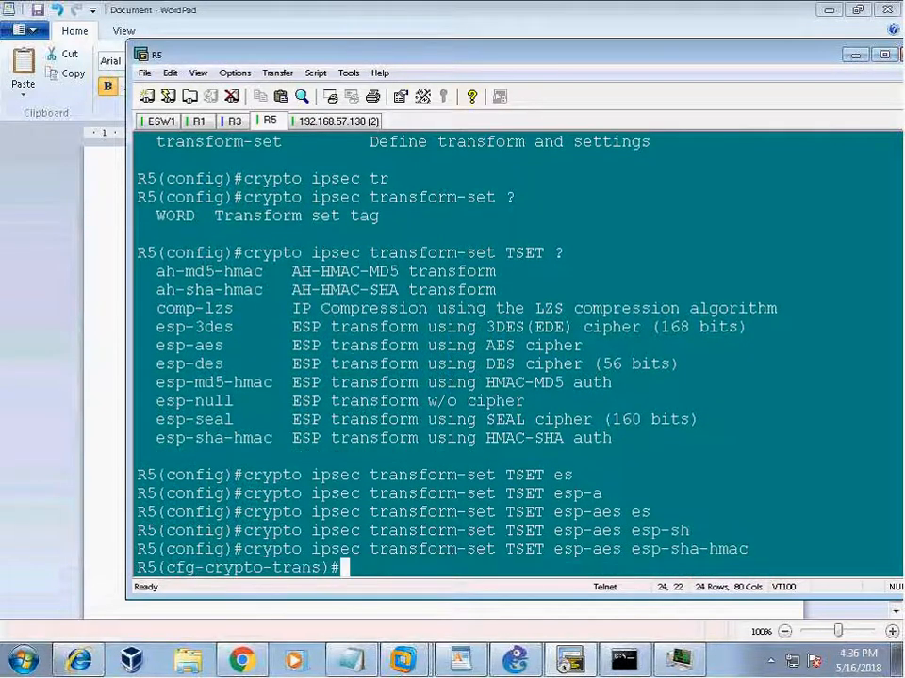
Check the transform set mode options with mode ?, then exit to global configuration.
type("exi")
key("BackSpace")
key("BackSpace")
key("BackSpace")
type("mo")
key("Tab")
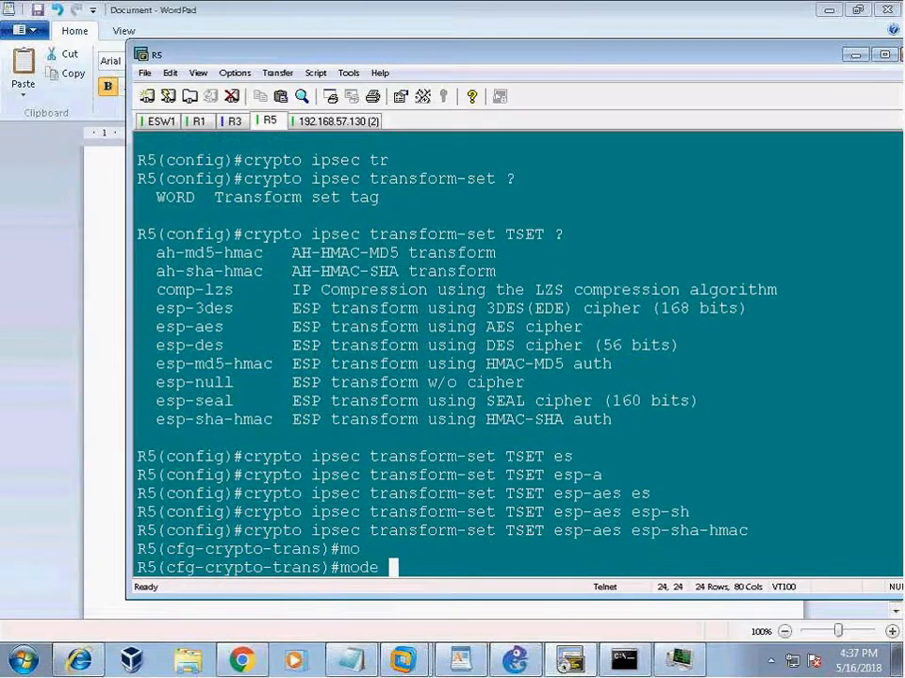
type("?")
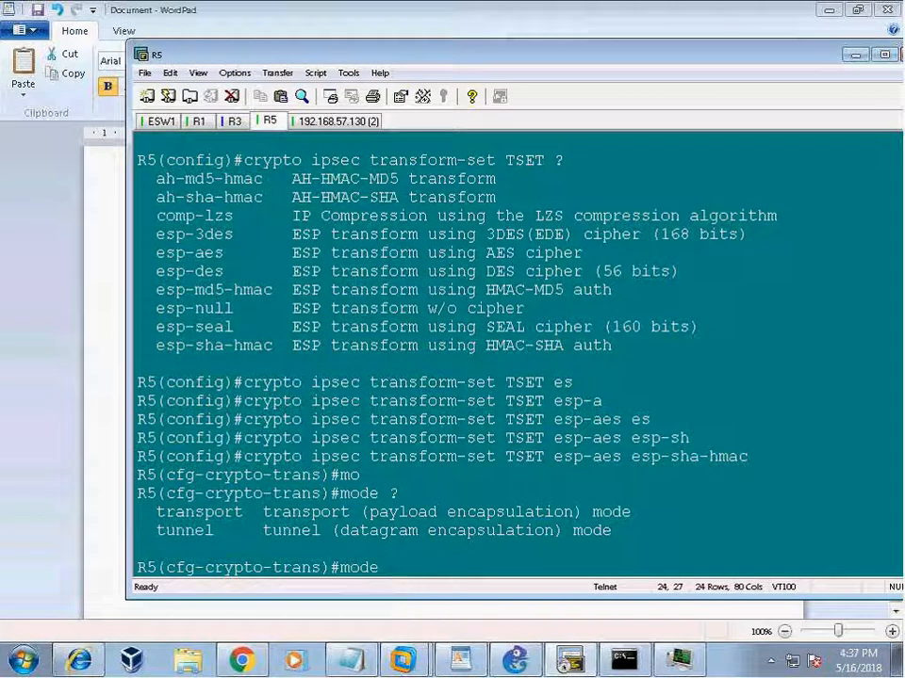
key("BackSpace")
key("BackSpace")
key("BackSpace")
key("BackSpace")
key("BackSpace")
type("exit")
key("Return")
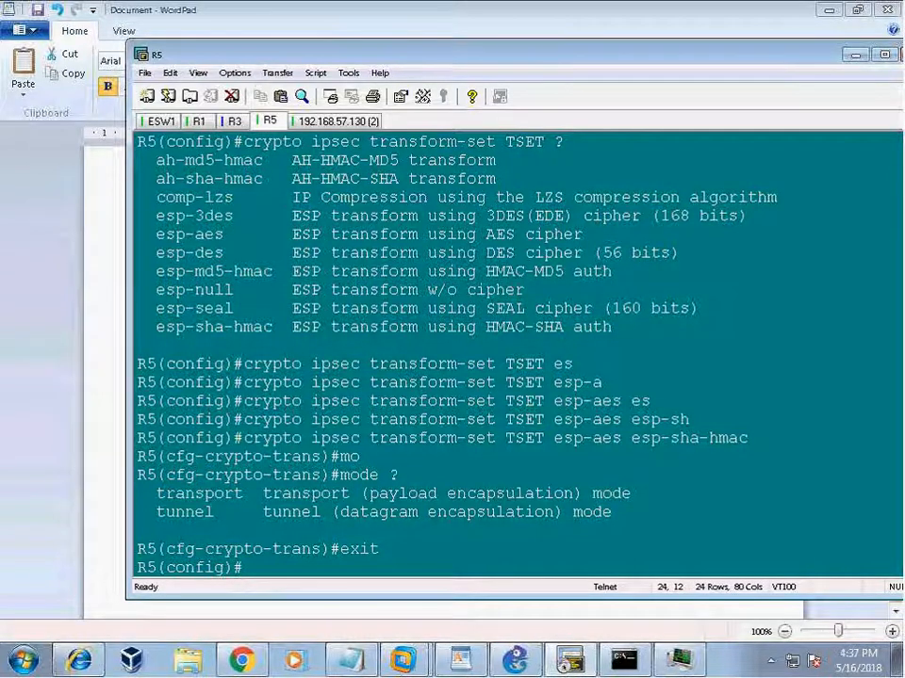
Create an extended IP access list named VPN on R5.
type("ip acce")
key("Tab")
type("e")
key("Tab")
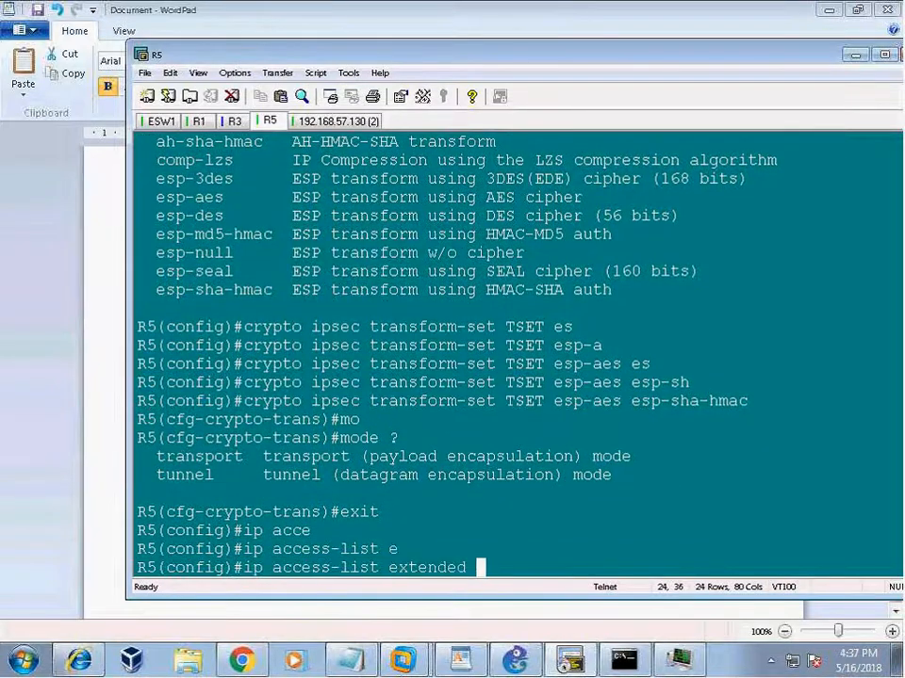
type("VPN")
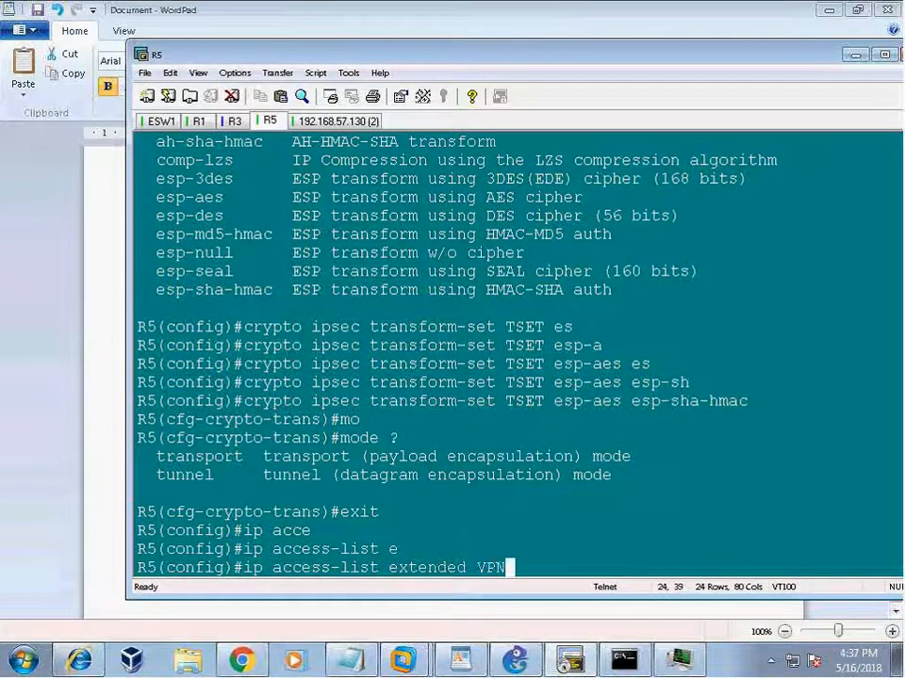
key("Return")
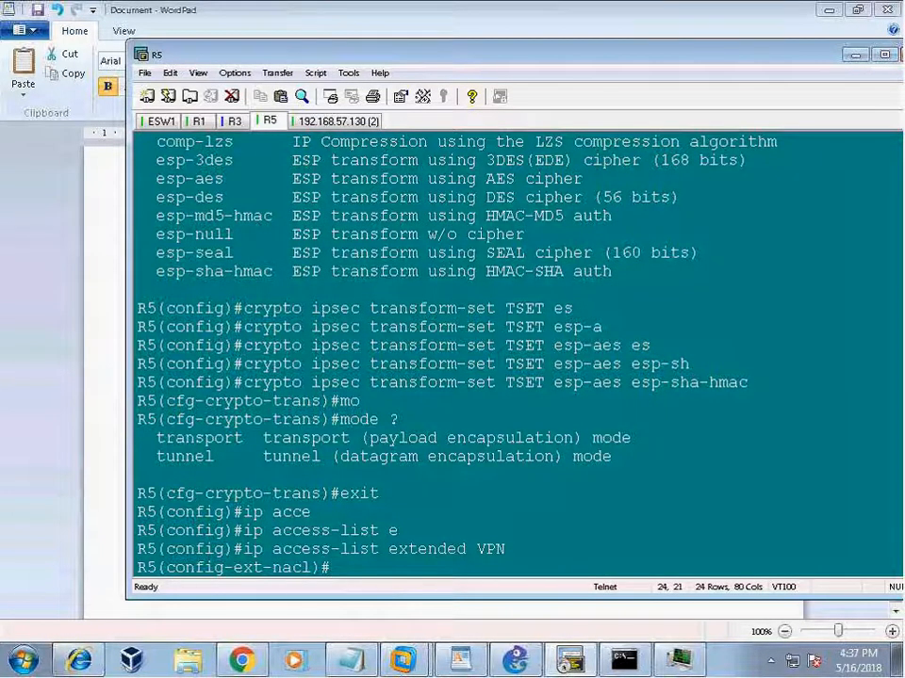
Add the rule 'permit ip 192.168.100.0 0.0.0.255 172.16.101.0 0.0.0.255'.
type("per")
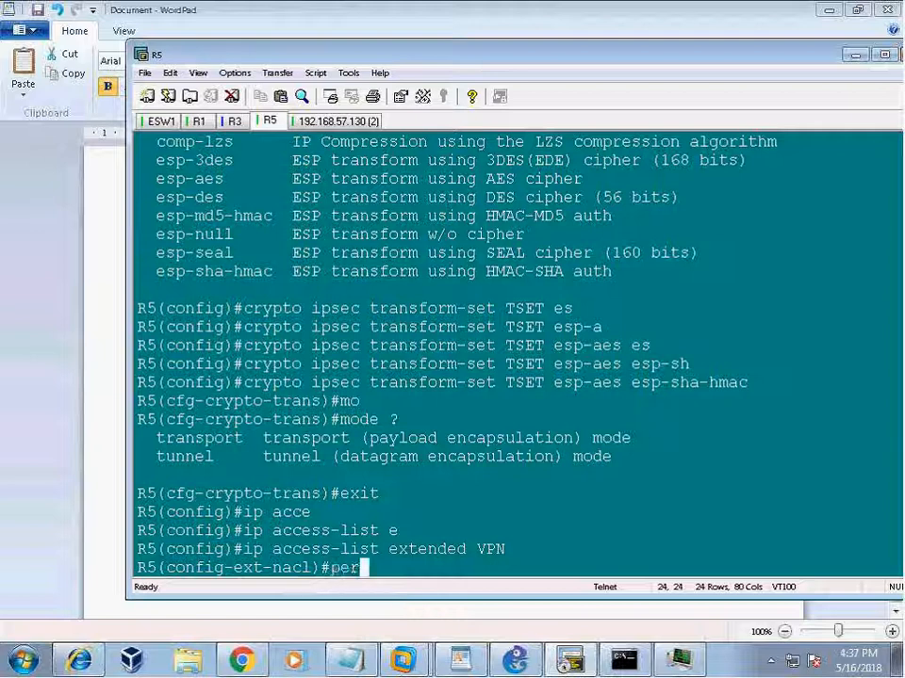
key("Tab")
type("ip ")
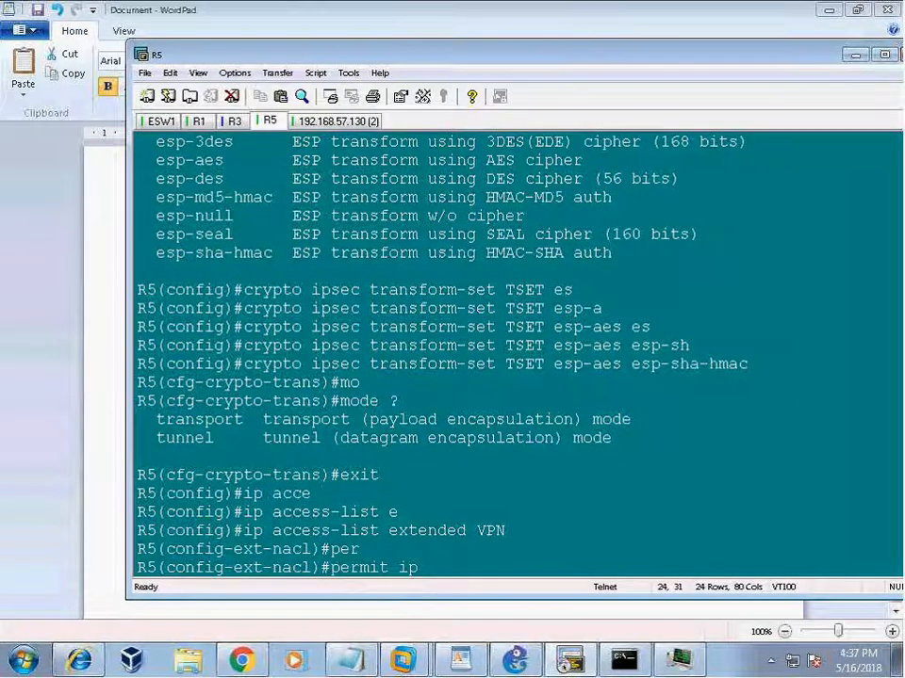
type("192.168")
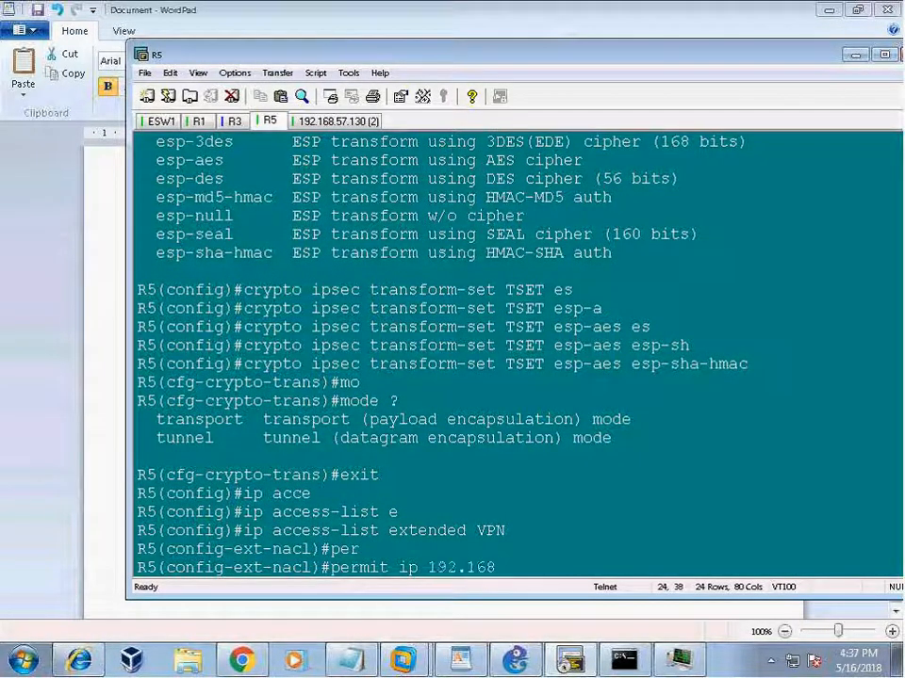
type(".100.0 0.0.")
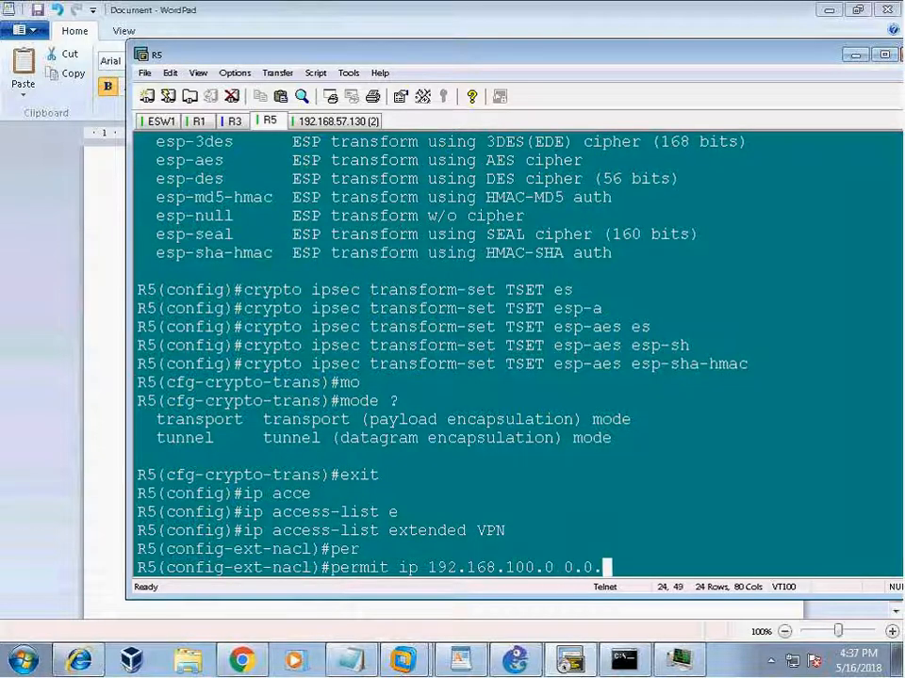
type("0.255 172")
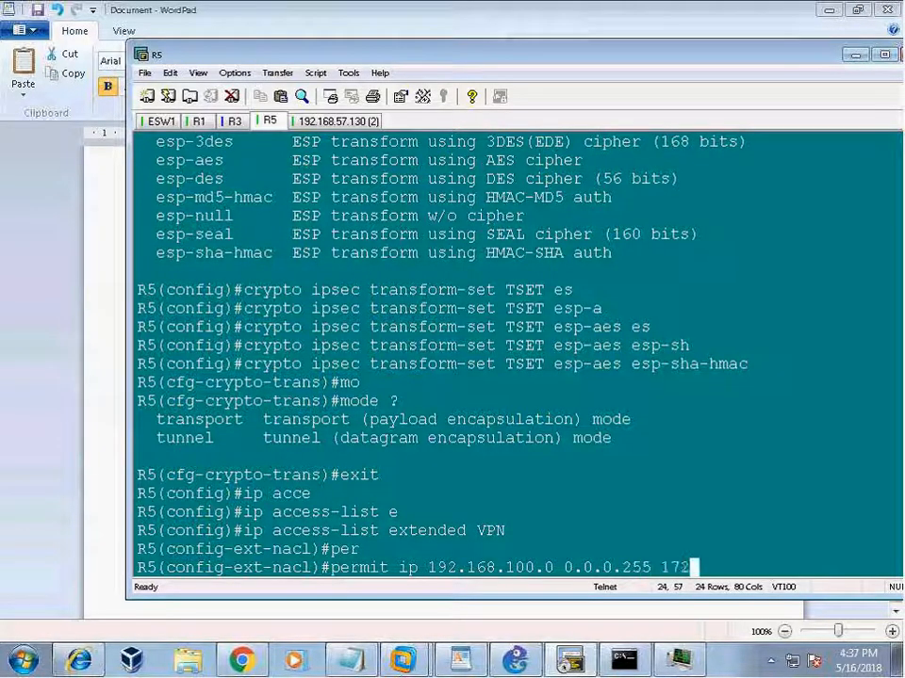
type(".16.10")
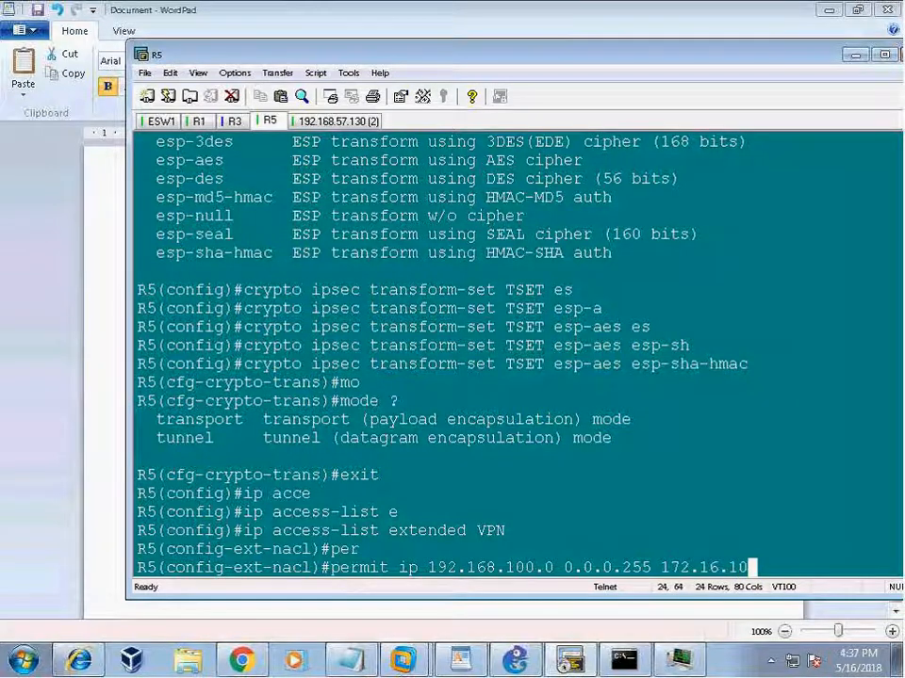
type("1.0 0.0.0.255")
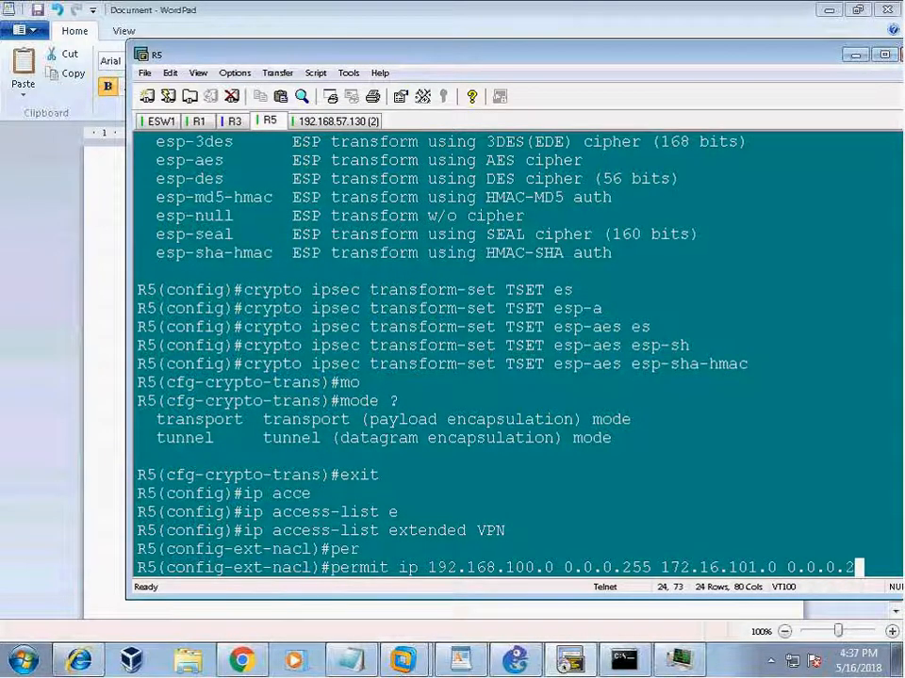
key("Return")
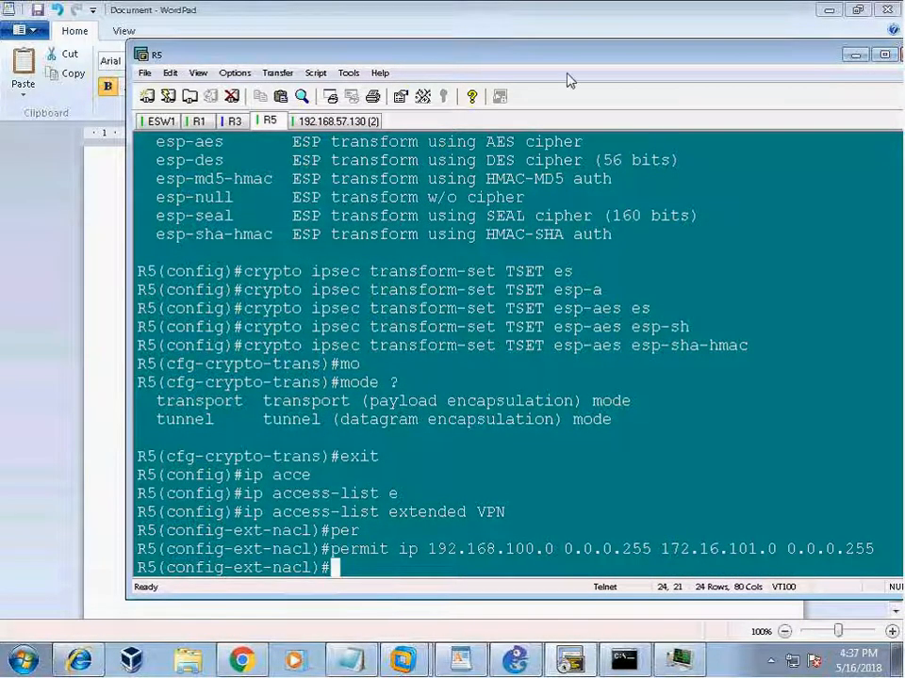
Highlight the rule's ip protocol, 192.168.100.0 source and 172.16.101.0 destination networks.
left_click_drag(377, 57, 316, 59)
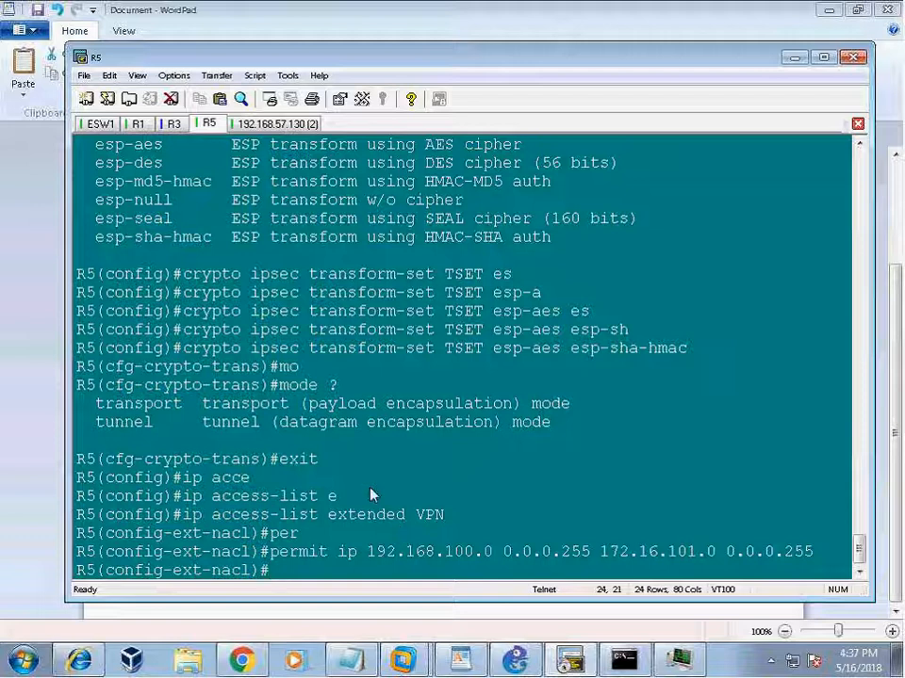
left_click_drag(513, 562, 801, 570)
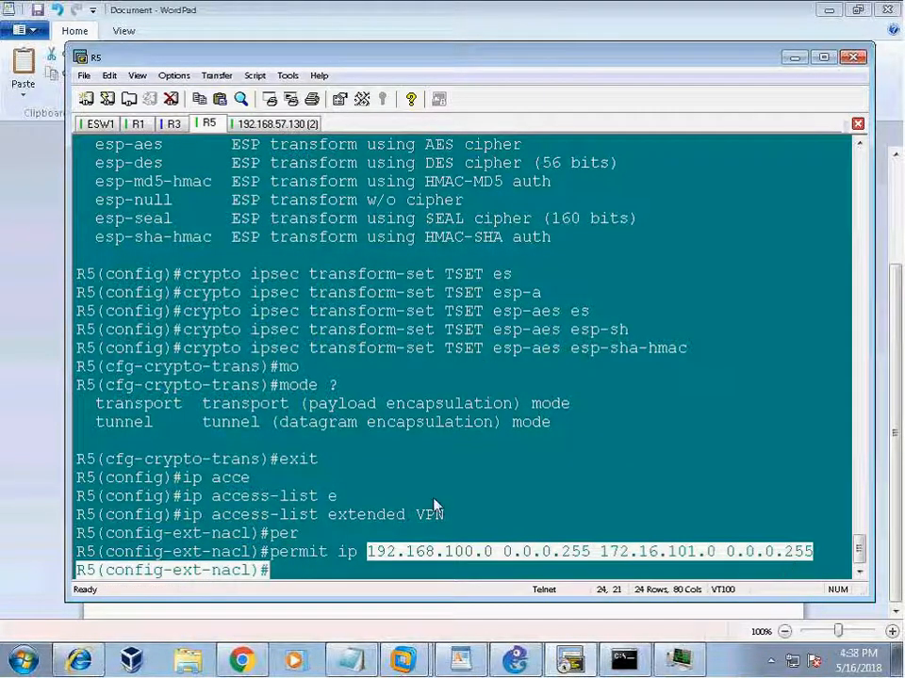
left_click_drag(368, 551, 509, 562)
left_click_drag(601, 554, 716, 556)
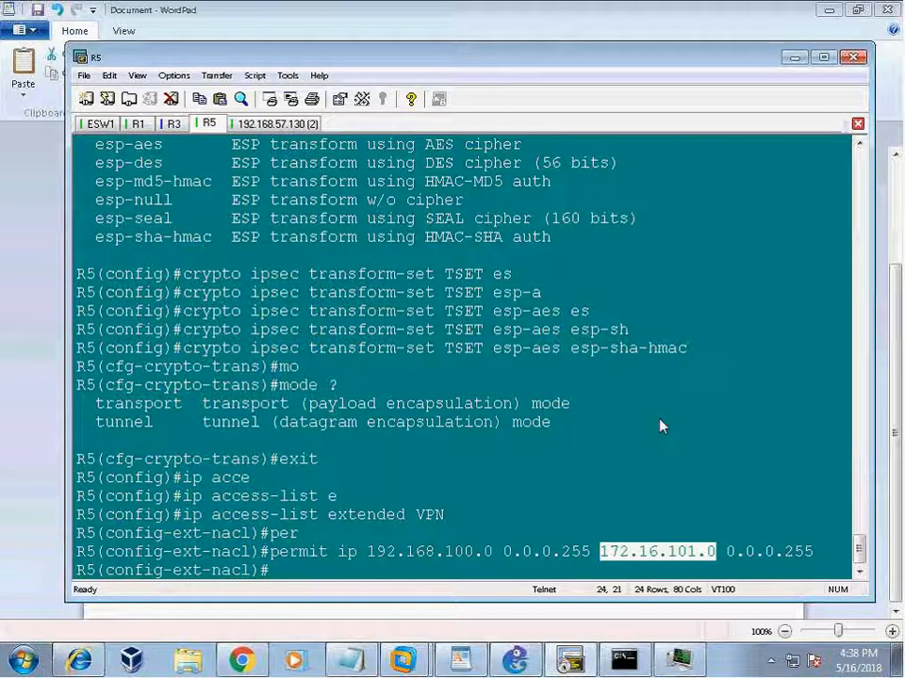
left_click(518, 433)
double_click(348, 553)
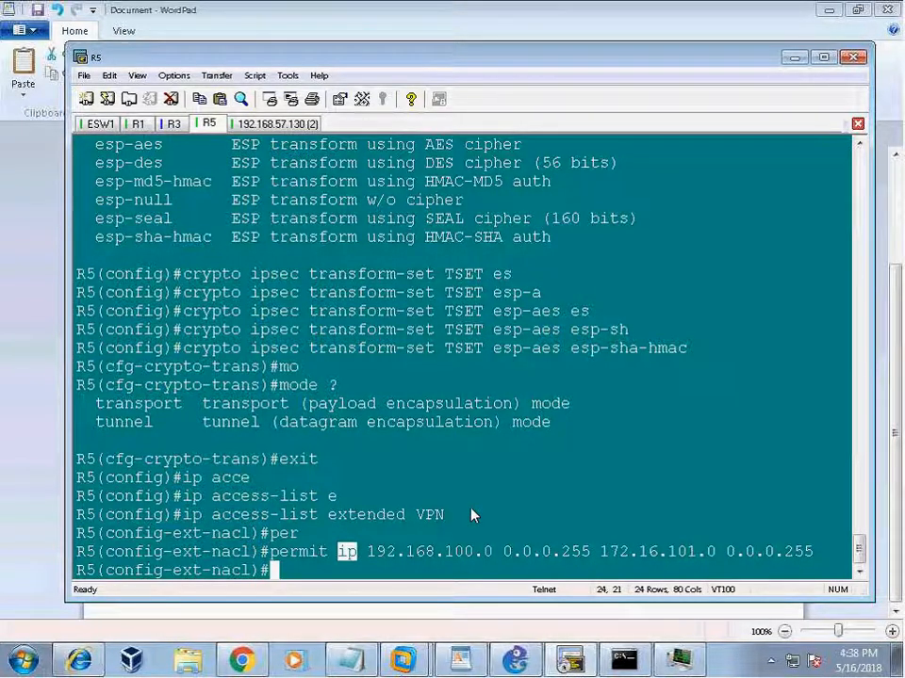
left_click(562, 518)
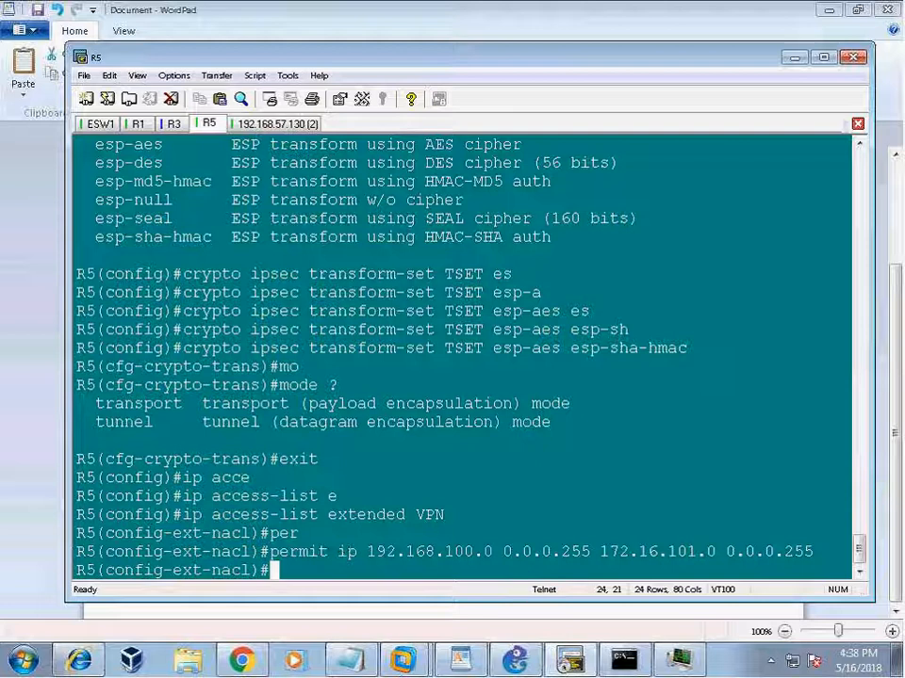
left_click_drag(599, 552, 726, 563)
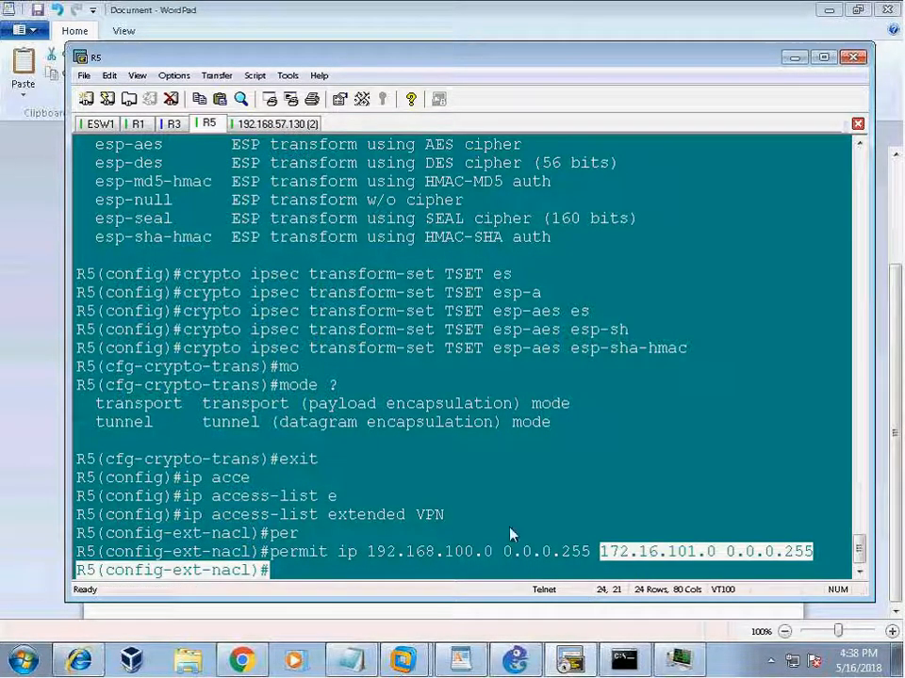
left_click_drag(367, 558, 502, 570)
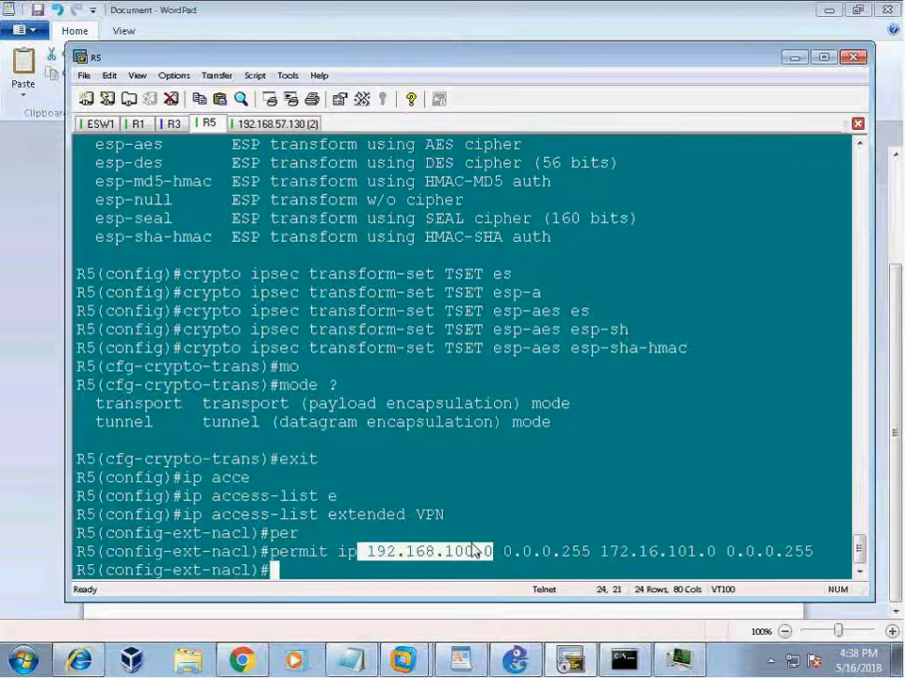
double_click(348, 553)
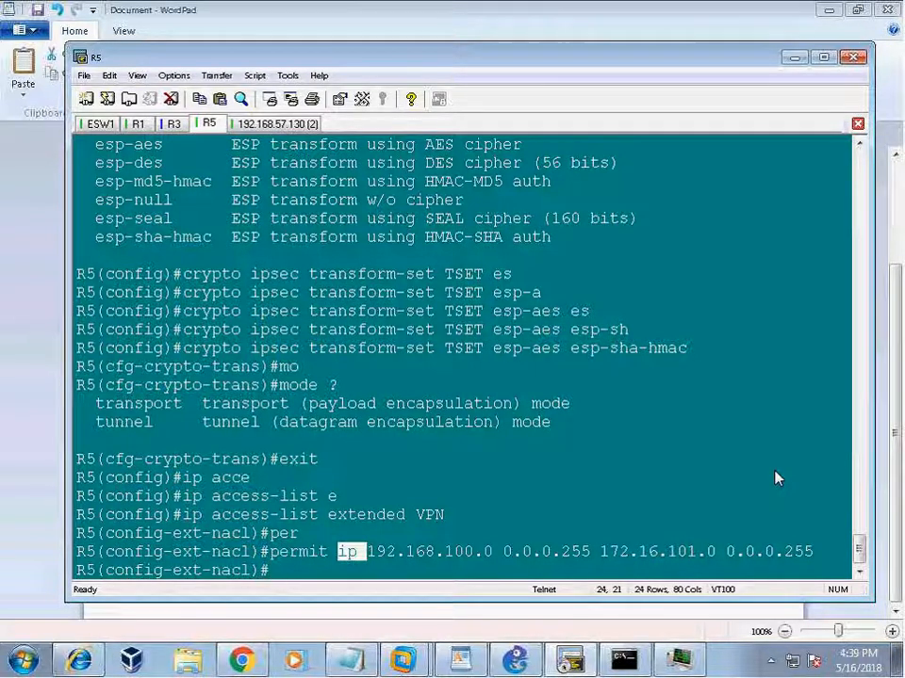
left_click(596, 462)
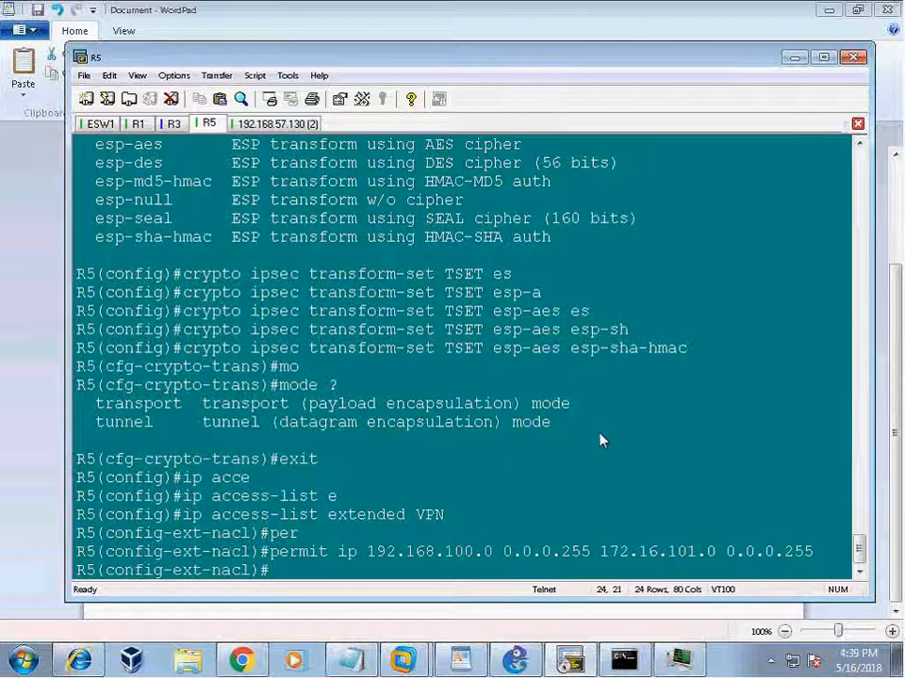
double_click(341, 553)
Exit the access list back to global configuration mode.
key("Return")
key("Return")
key("Return")
type("exit")
key("Return")
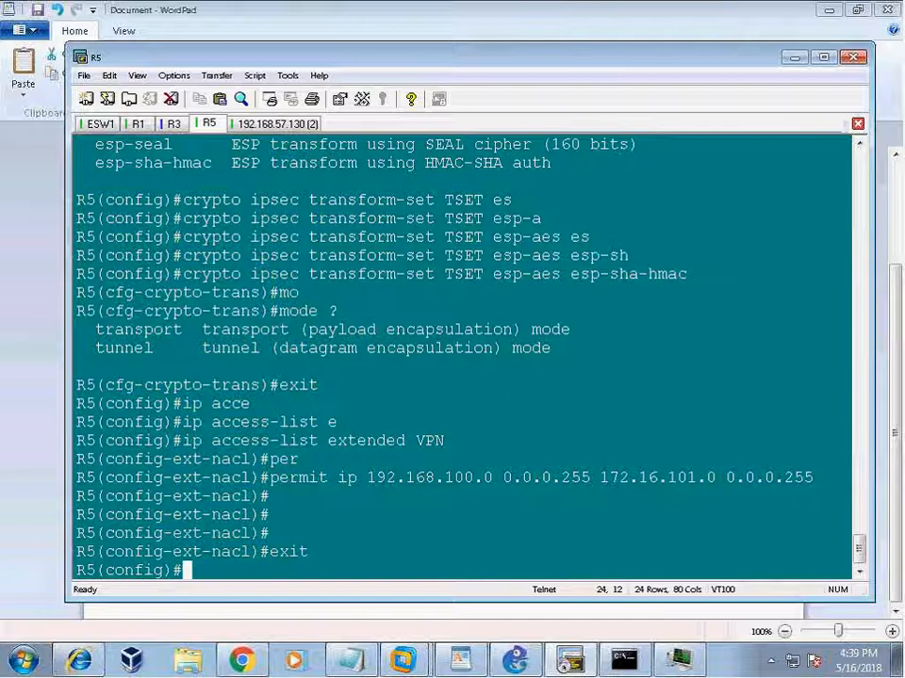
key("Return")
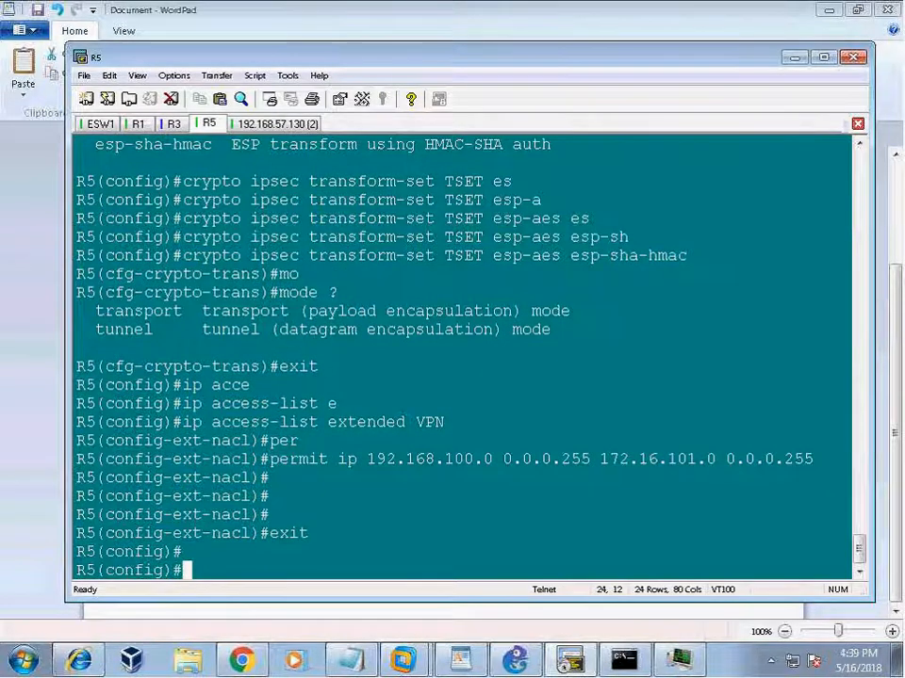
Create crypto map VPN entry 1 of type ipsec-isakmp.
type("cry")
key("Tab")
type("ma")
key("Tab")
type("VPN 1")
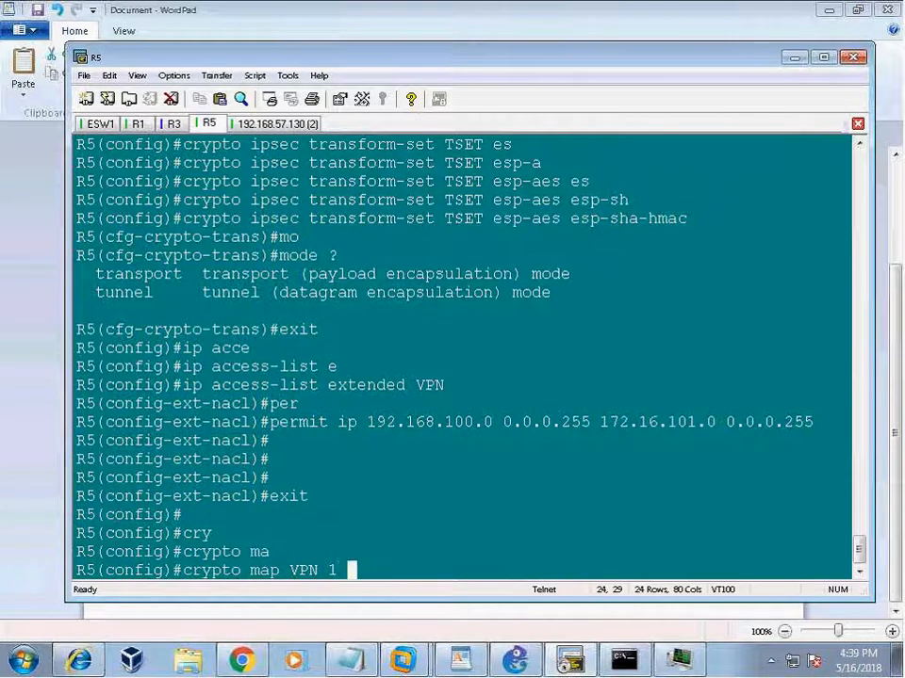
type(" ip")
key("Tab")
type("sec")
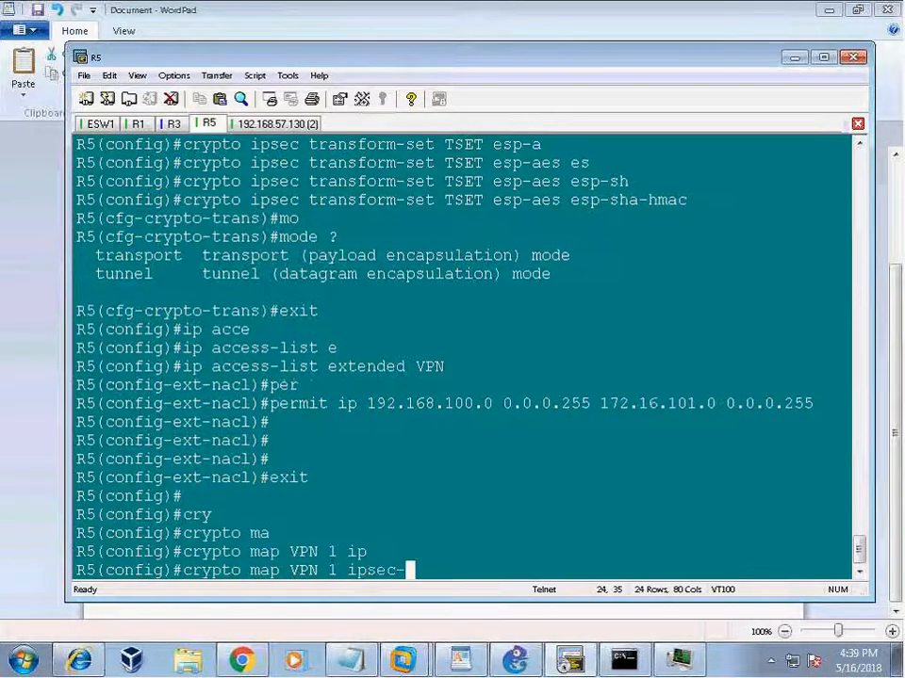
key("Tab")
type("-")
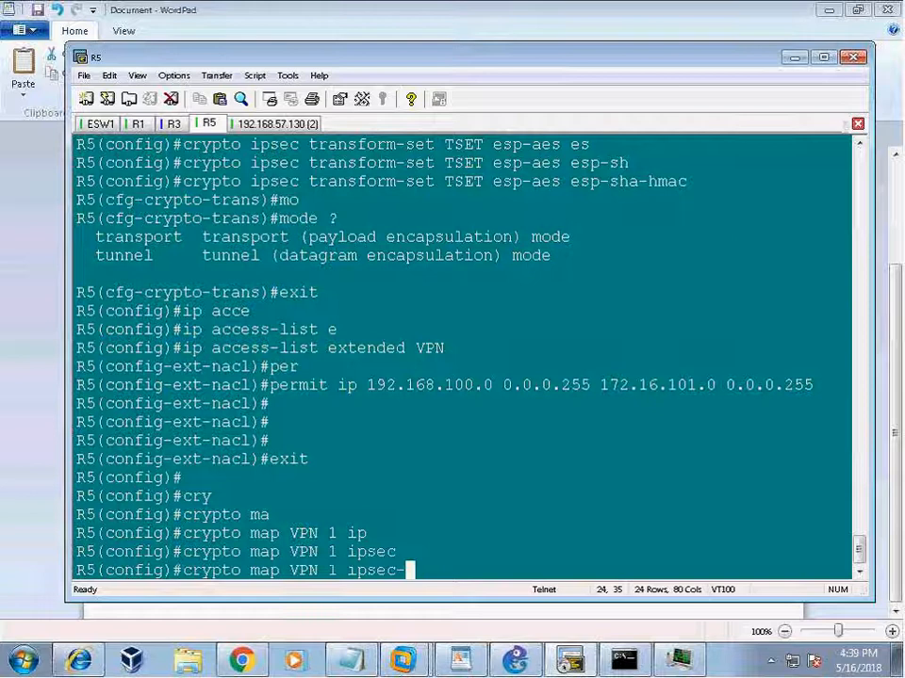
type("is")
key("Tab")
key("Return")
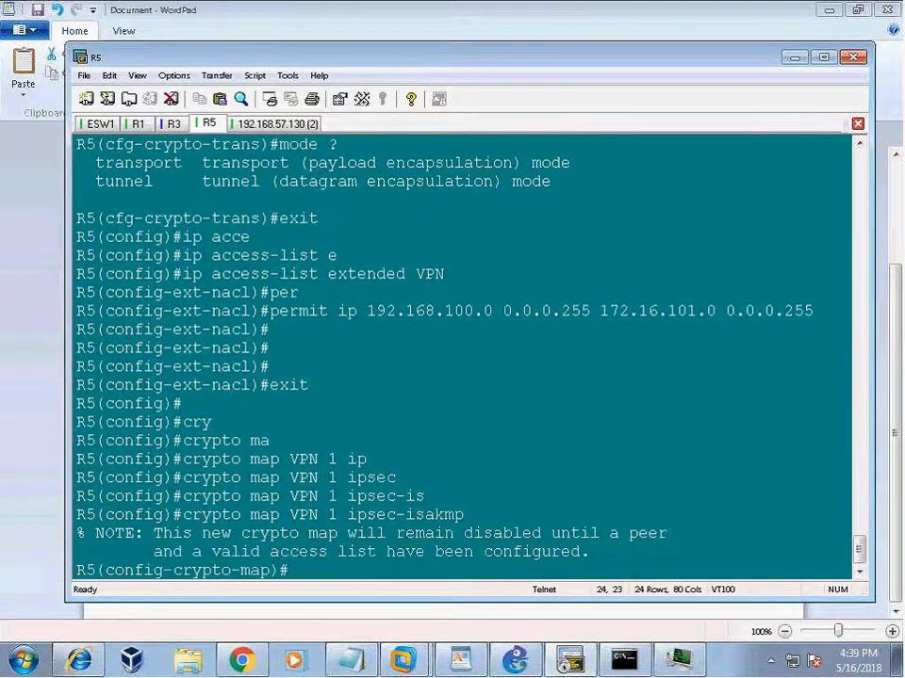
Set the crypto map peer to 136.1.123.10 and transform set to TSET.
type("set pee")
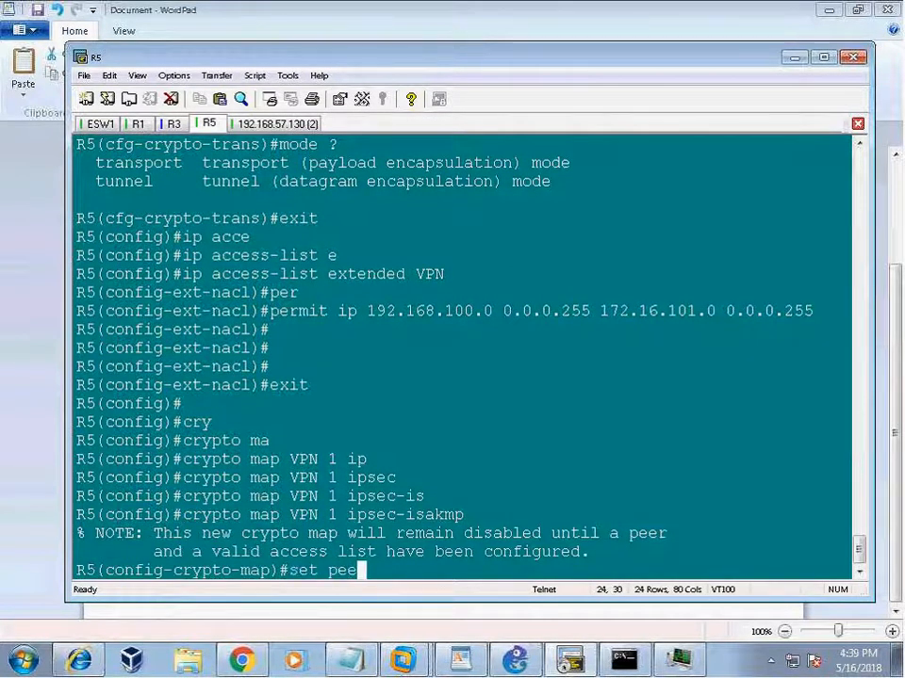
key("Tab")
type("136.1.123.10")
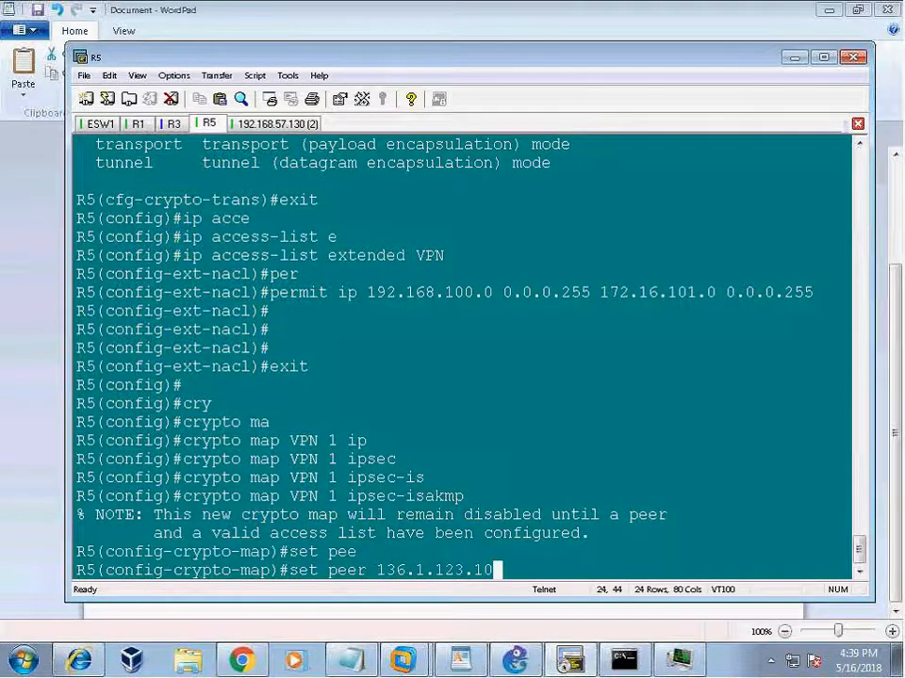
key("Return")
type("set tr")
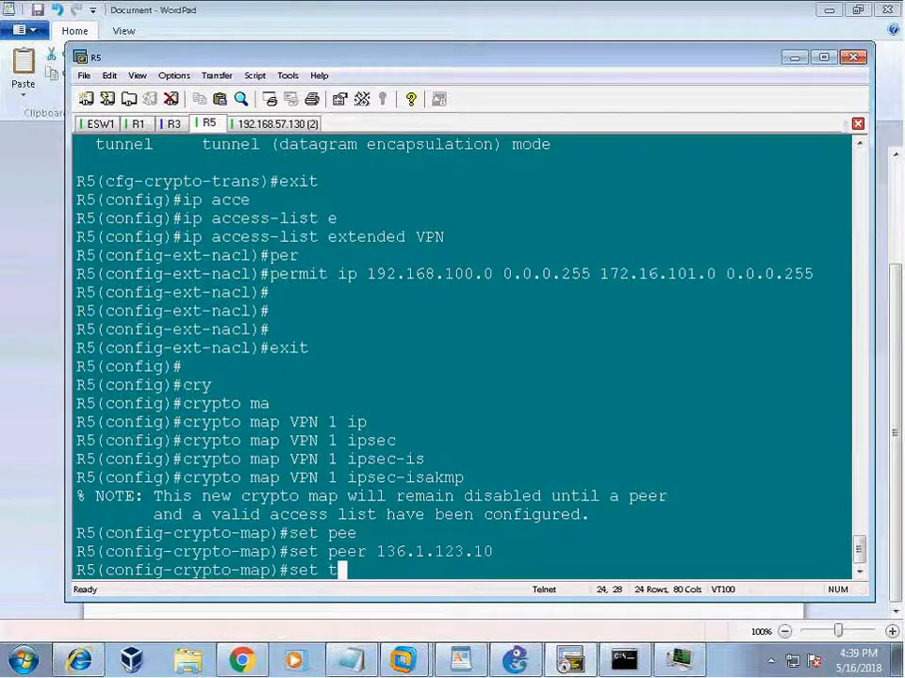
key("Return")
type("TSET")
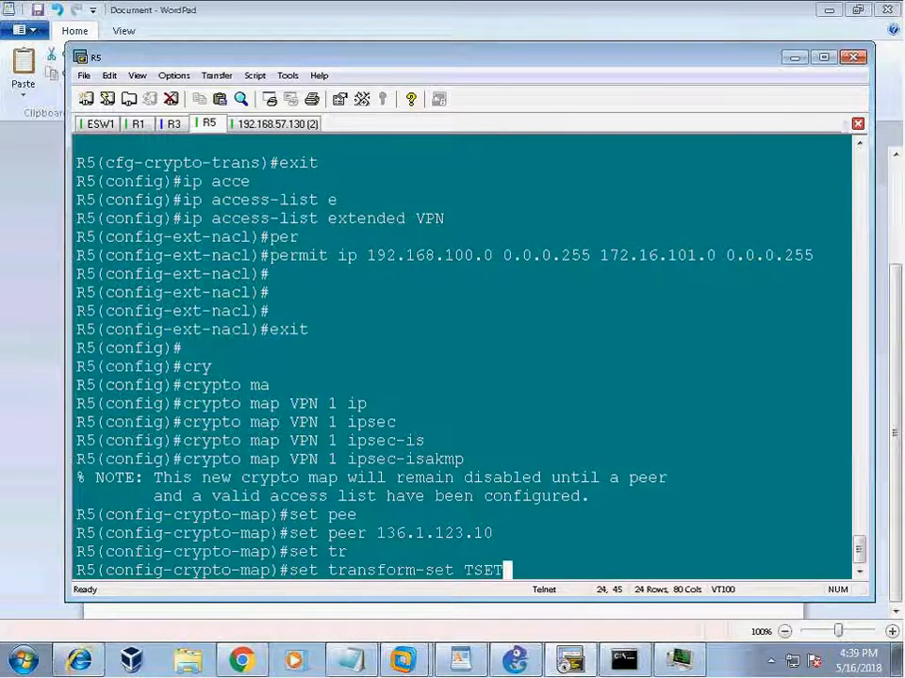
key("Return")
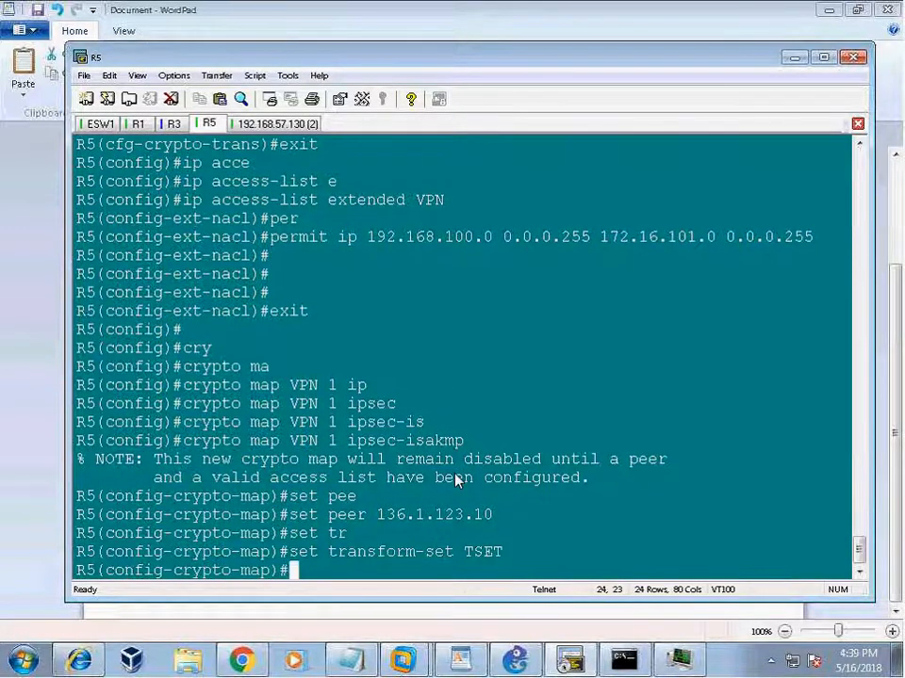
Begin entering the 'match address' command in the crypto map.
type("mat")
key("Tab")
type("ad")
key("Tab")
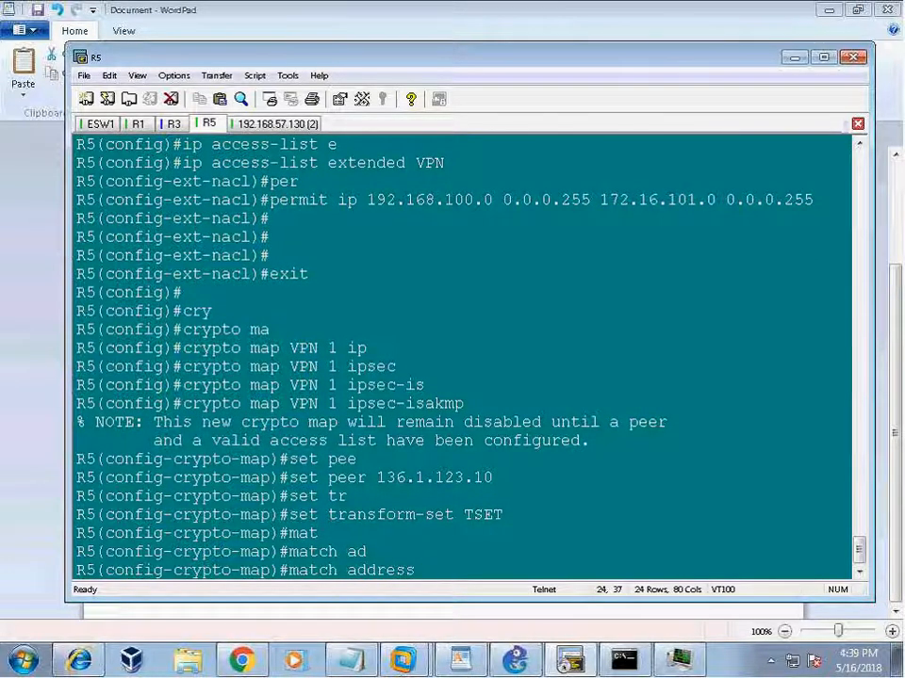
Match the crypto map to access list VPN by copying and pasting its name.
left_click_drag(415, 164, 443, 167)
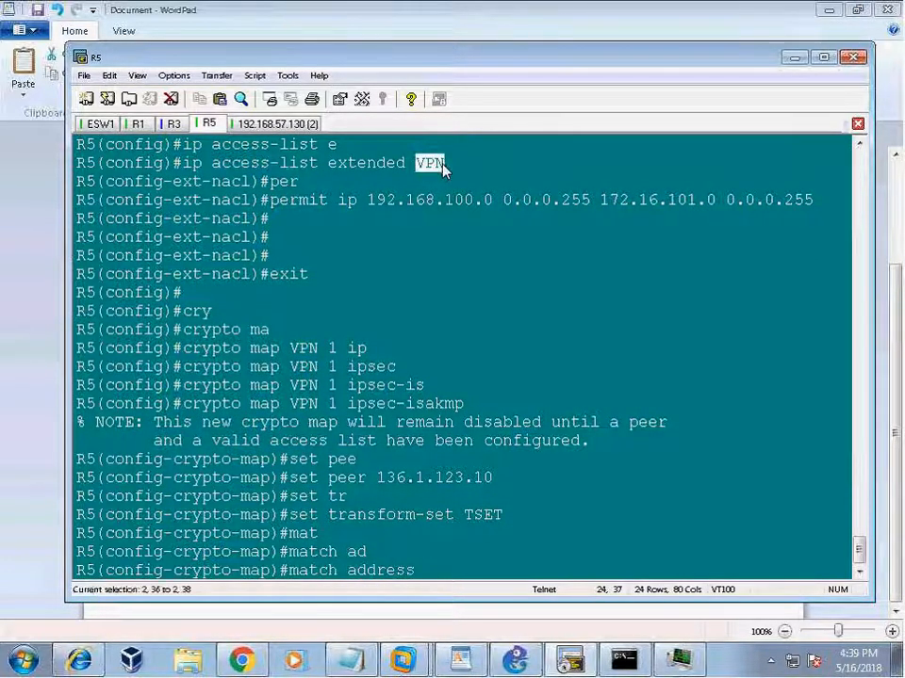
right_click(443, 168)
left_click(534, 215)
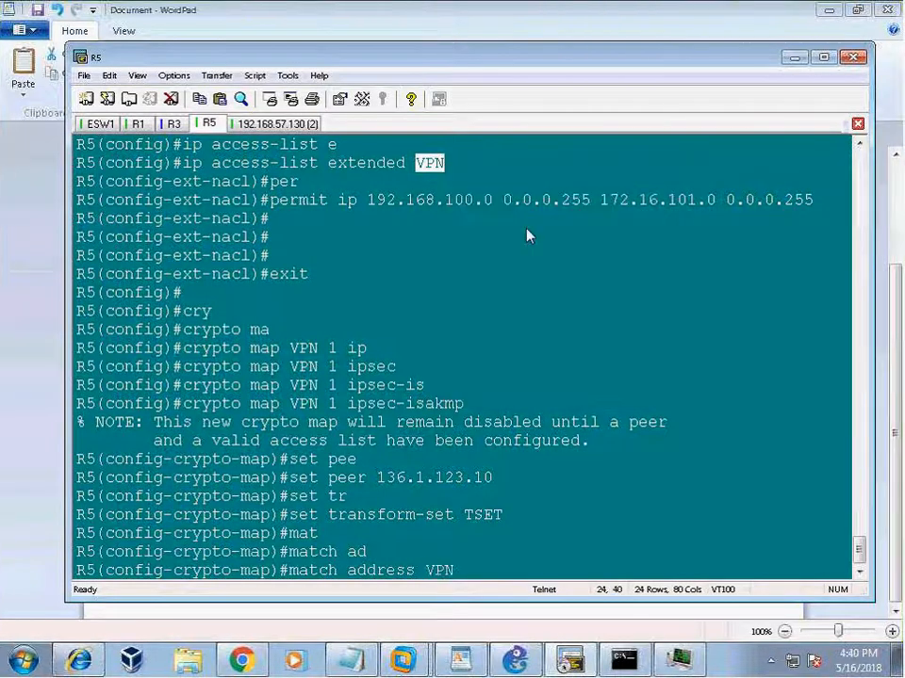
key("Return")
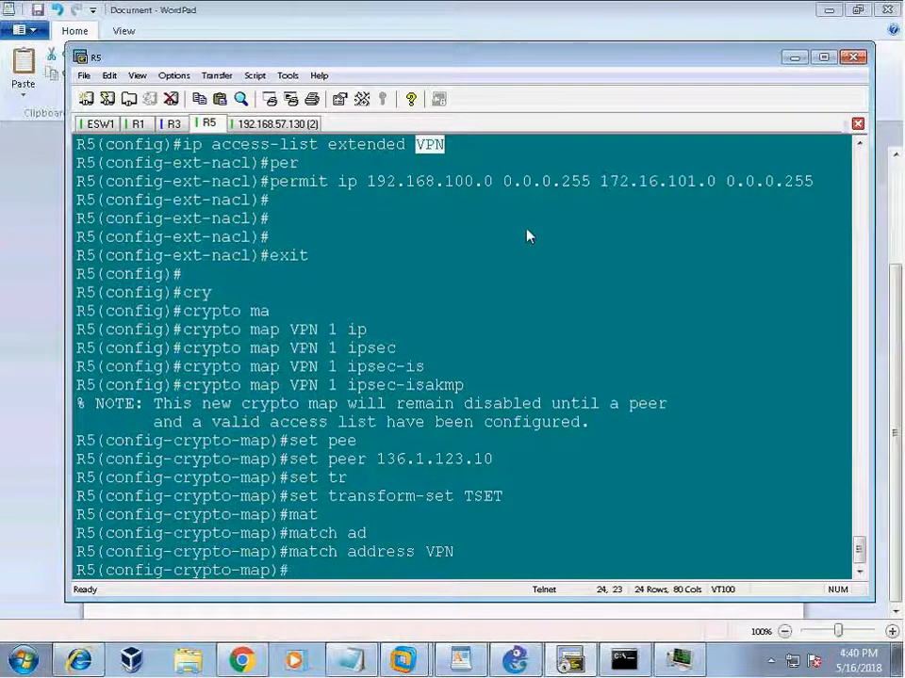
Run 'do sh ip int br' to list R5's interface addresses.
key("Return")
key("Return")
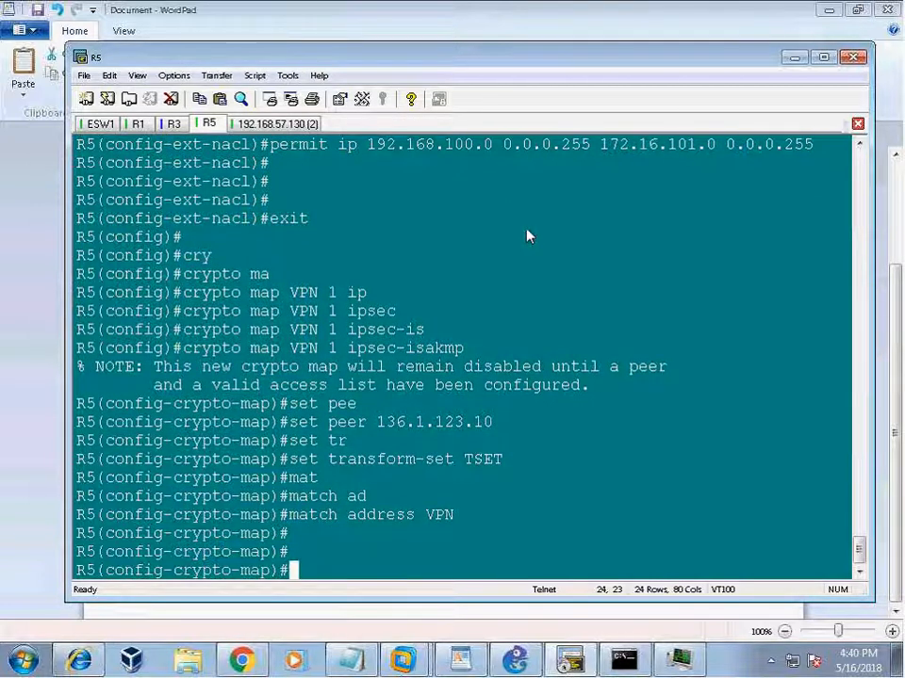
key("Return")
key("Return")
type("do sh ip int br")
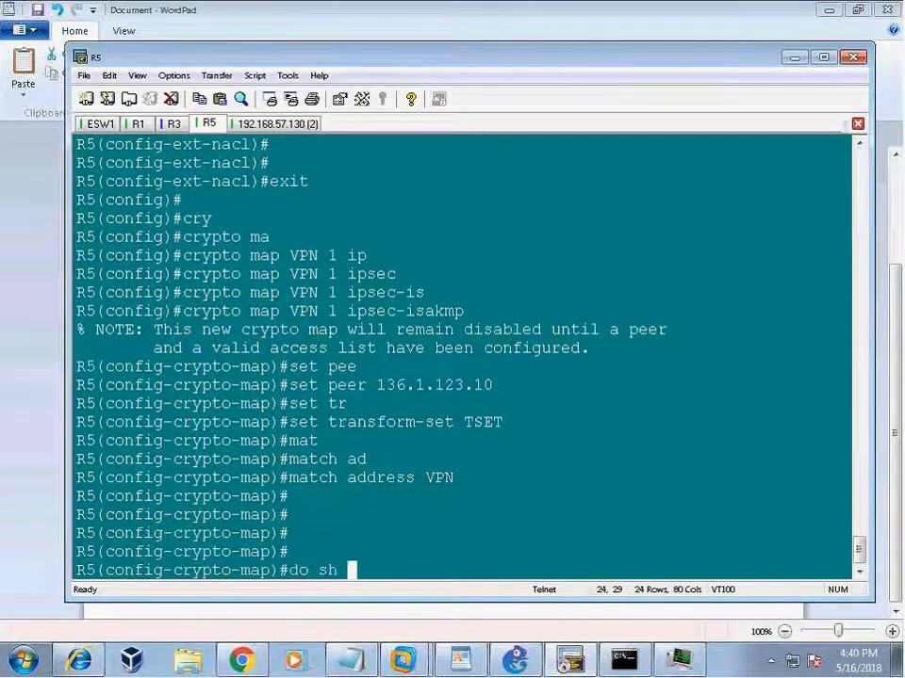
key("Return")
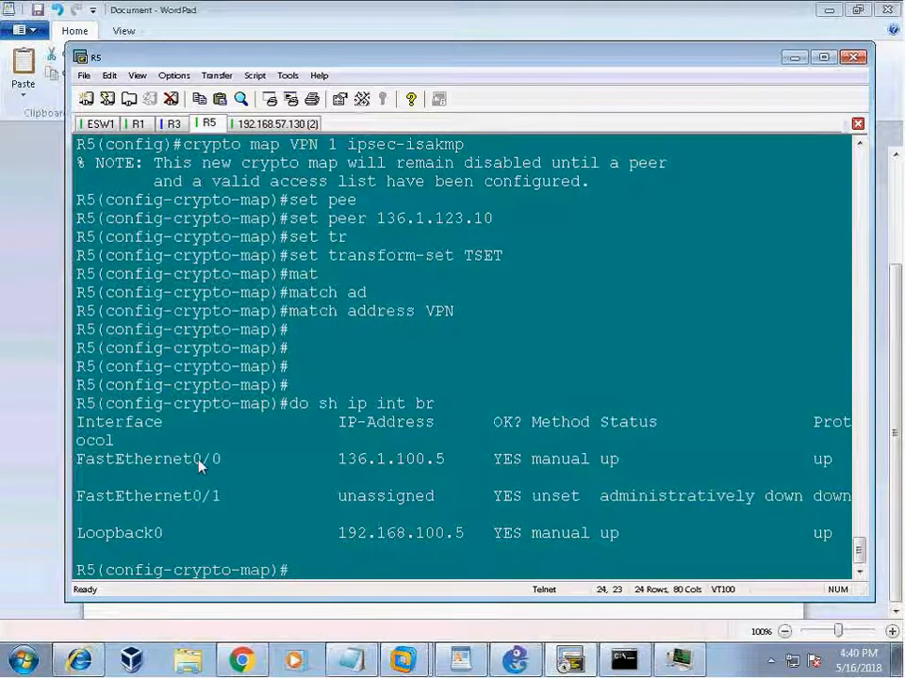
Enter configuration for FastEthernet0/0, the 136.1.100.5 interface.
left_click_drag(202, 461, 452, 461)
left_click(479, 369)
type("int fa0/0")
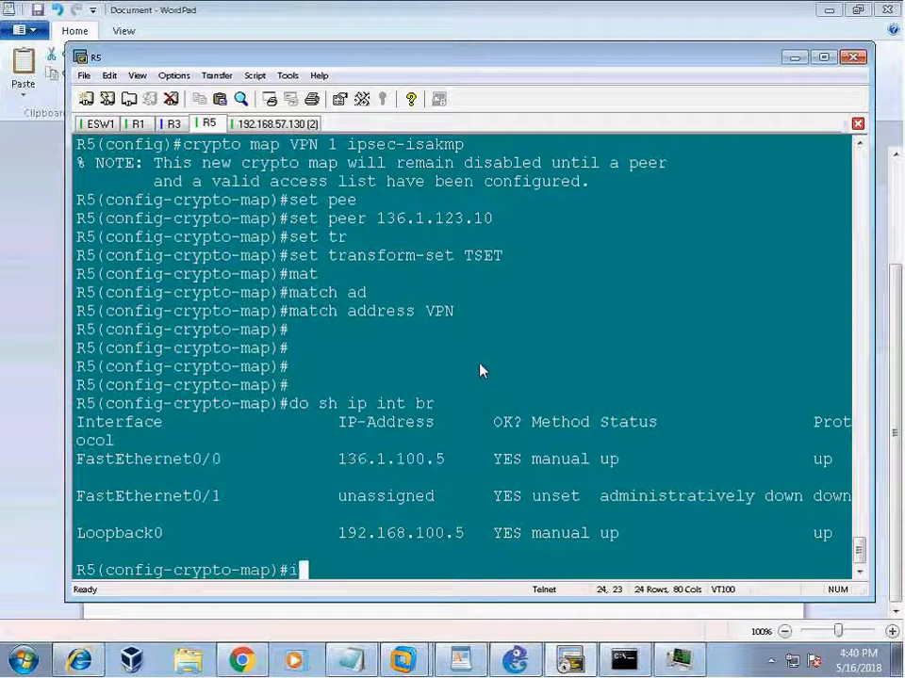
key("Return")
Apply crypto map VPN to FastEthernet0/0 and highlight the ISAKMP is ON log.
type("cr")
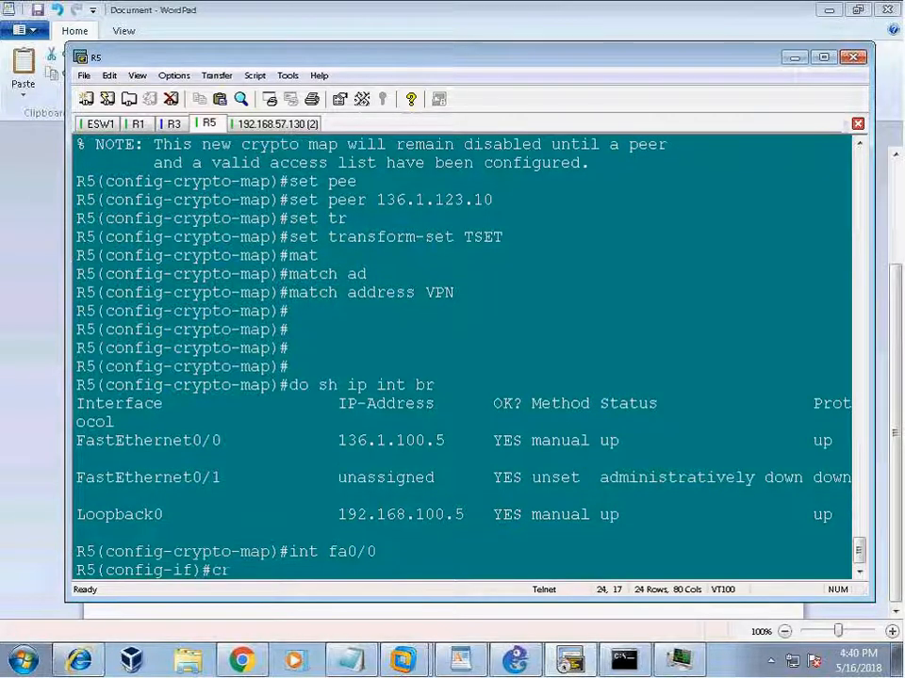
type("y")
key("Tab")
type("ma")
key("Tab")
type("VPN")
key("Return")
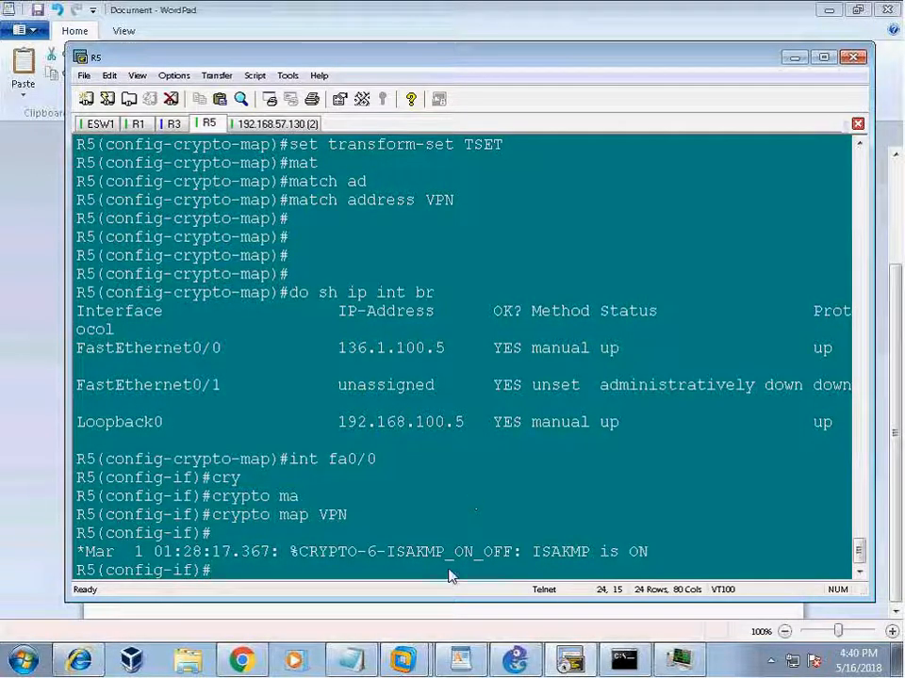
left_click_drag(283, 552, 729, 552)
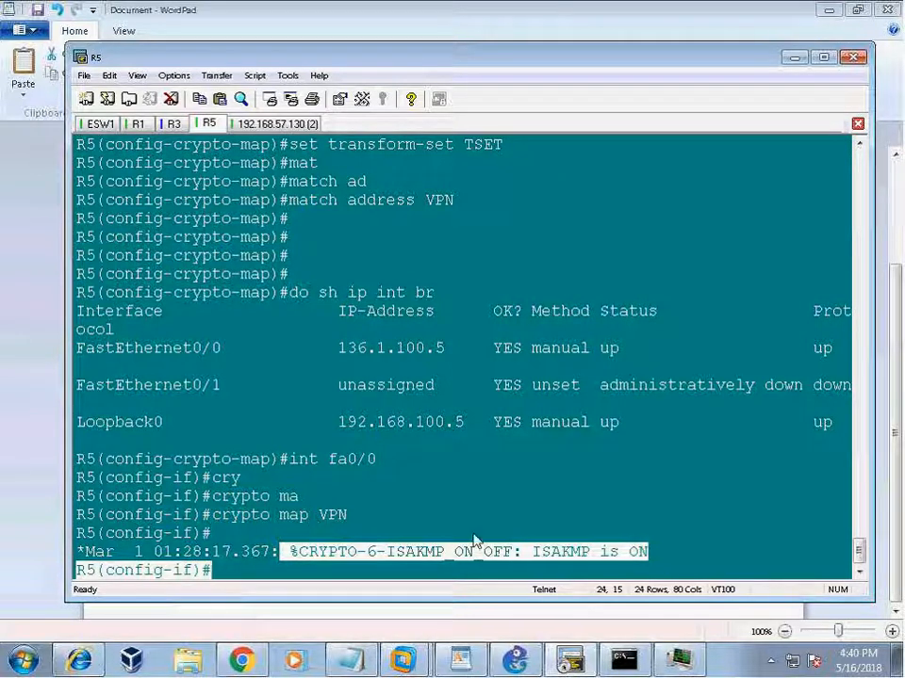
left_click_drag(174, 349, 561, 367)
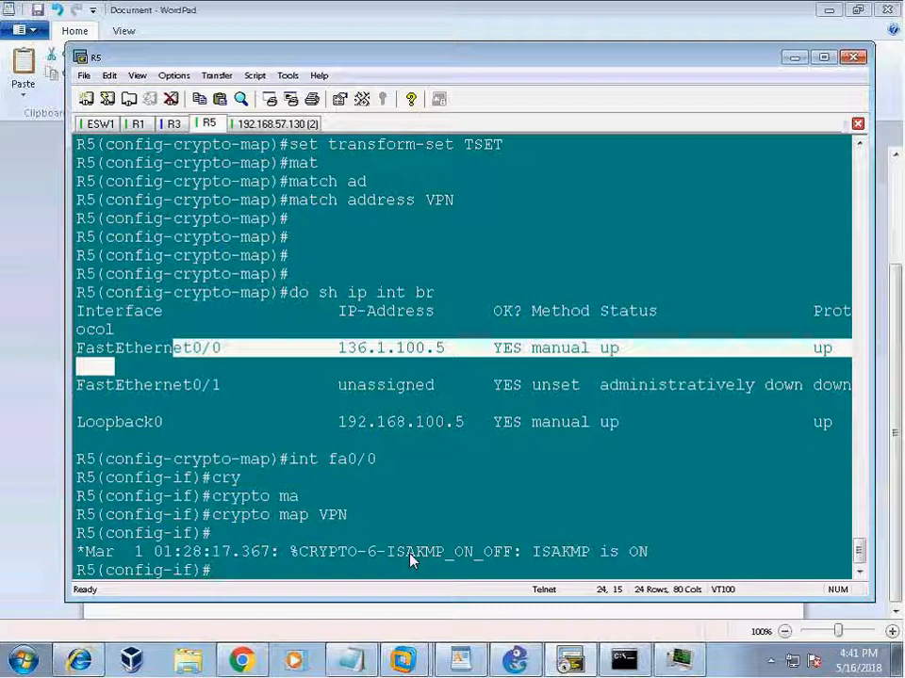
Leave configuration mode and run 'sh run | s cry' to show crypto config.
key("Return")
key("Return")
key("Return")
type("exit")
key("Return")
key("Return")
key("Return")
type("end")
key("Return")
key("Return")
key("Return")
key("Return")
type("sh run | s cry")
key("Return")
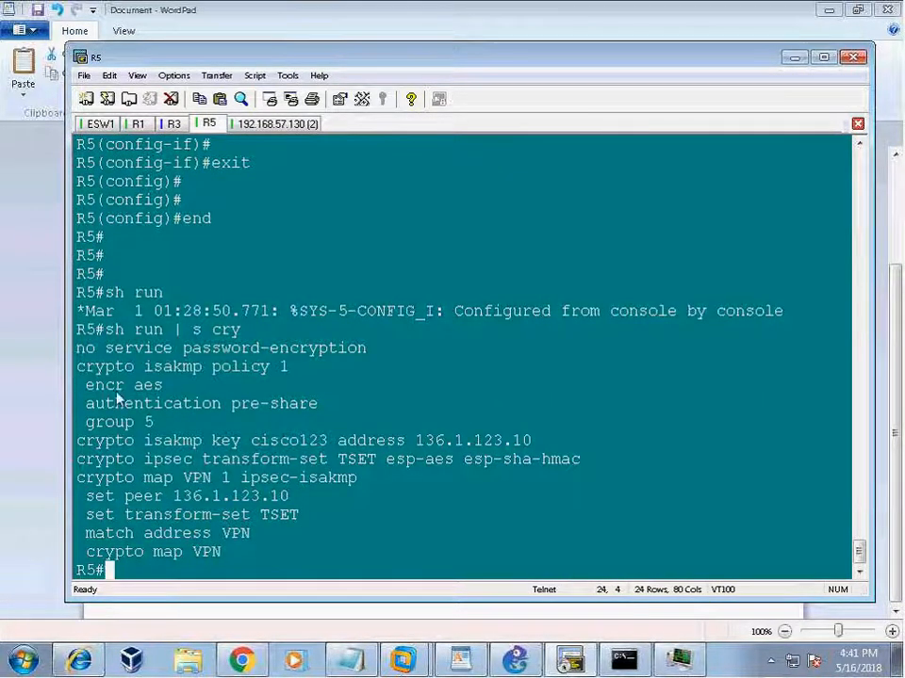
Highlight the ISAKMP policy, pre-shared key, TSET transform set and crypto map VPN lines.
left_click_drag(79, 368, 363, 425)
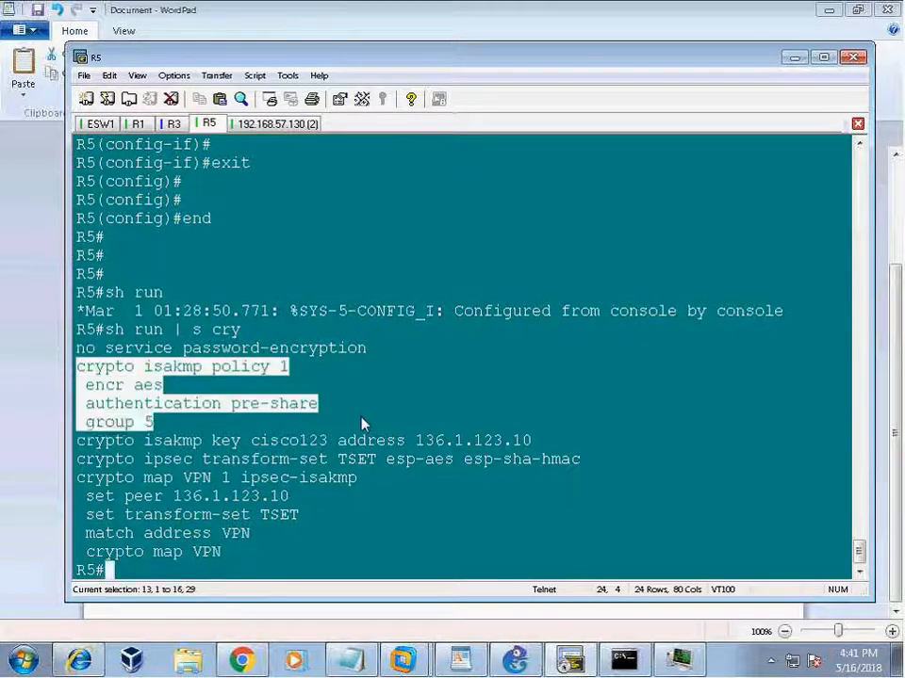
left_click(93, 402)
left_click_drag(85, 389, 348, 433)
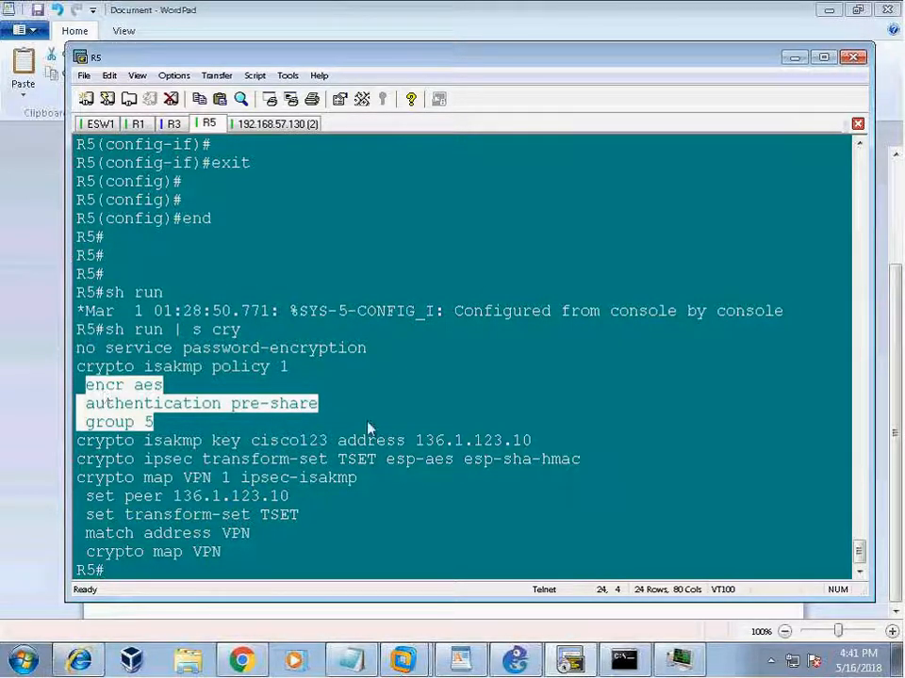
left_click(150, 449)
left_click_drag(78, 443, 539, 450)
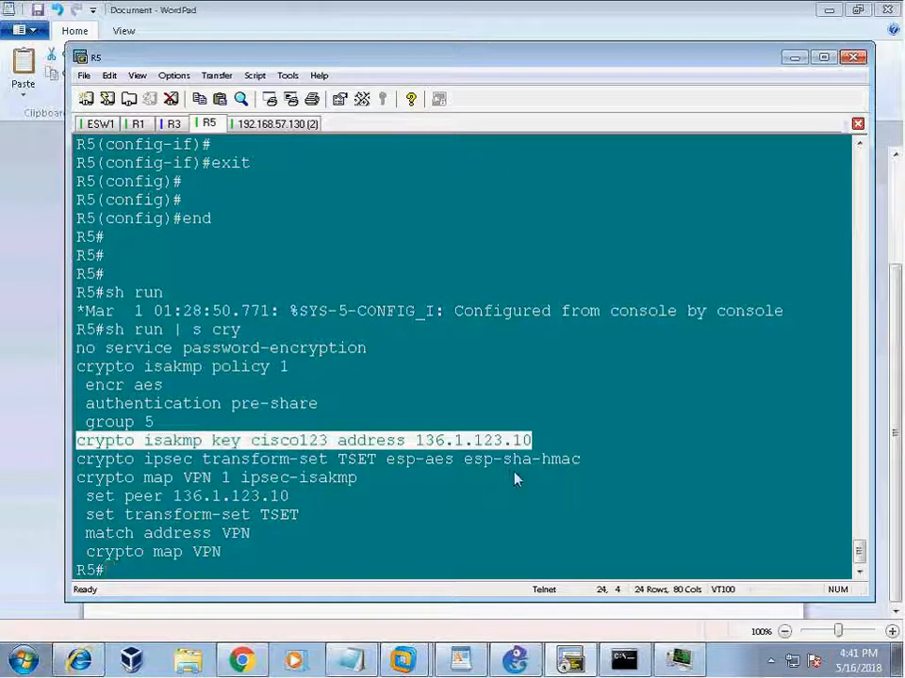
left_click_drag(338, 460, 588, 460)
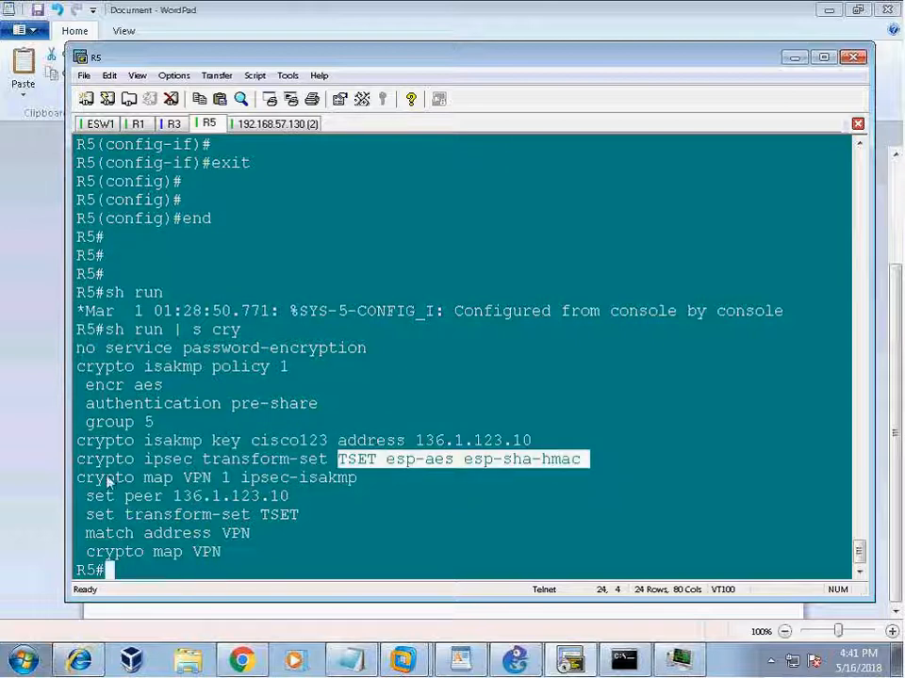
left_click_drag(106, 478, 212, 478)
left_click_drag(86, 495, 377, 554)
left_click(395, 516)
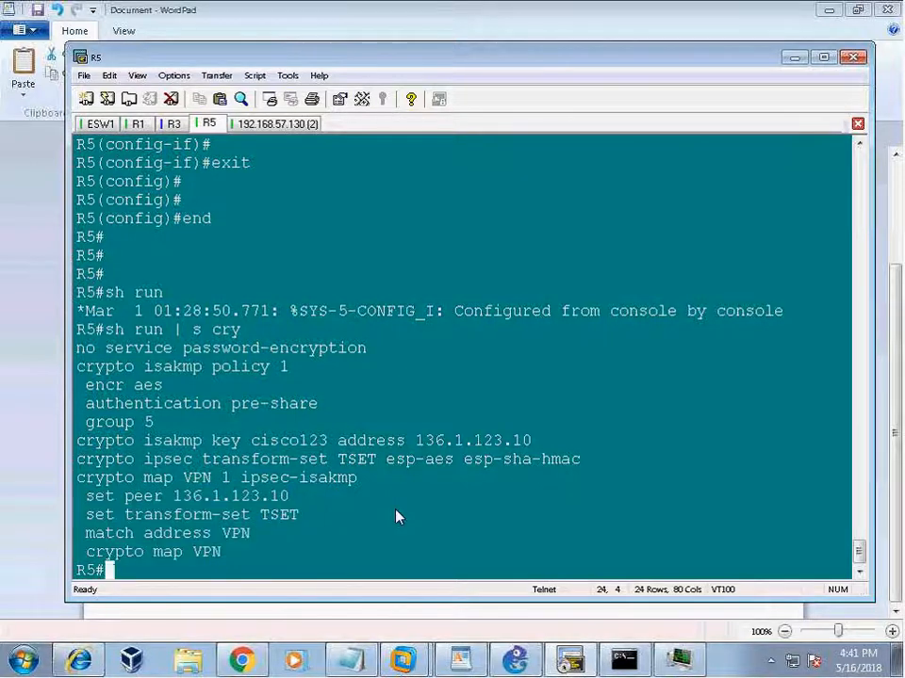